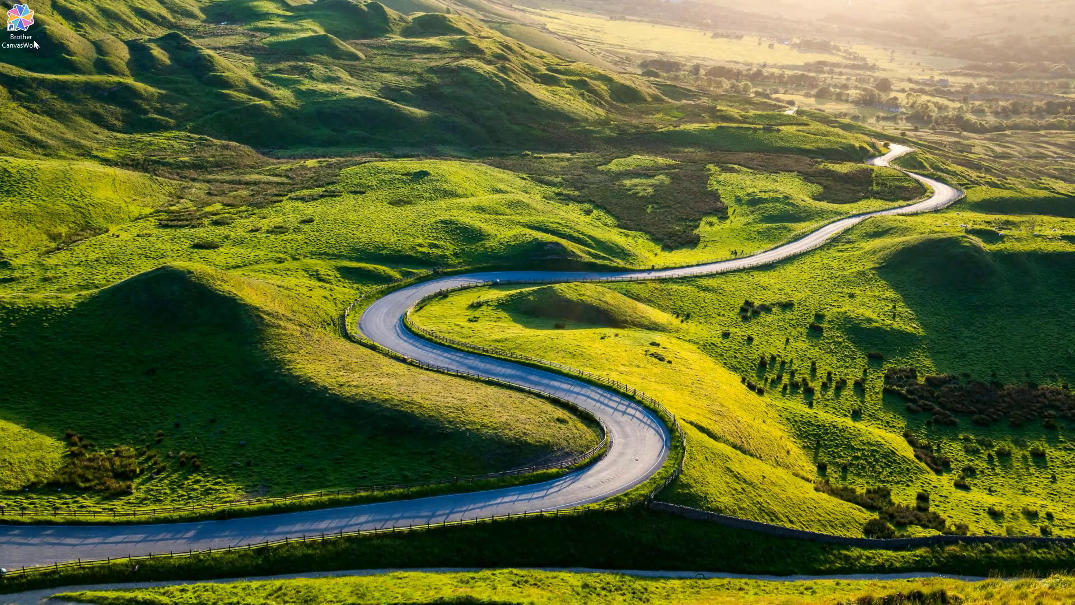
# - Launch Brother CanvasWorkspace and log in with the account's login ID and password
pyautogui.doubleClick(34, 45)
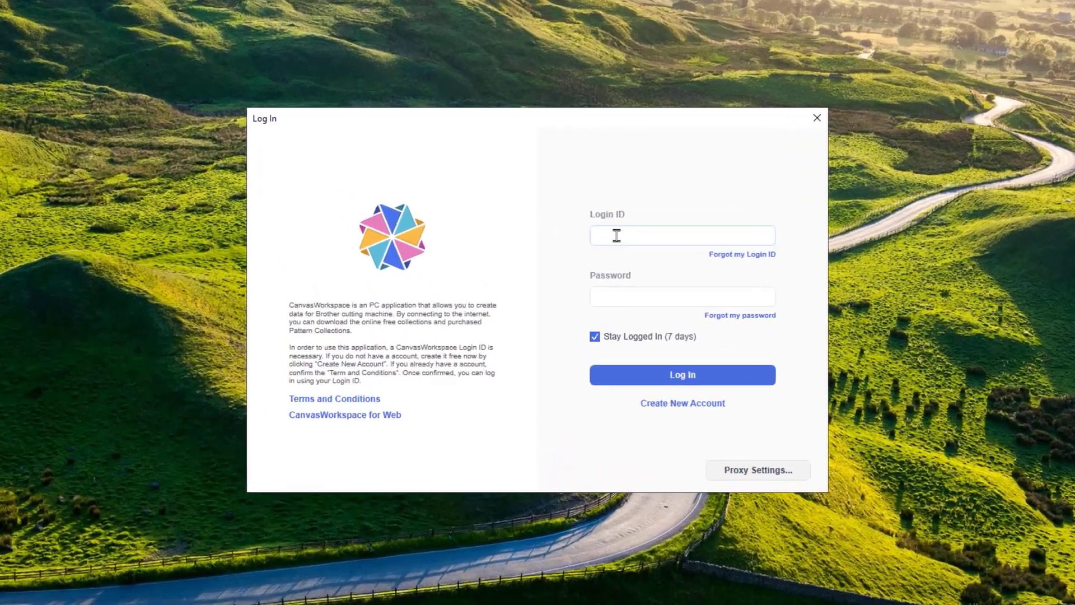
pyautogui.click(603, 250)
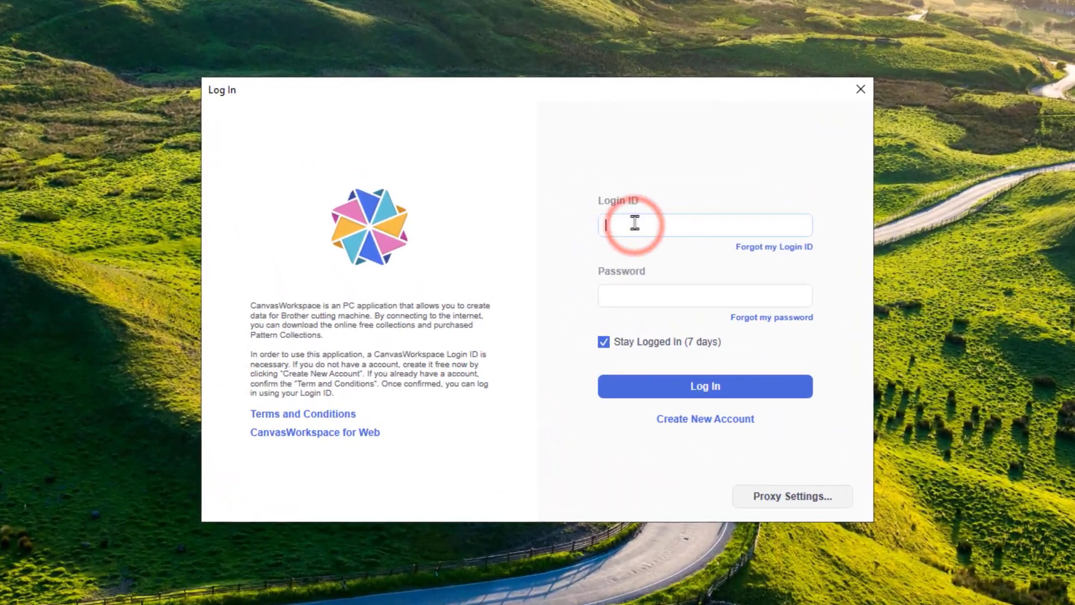
pyautogui.write('GentlemanCra')
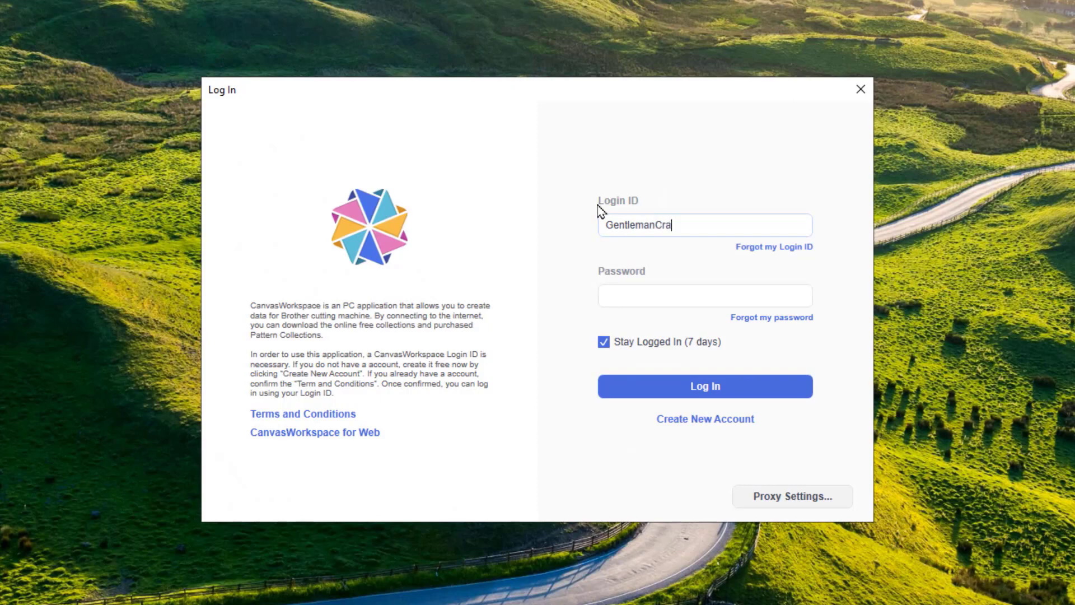
pyautogui.write('fter')
pyautogui.press('Tab')
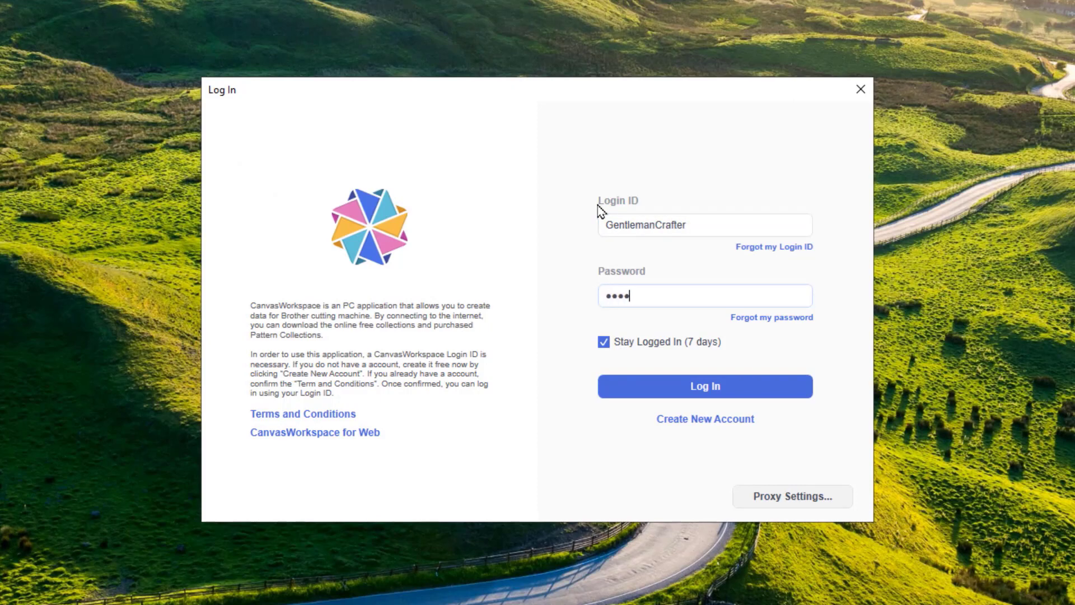
pyautogui.press('Return')
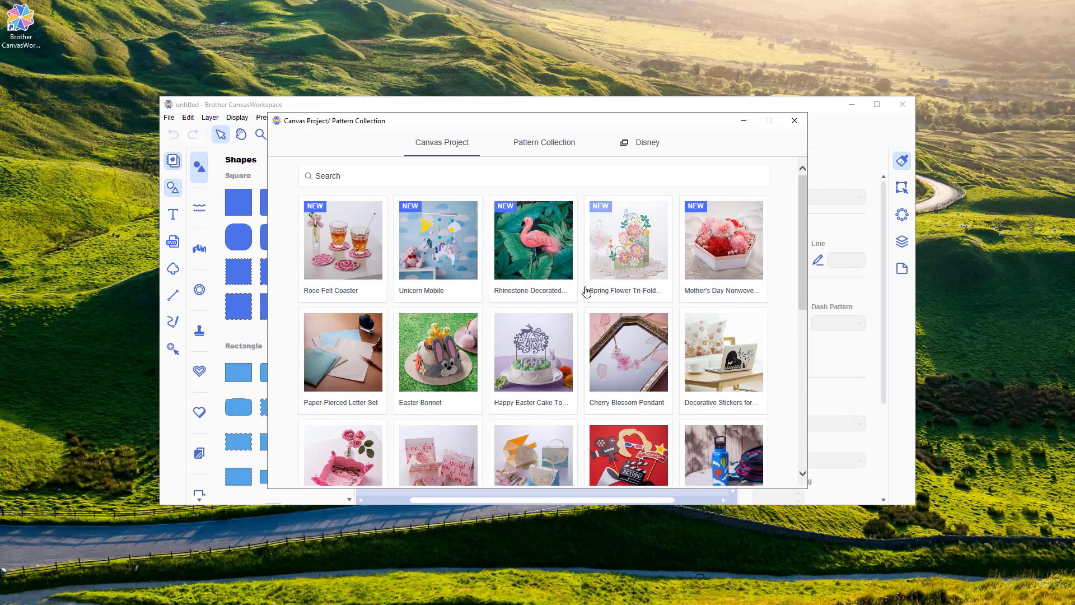
# - Close the Canvas Project/Pattern Collection window, maximize the workspace and zoom the view to the mat size
pyautogui.click(805, 122)
pyautogui.click(877, 105)
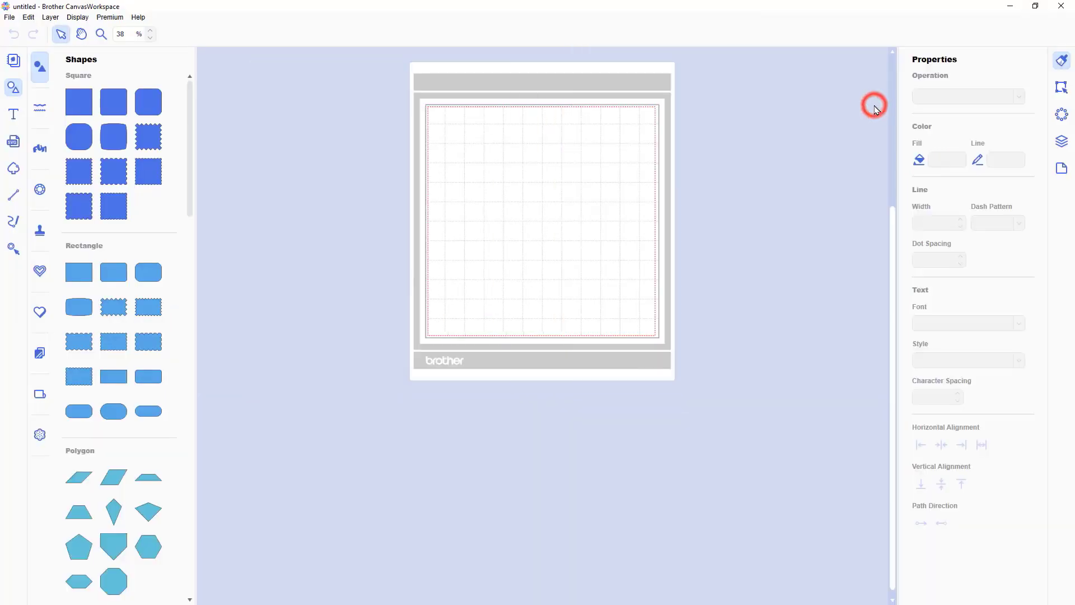
pyautogui.click(76, 18)
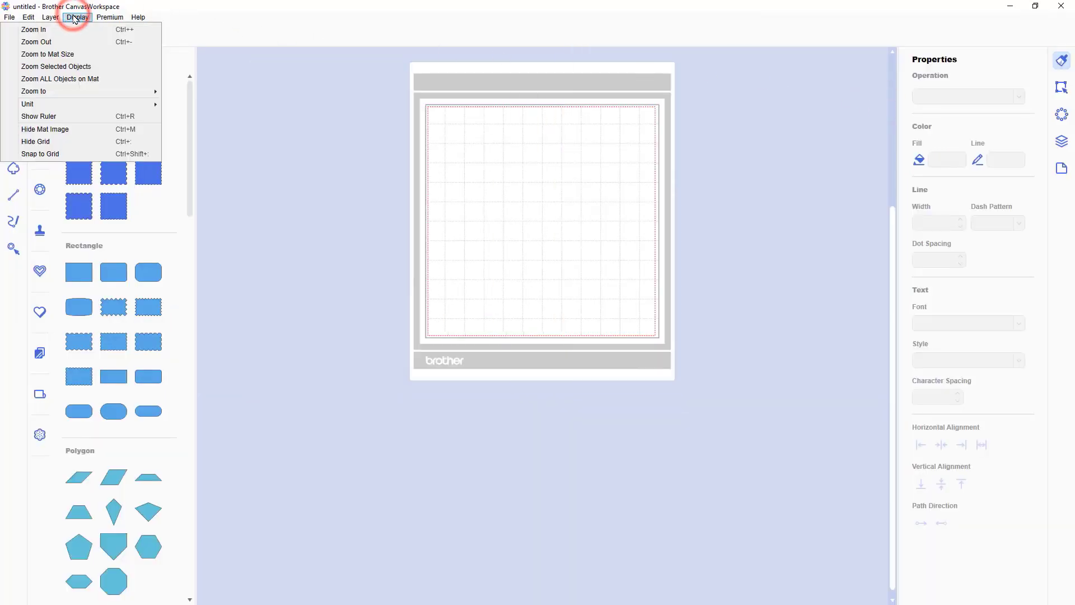
pyautogui.click(75, 54)
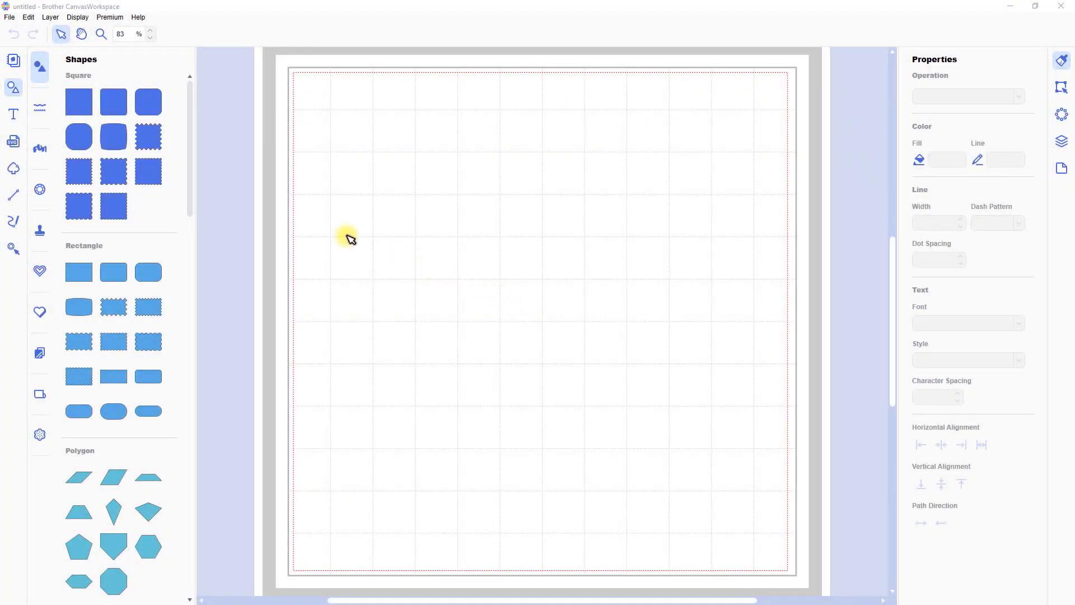
# - Place a plain sharp-cornered square from the basic shapes in the upper-left area of the mat
pyautogui.click(79, 103)
pyautogui.moveTo(79, 105); pyautogui.dragTo(397, 188)
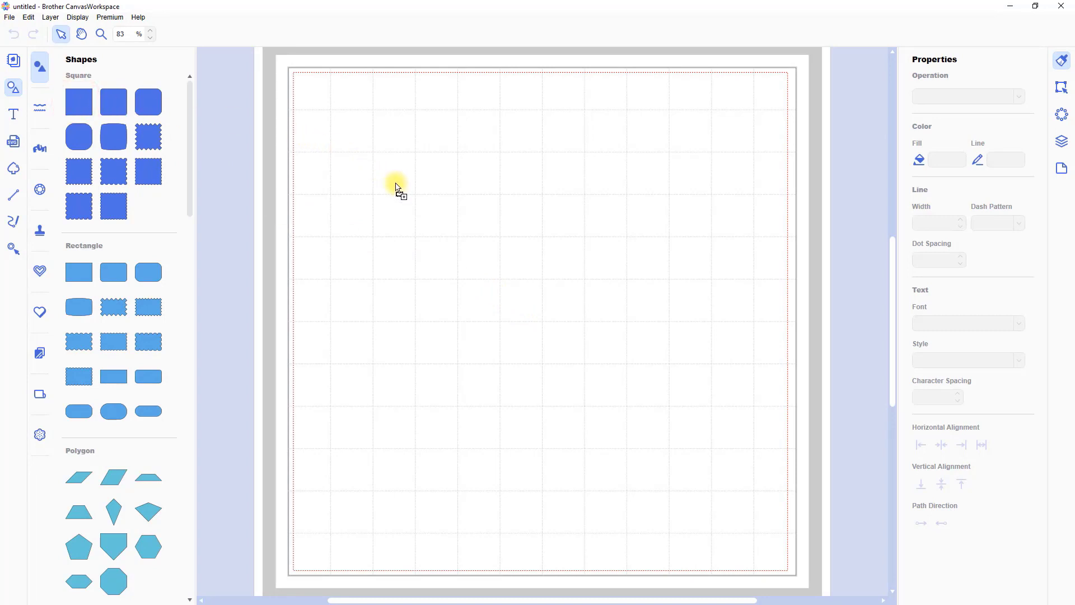
pyautogui.moveTo(397, 187); pyautogui.dragTo(397, 185)
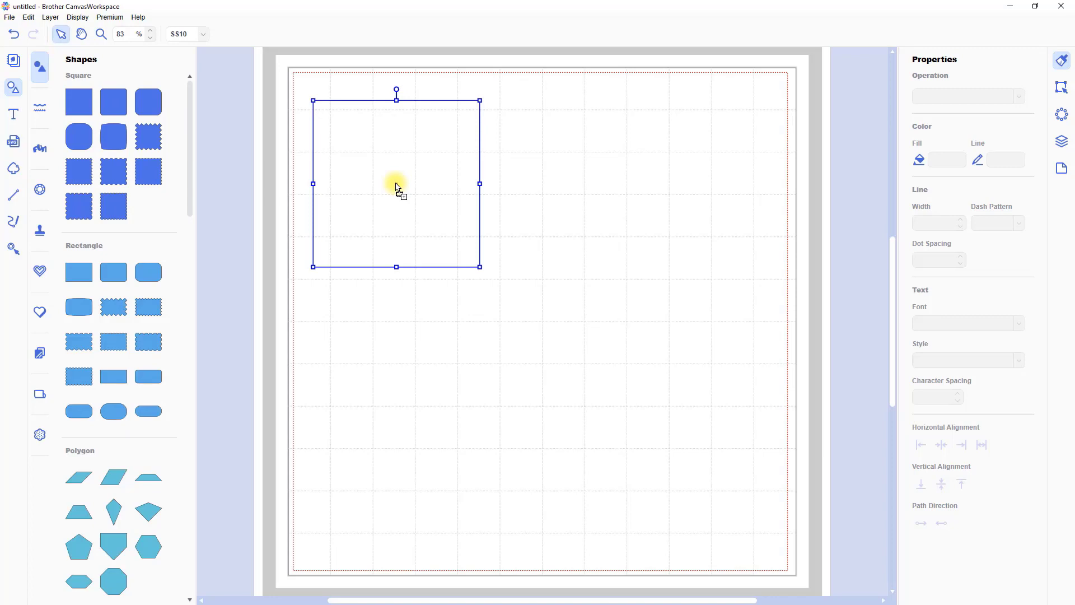
# - Show the artboard ruler, set its unit to inches and turn on snapping to the grid
pyautogui.click(1065, 172)
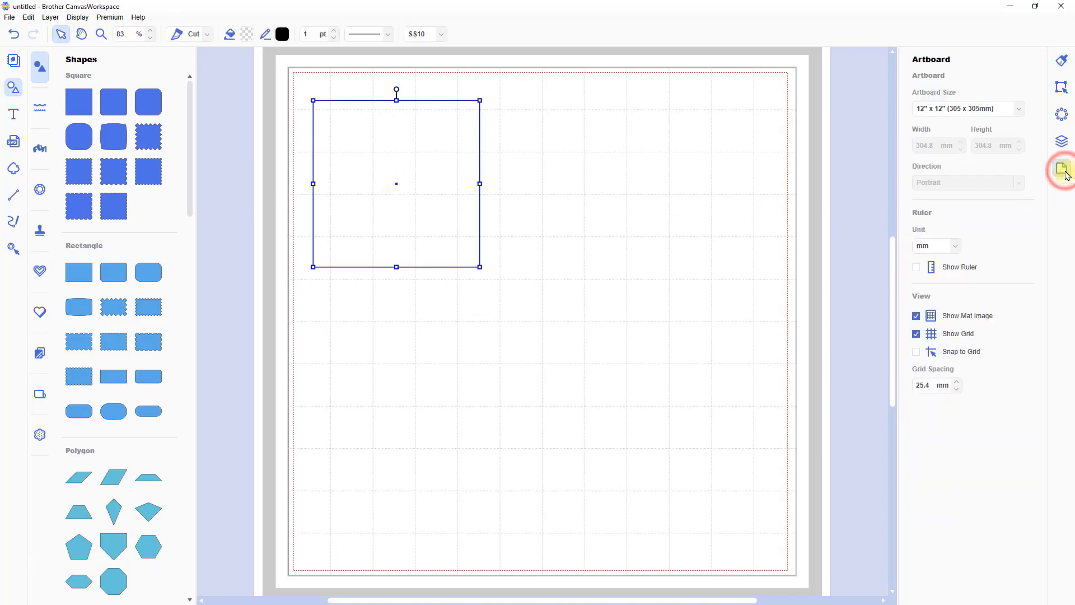
pyautogui.click(918, 267)
pyautogui.click(955, 246)
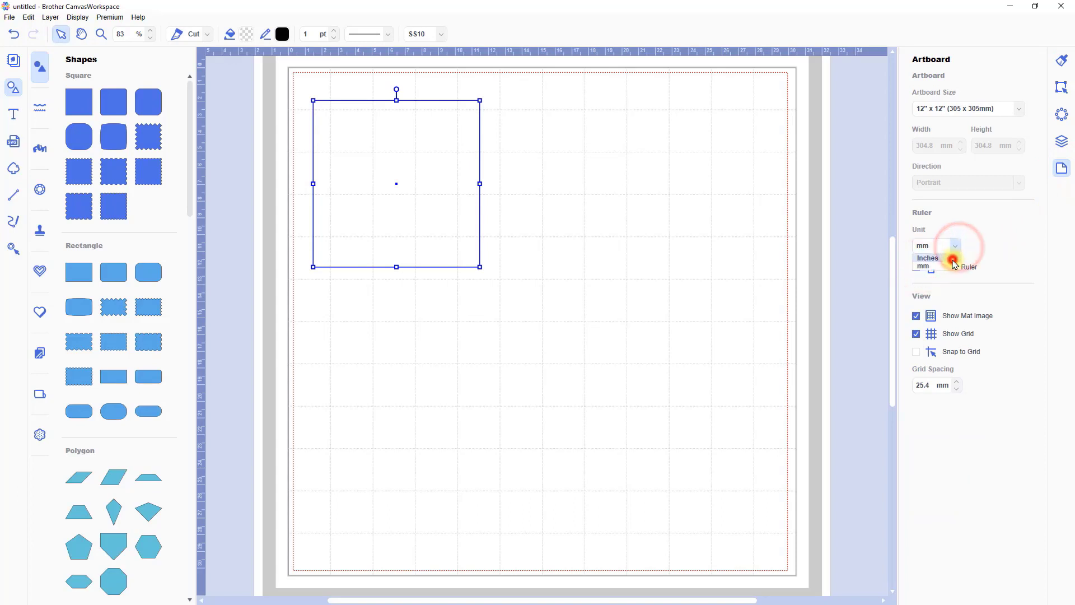
pyautogui.click(953, 261)
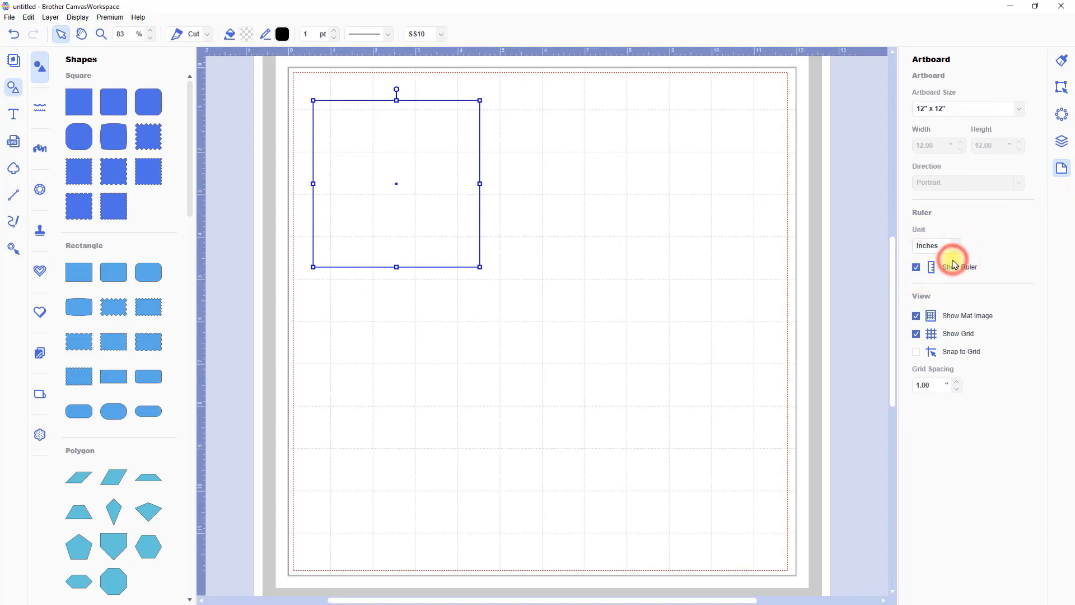
pyautogui.click(918, 353)
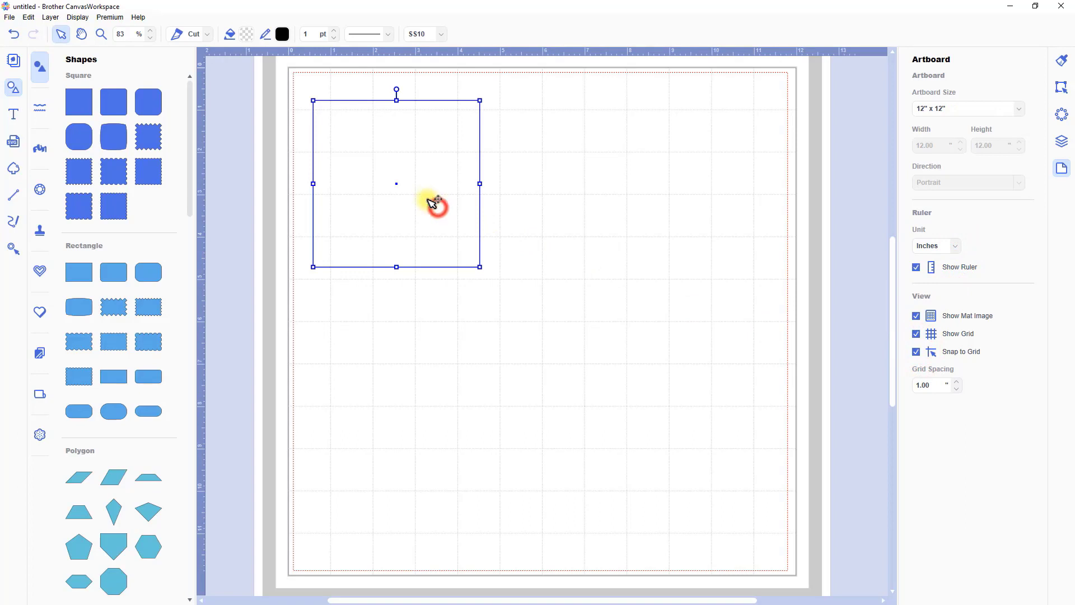
# - Move the square to the mat's upper-left corner and resize it to 5 inches wide by 4 inches high
pyautogui.moveTo(429, 200); pyautogui.dragTo(415, 170)
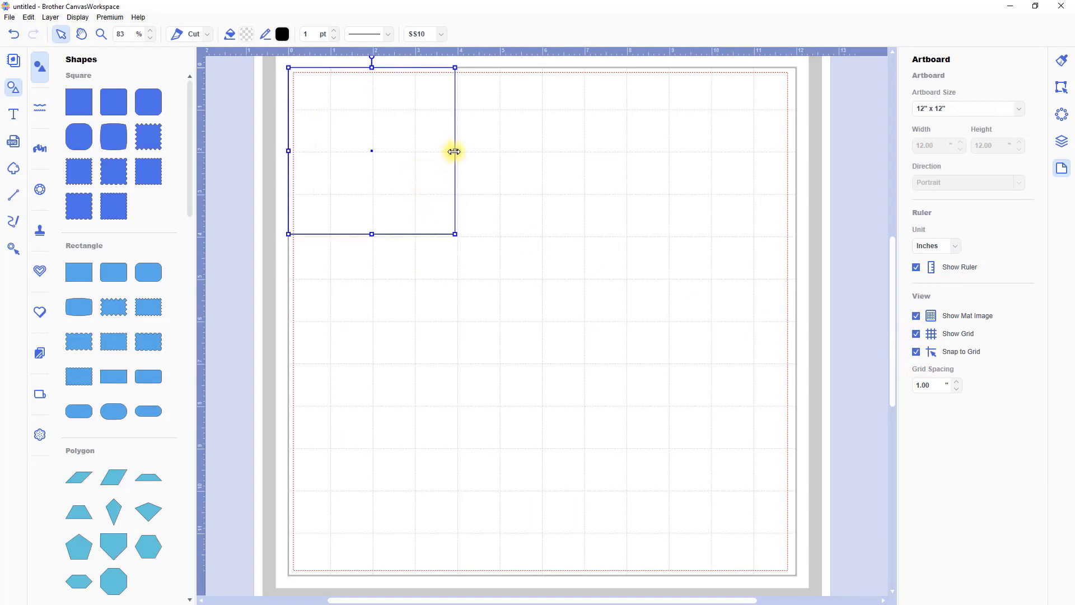
pyautogui.moveTo(455, 152); pyautogui.dragTo(489, 151)
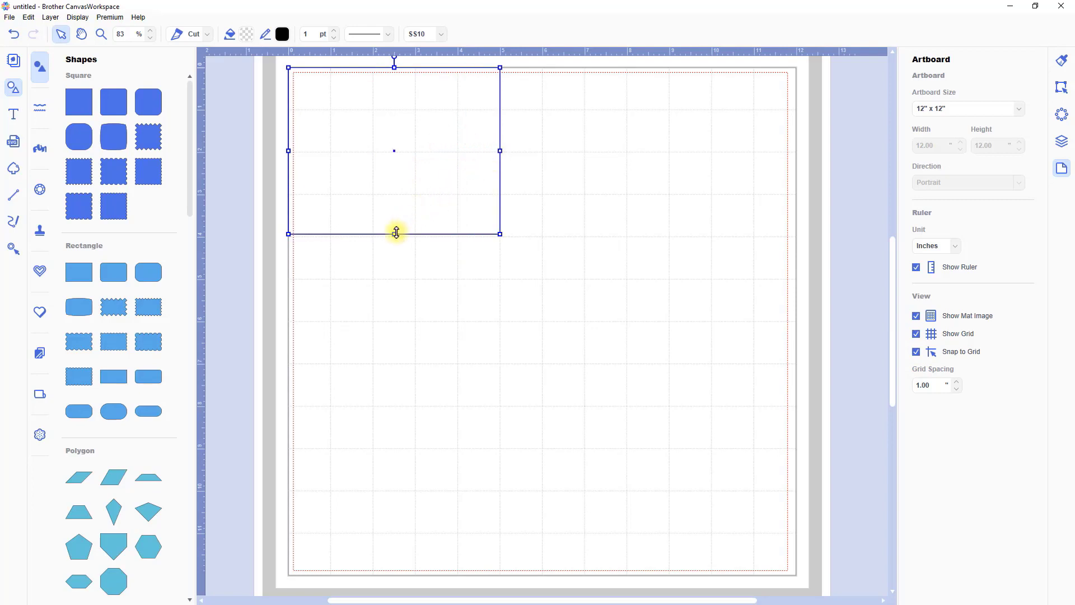
pyautogui.moveTo(396, 233); pyautogui.dragTo(394, 235)
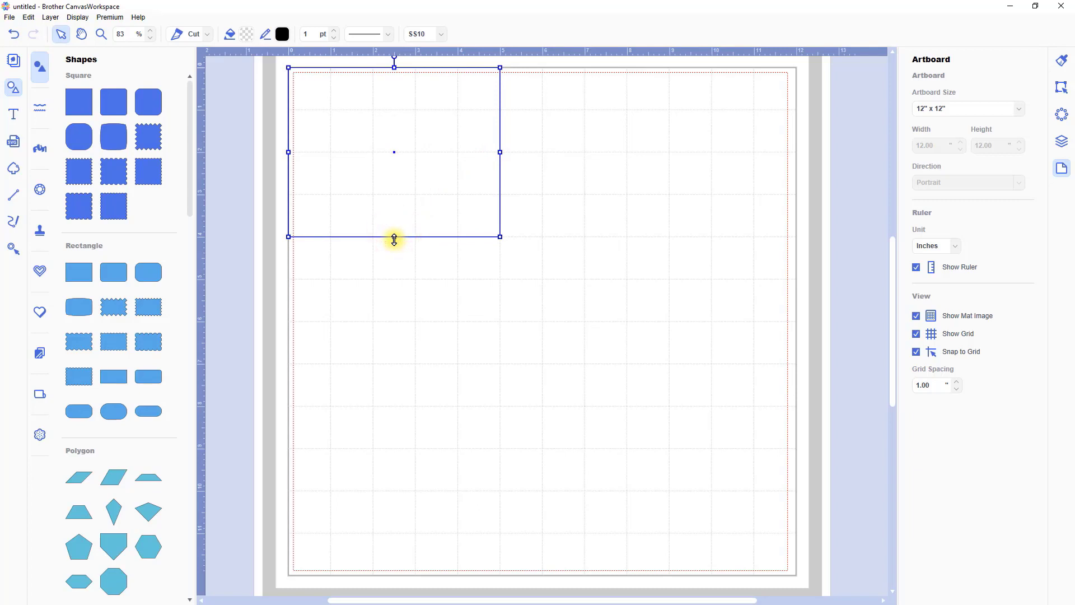
pyautogui.click(1060, 87)
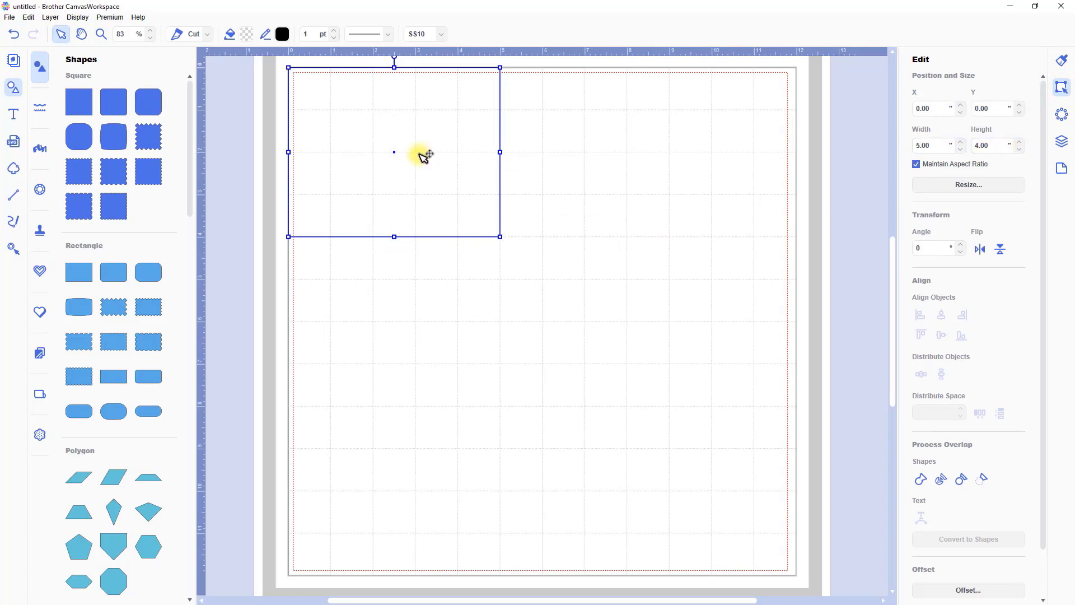
# - Place a copy of the rectangle at X 6.00, Y 0.00 inches and stretch the original to 8 inches high
pyautogui.hotkey('ctrl', 'c')
pyautogui.hotkey('ctrl', 'v')
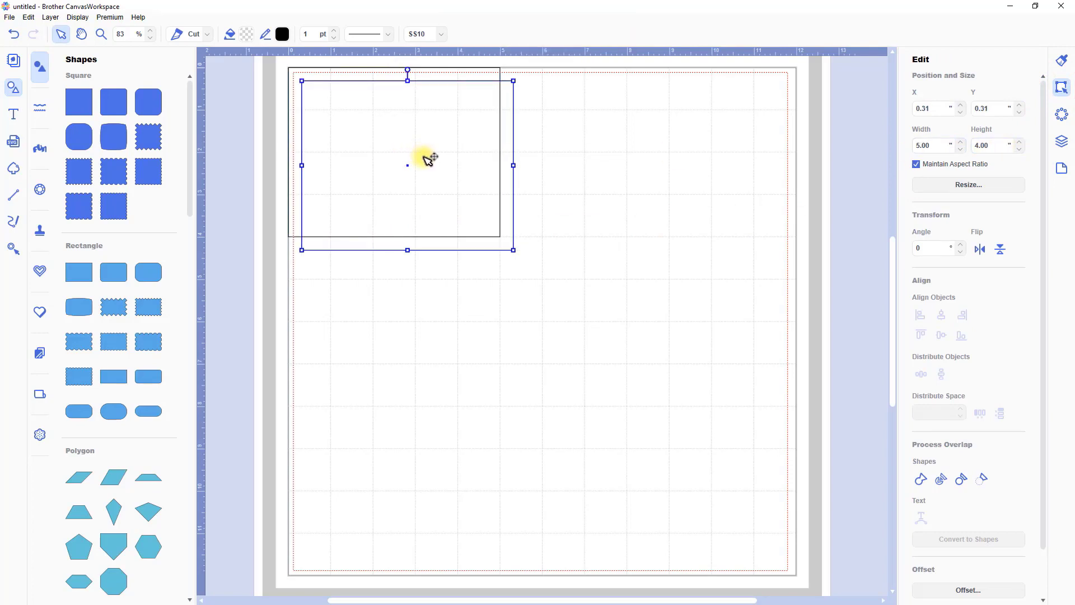
pyautogui.moveTo(428, 159); pyautogui.dragTo(672, 140)
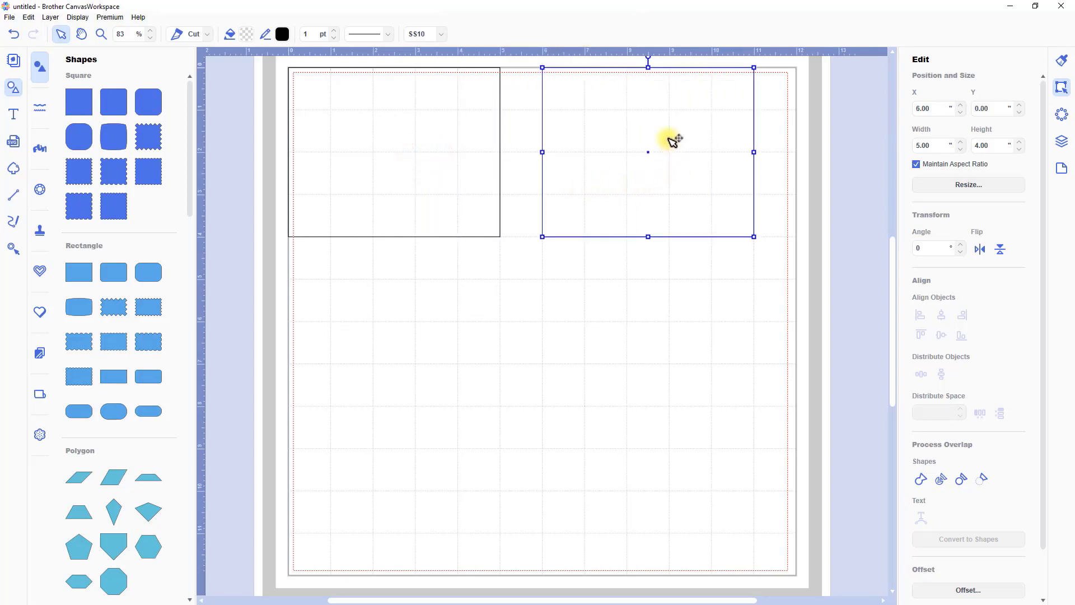
pyautogui.click(423, 146)
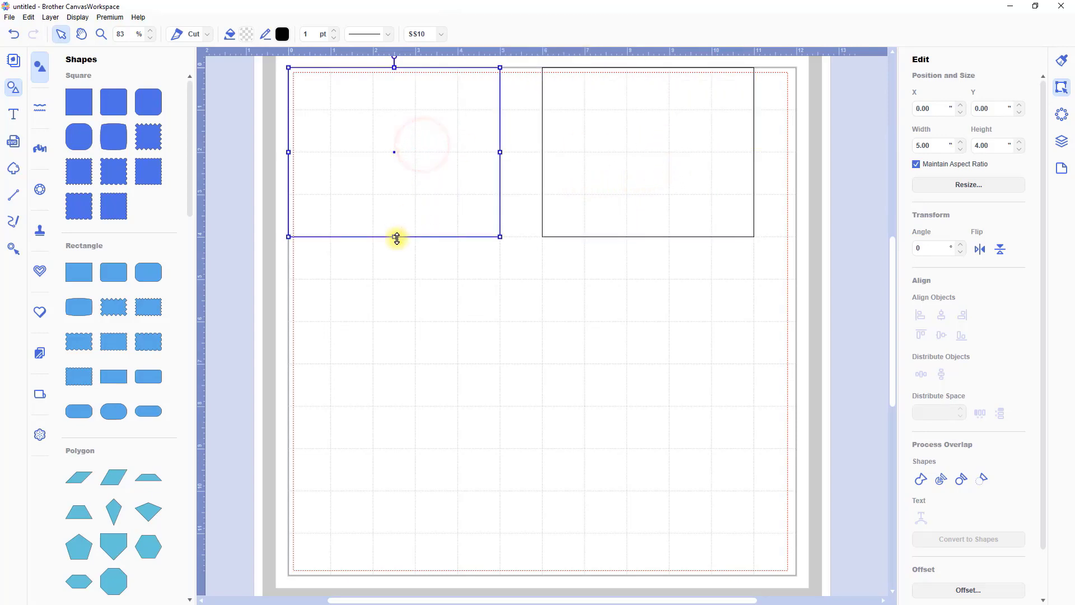
pyautogui.moveTo(397, 239); pyautogui.dragTo(398, 399)
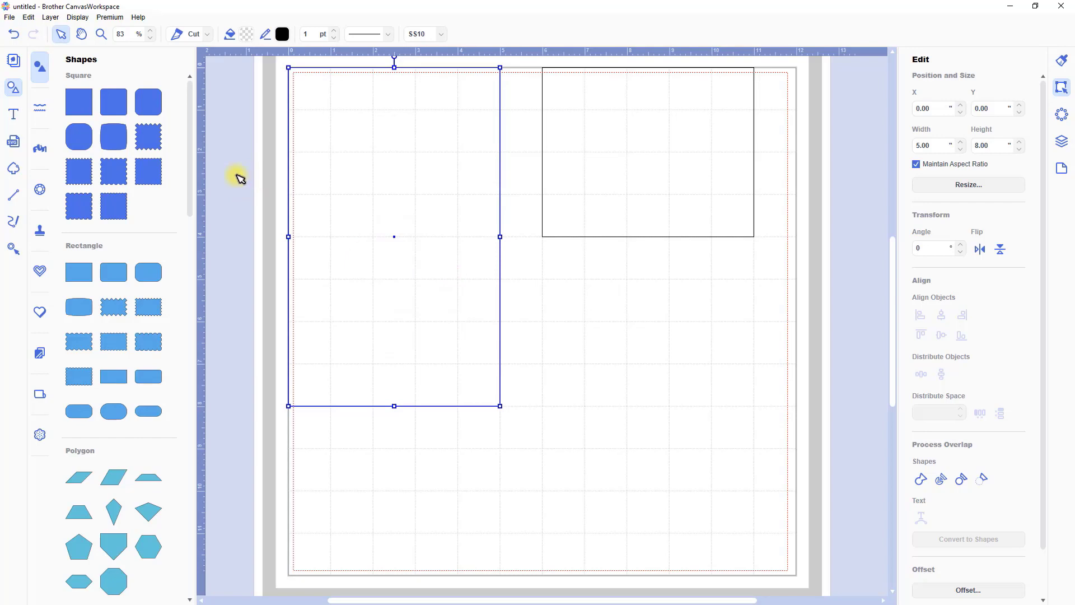
# - Draw a 5-inch horizontal line across the tall rectangle at Y 4.00 inches and give it a widely spaced dash pattern
pyautogui.click(15, 196)
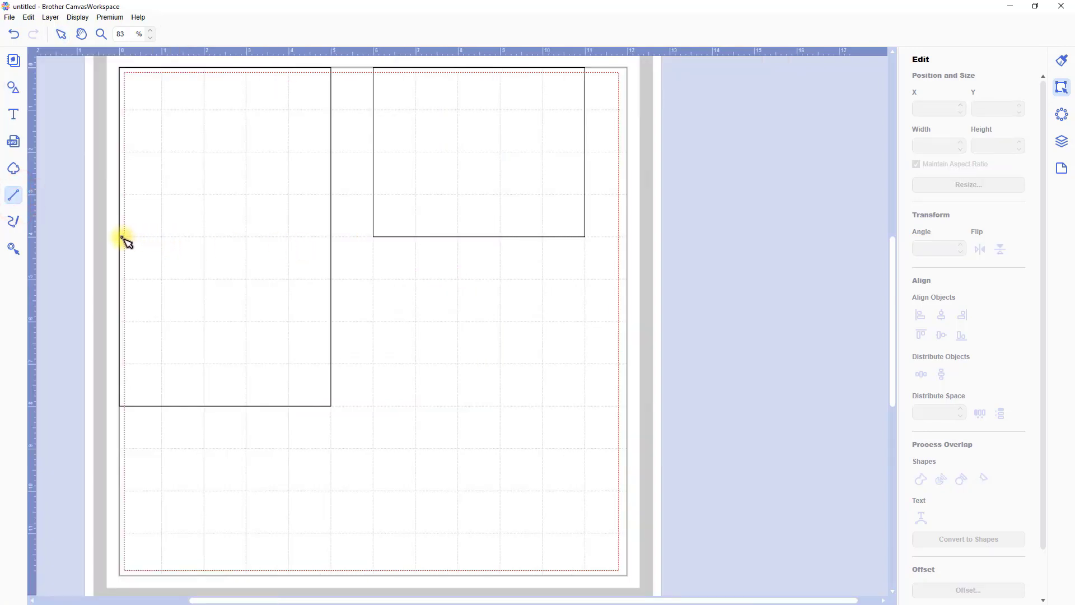
pyautogui.moveTo(122, 238); pyautogui.dragTo(331, 237)
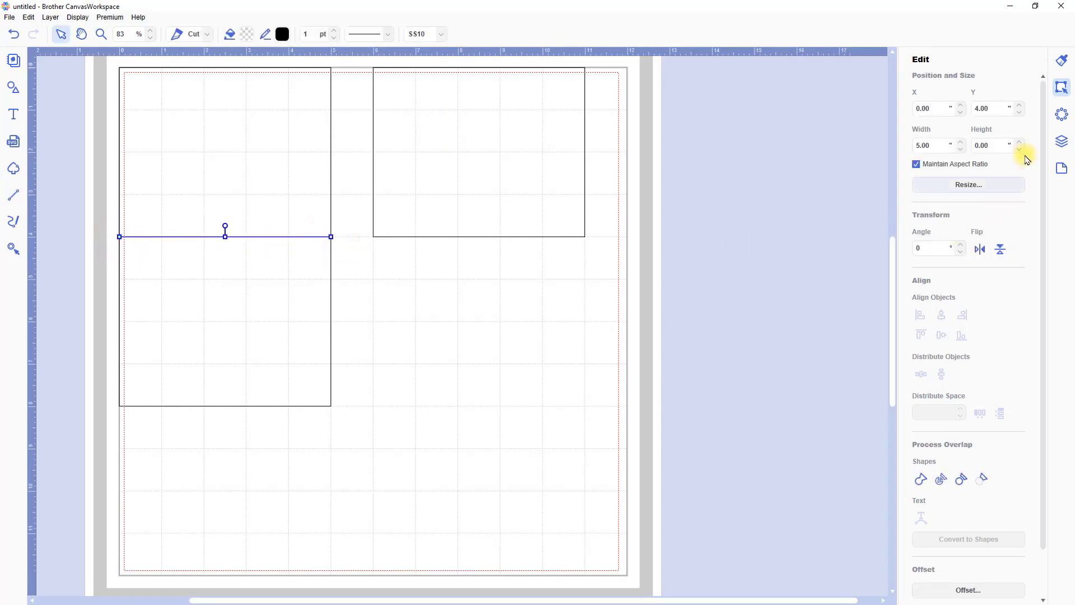
pyautogui.click(1062, 60)
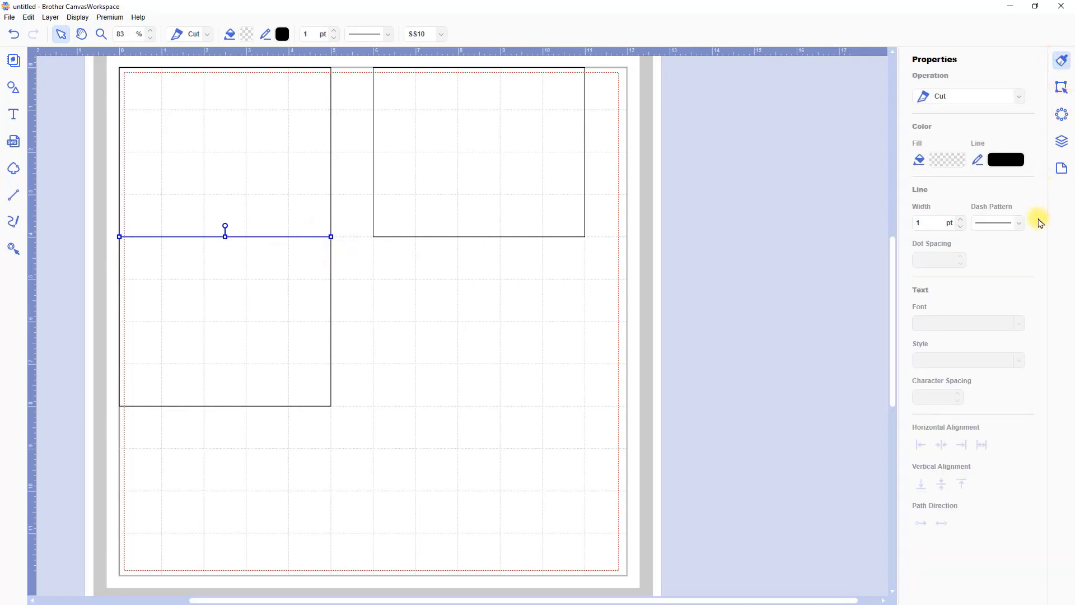
pyautogui.click(1020, 223)
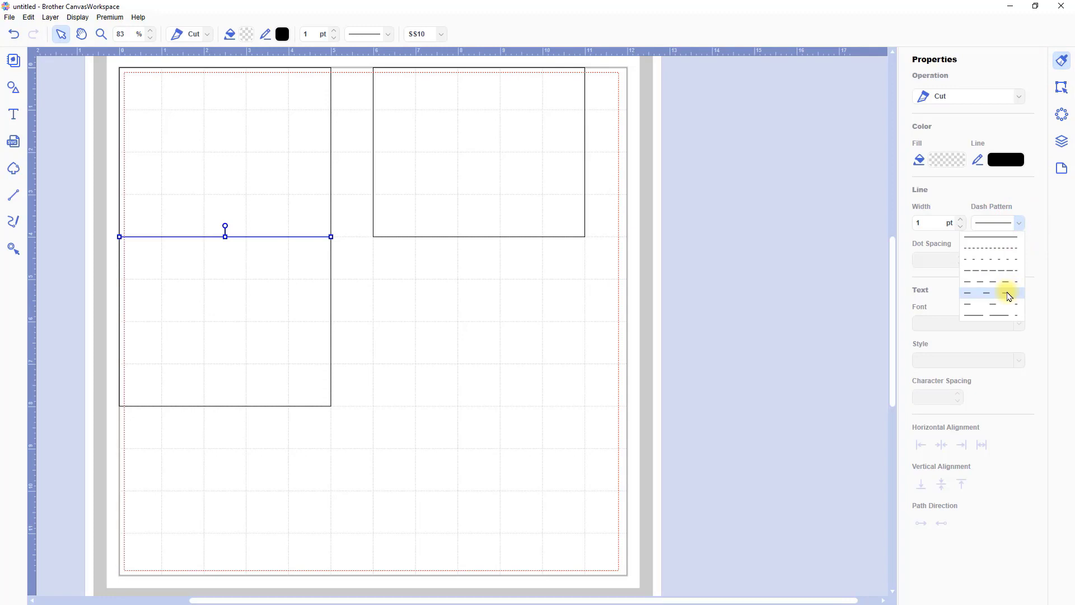
pyautogui.click(1009, 293)
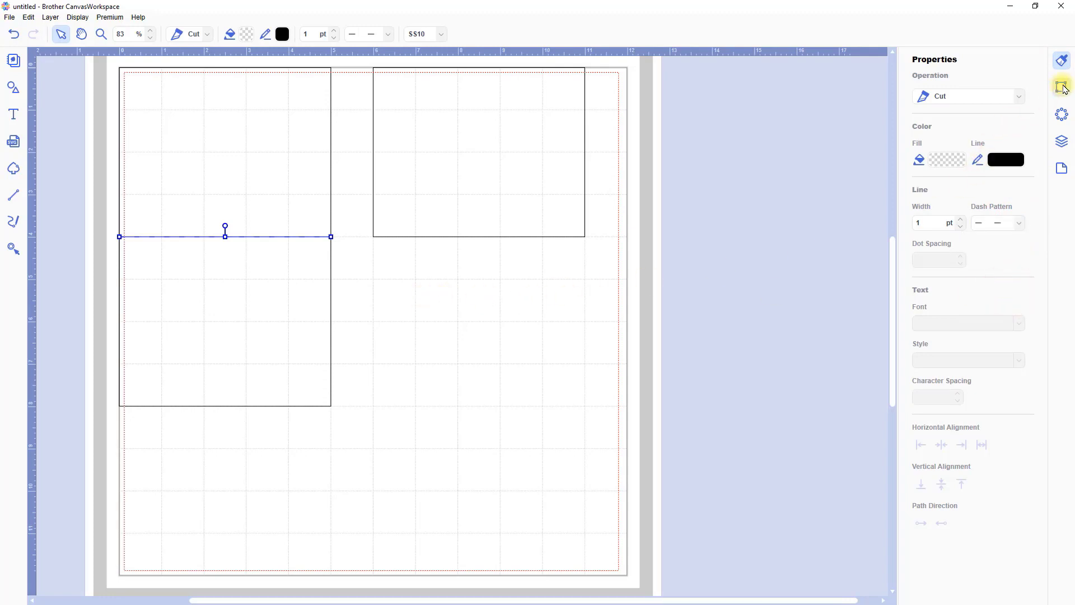
# - Set the dashed line's width to 4.75 inches with the aspect ratio unlocked and centre it horizontally on the tall rectangle
pyautogui.click(1063, 86)
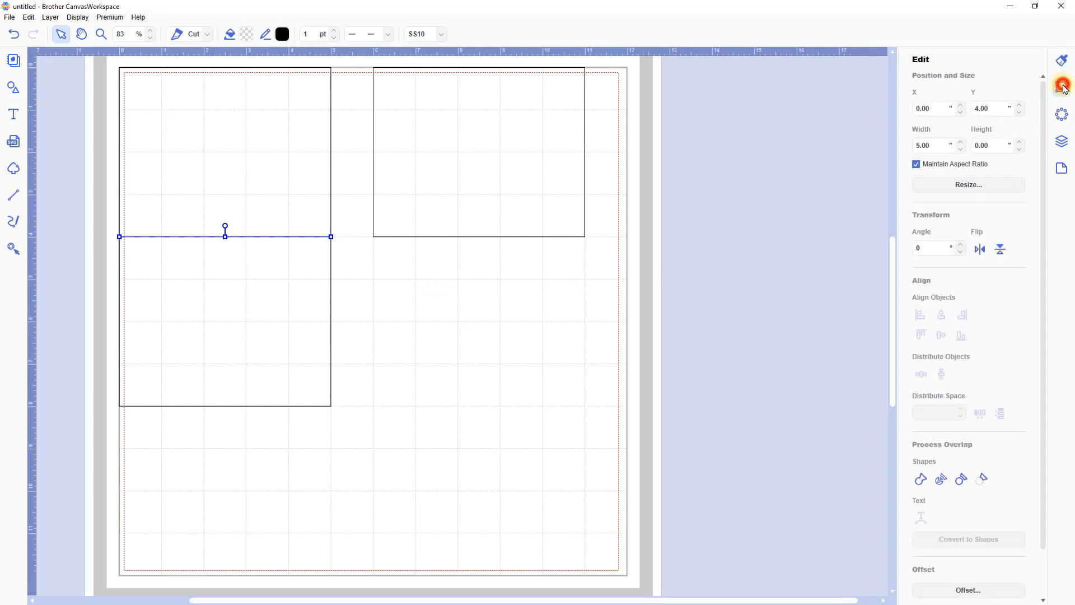
pyautogui.doubleClick(942, 146)
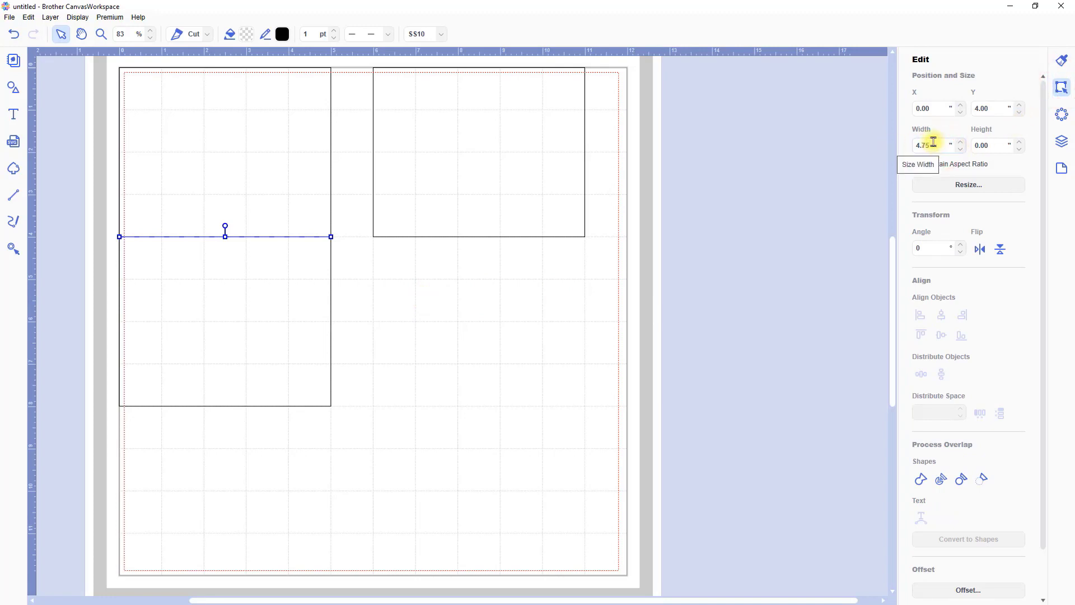
pyautogui.press('Return')
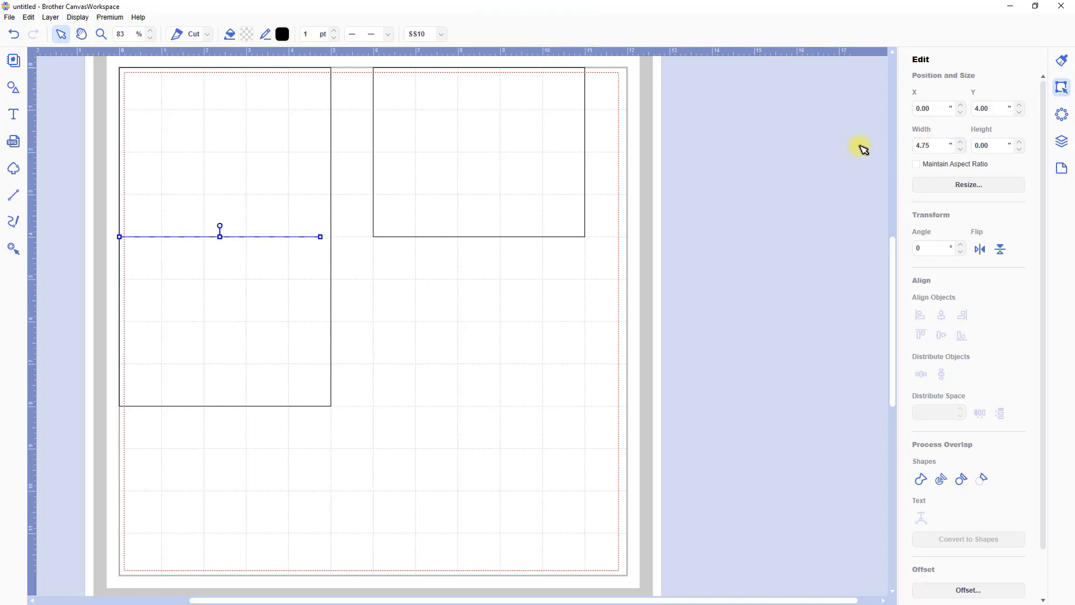
pyautogui.moveTo(348, 444); pyautogui.dragTo(303, 226)
pyautogui.click(942, 315)
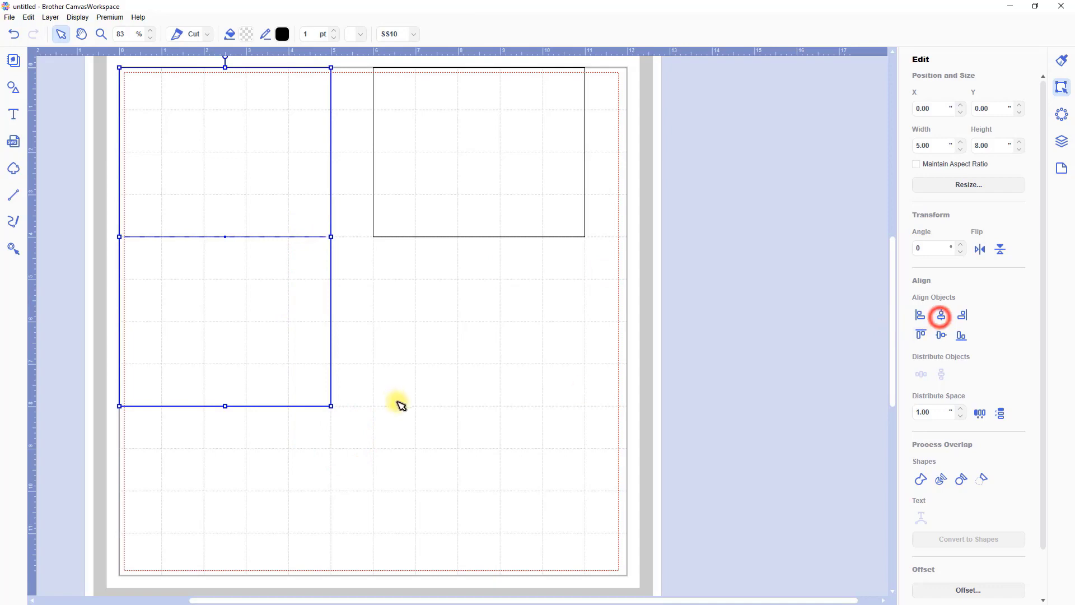
pyautogui.click(392, 396)
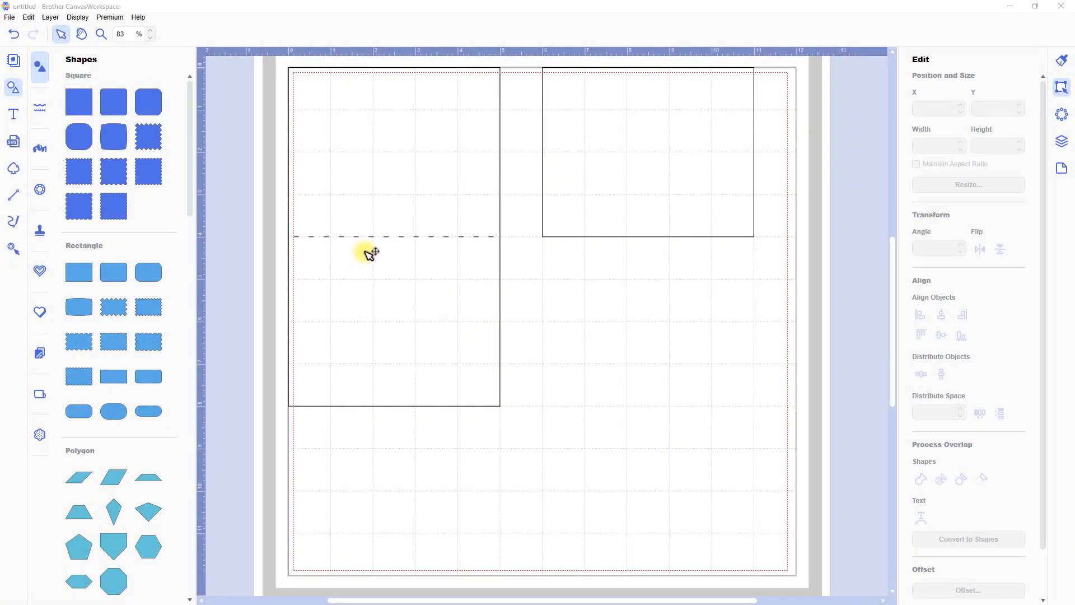
# - Add the text HAPPY below the 5 x 4 inch panel and enlarge it to about 4.26 by 0.90 inches
pyautogui.click(14, 115)
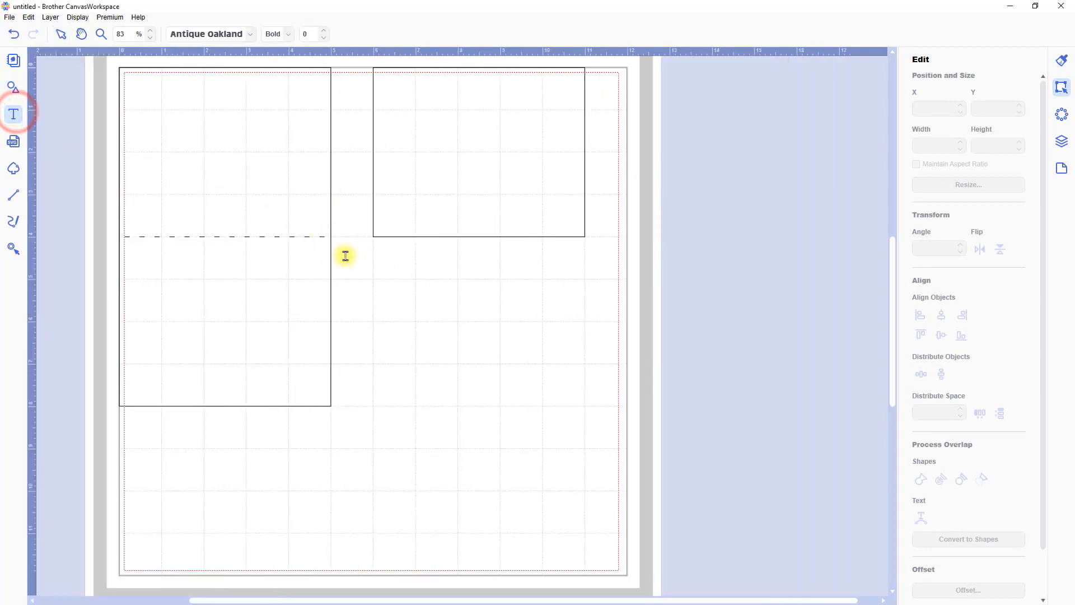
pyautogui.click(390, 308)
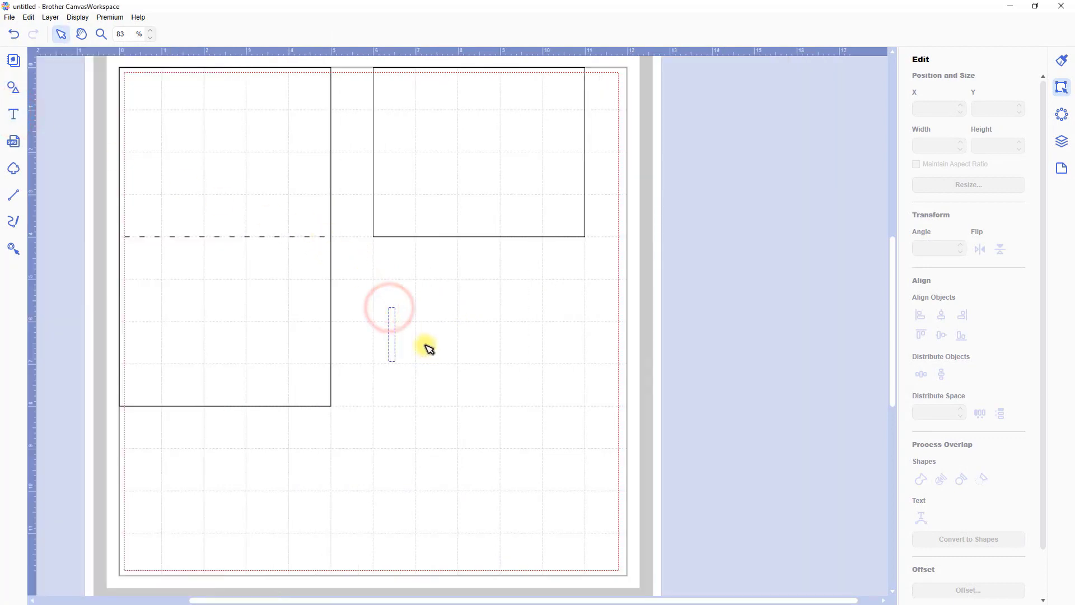
pyautogui.write('H')
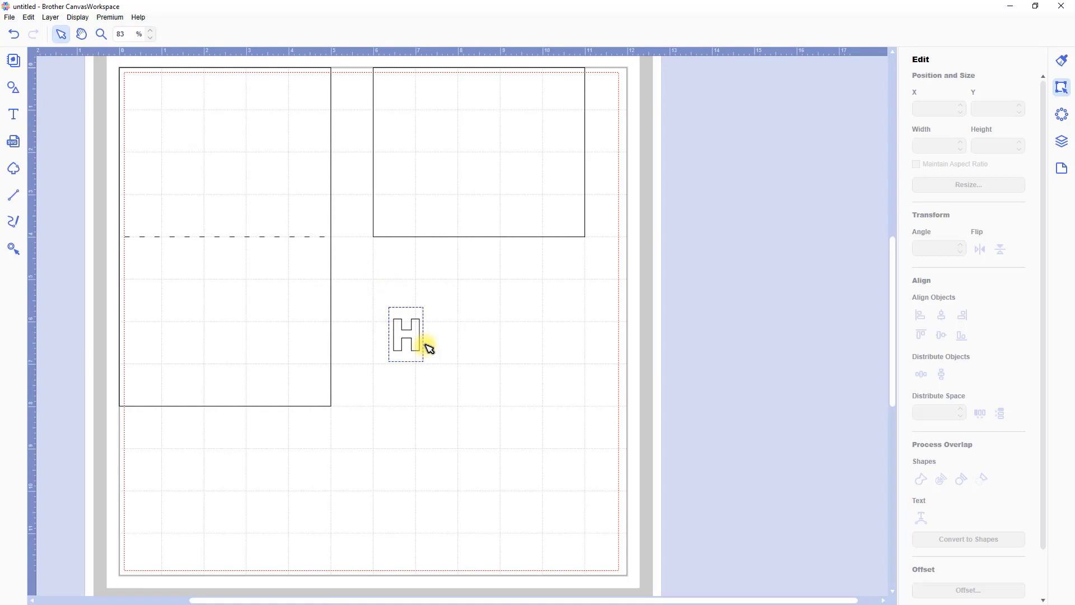
pyautogui.write('APPY')
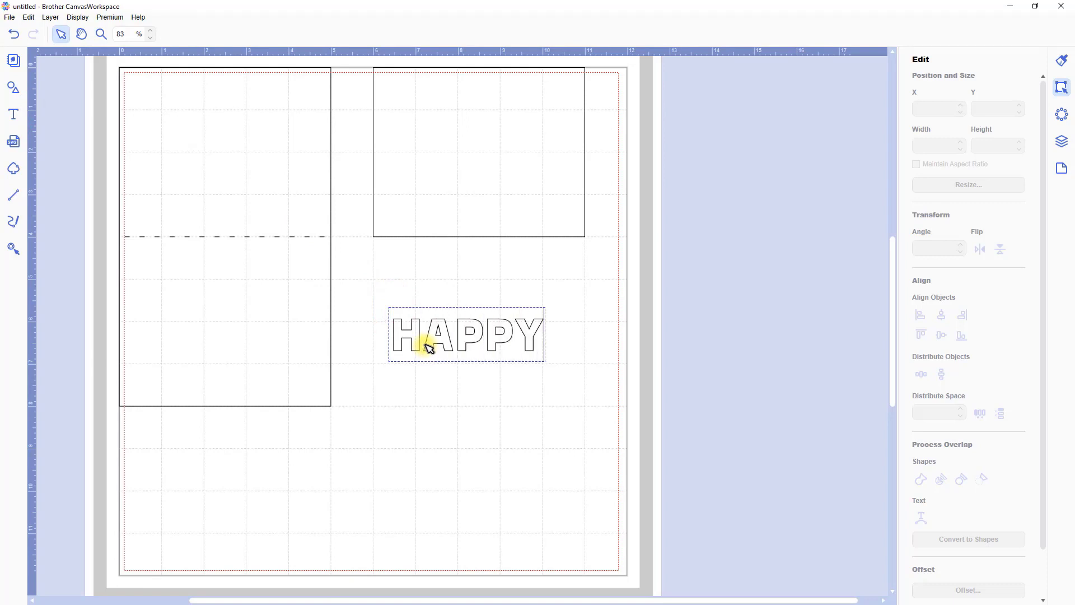
pyautogui.click(574, 261)
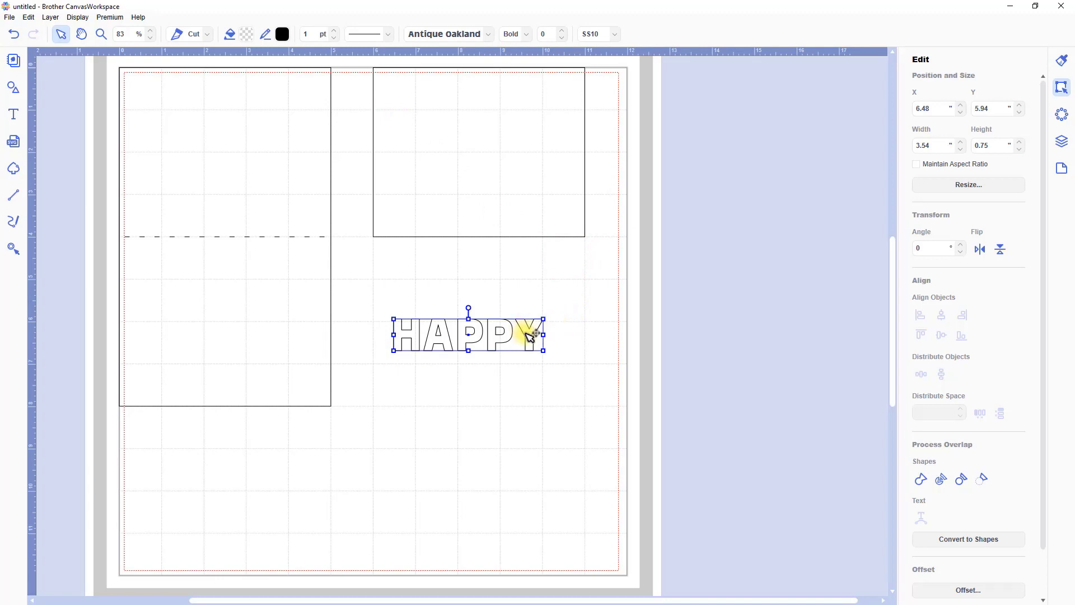
pyautogui.moveTo(530, 334); pyautogui.dragTo(559, 301)
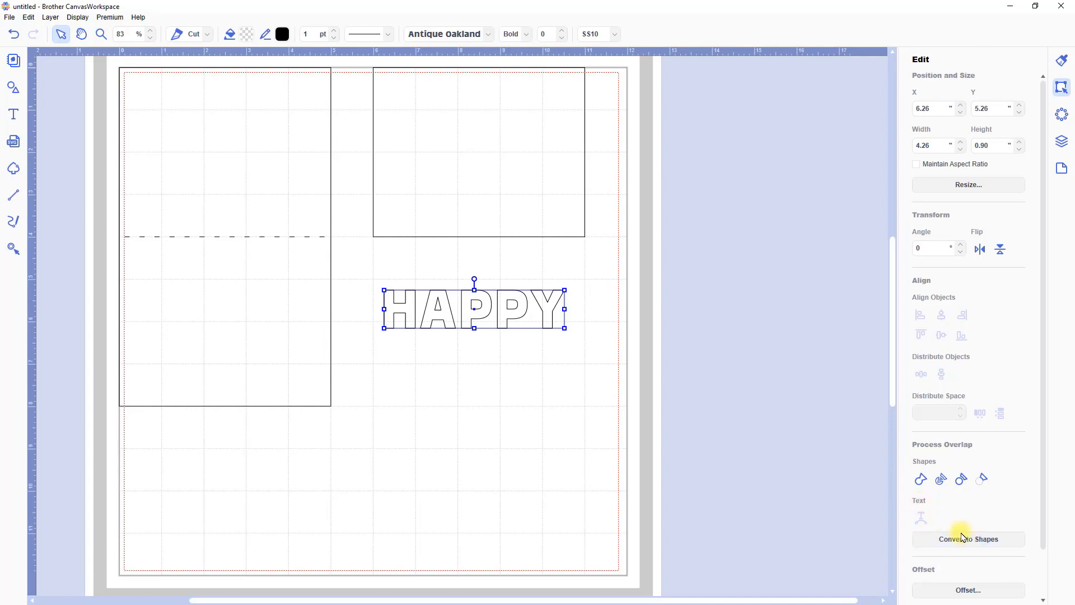
# - Convert the HAPPY text to shapes and split it into separate letters
pyautogui.click(975, 545)
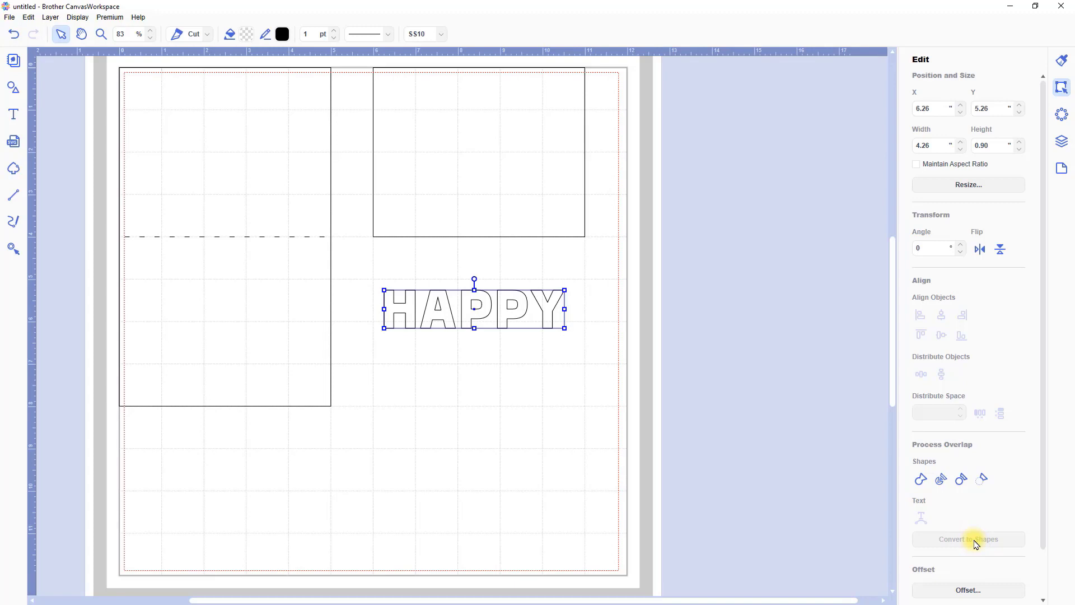
pyautogui.click(941, 480)
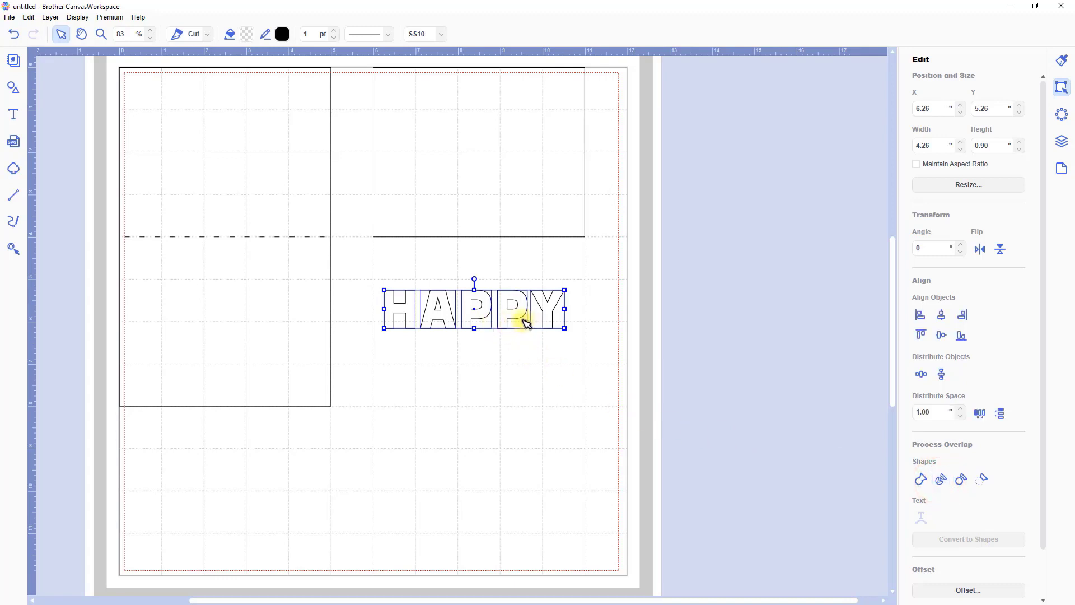
pyautogui.click(595, 362)
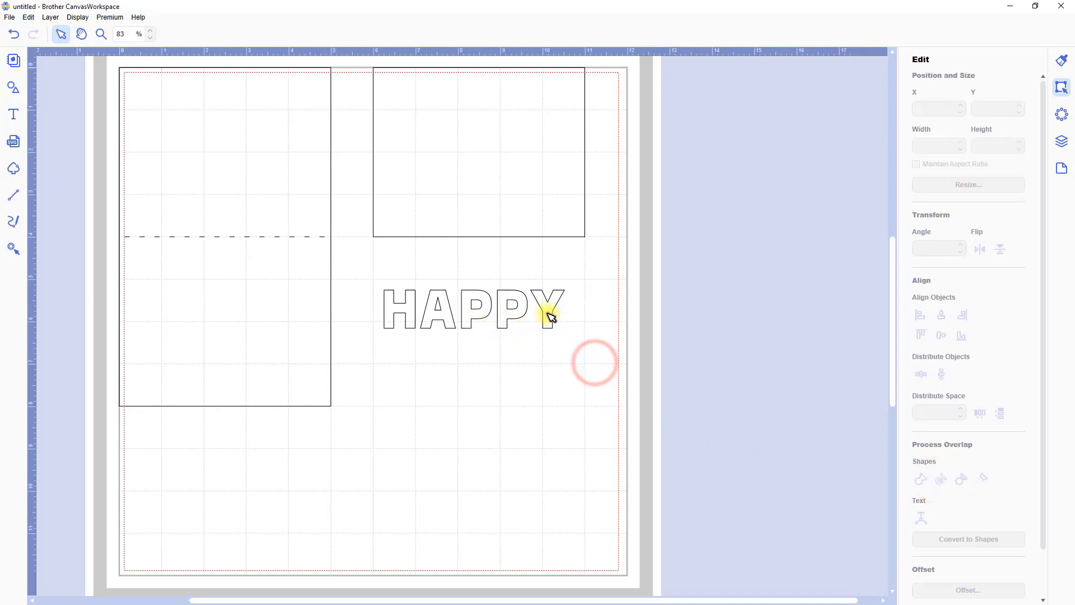
pyautogui.click(550, 315)
pyautogui.click(623, 328)
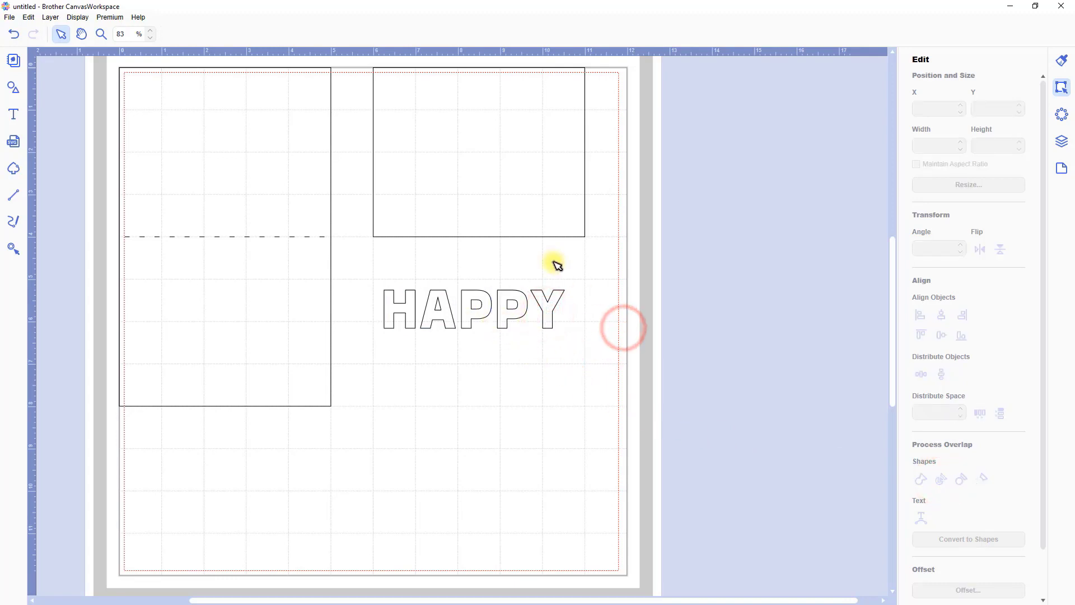
# - Shrink the 5 x 4 inch rectangle to about 0.93 by 1.29 inches and place it over the letter H
pyautogui.click(514, 214)
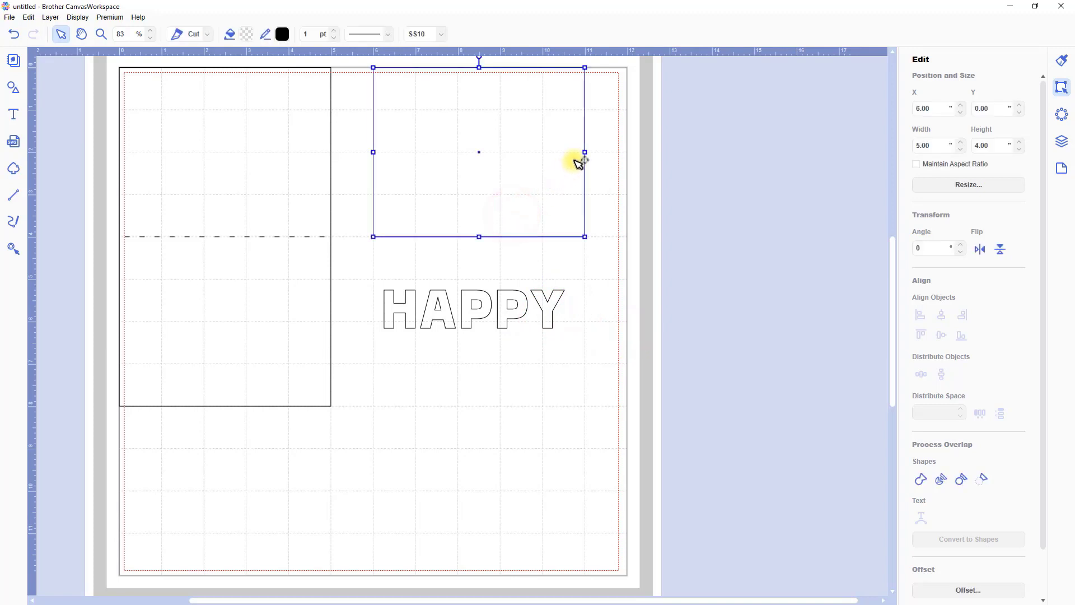
pyautogui.moveTo(585, 153); pyautogui.dragTo(414, 157)
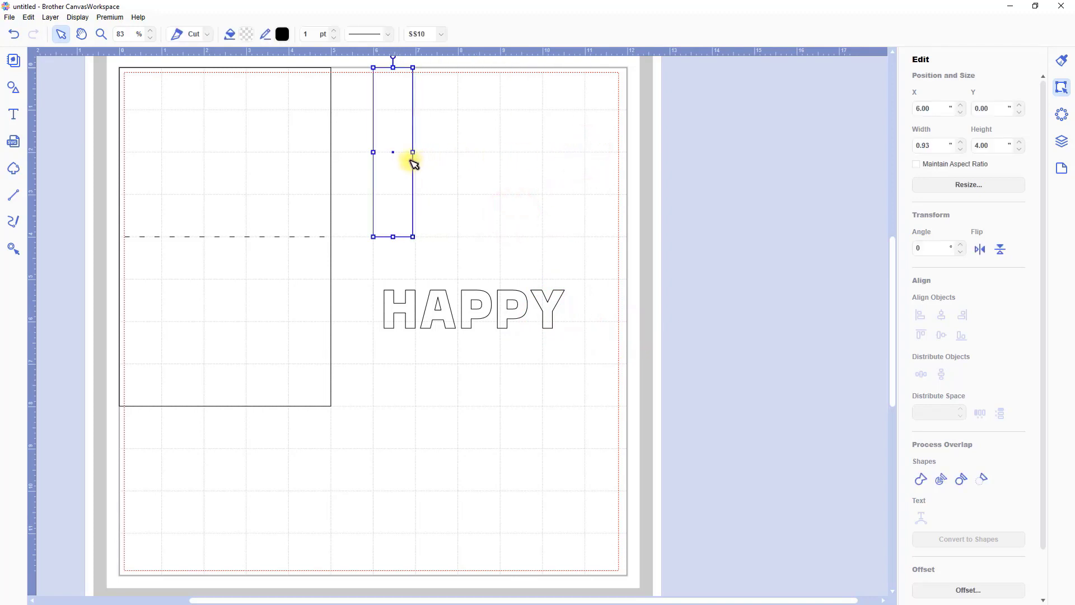
pyautogui.moveTo(393, 71); pyautogui.dragTo(409, 270)
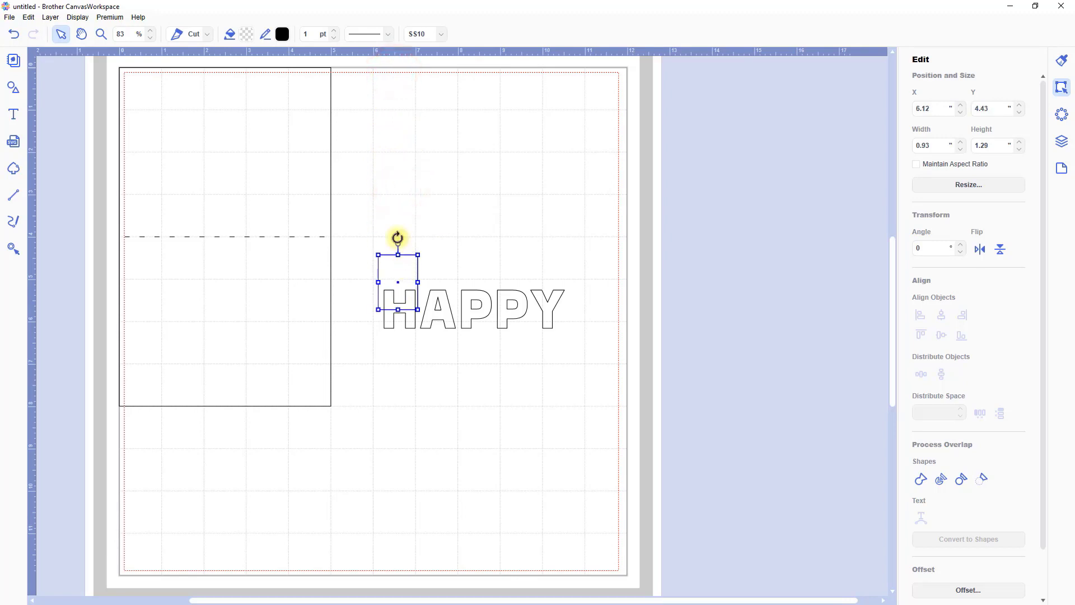
pyautogui.click(104, 34)
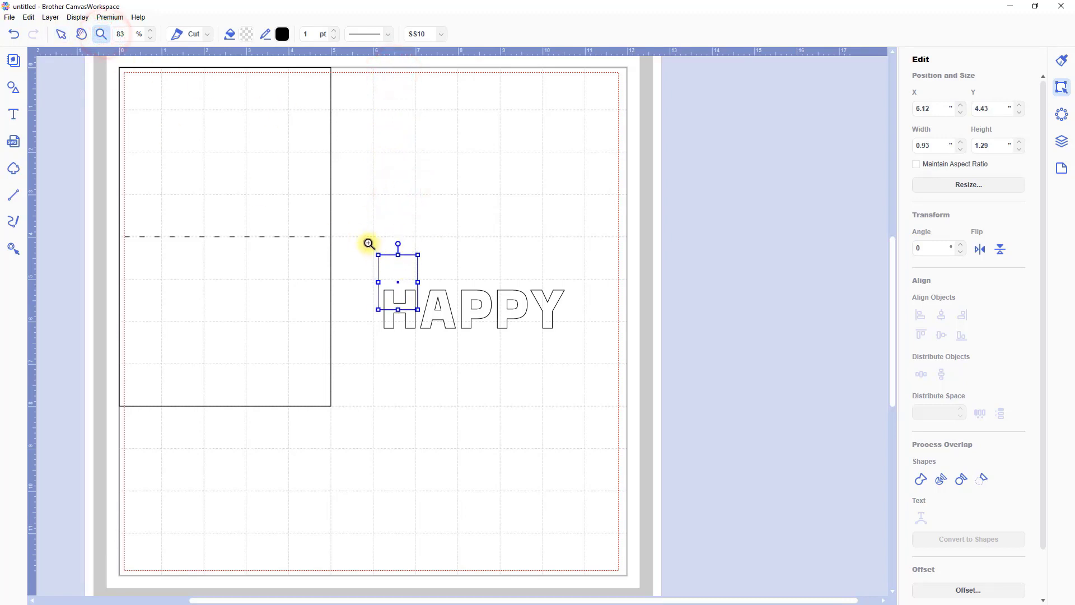
pyautogui.moveTo(368, 247); pyautogui.dragTo(570, 339)
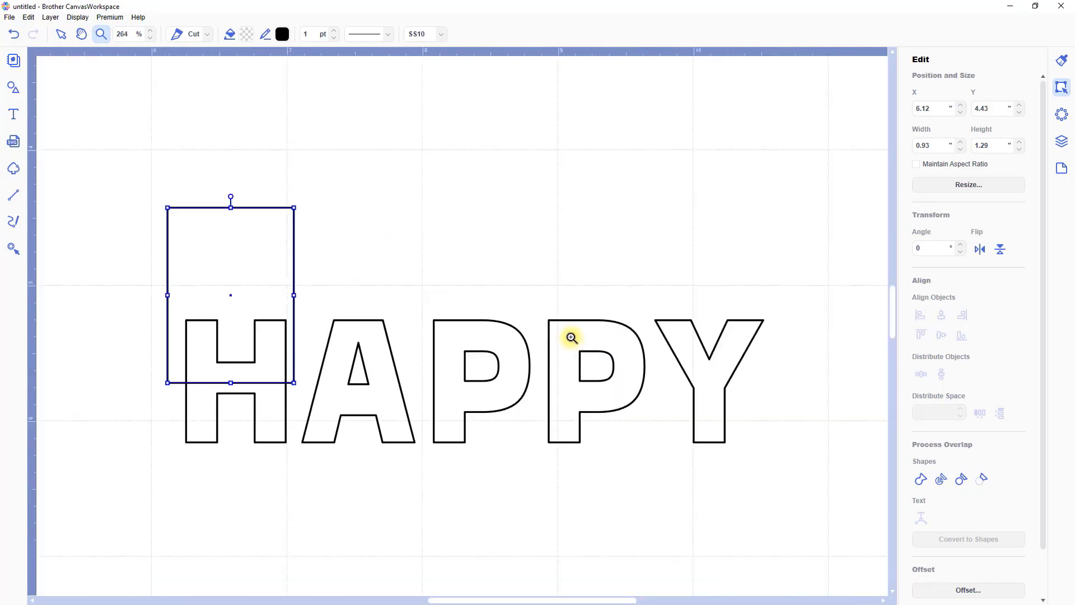
pyautogui.click(61, 36)
pyautogui.moveTo(272, 247); pyautogui.dragTo(279, 304)
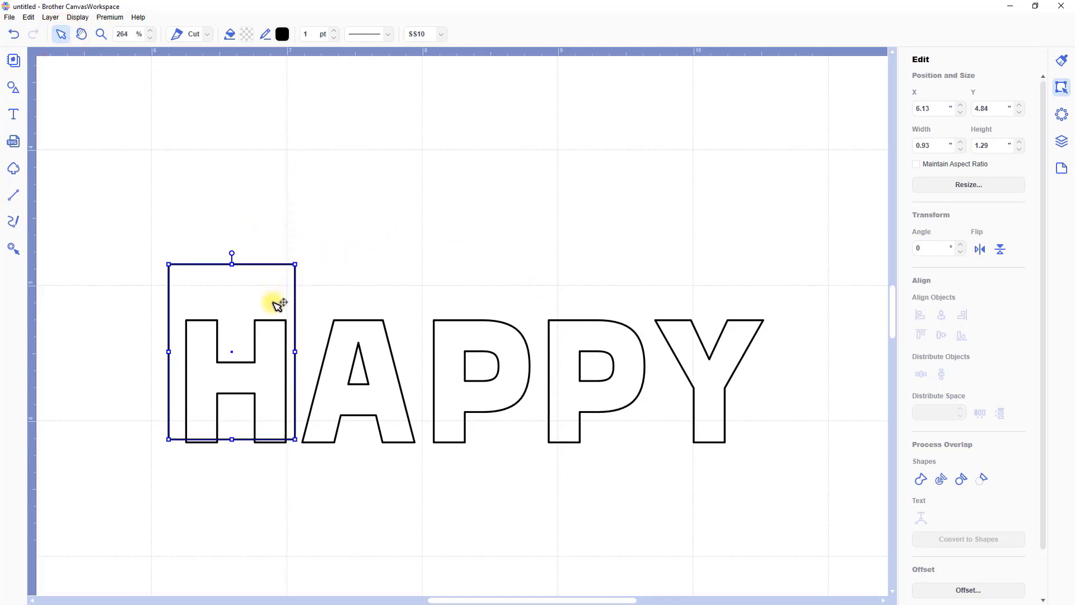
# - Place copies of the small rectangle over the A and the first P, narrowing them to about 0.88 and 0.82 inches
pyautogui.hotkey('ctrl', 'c')
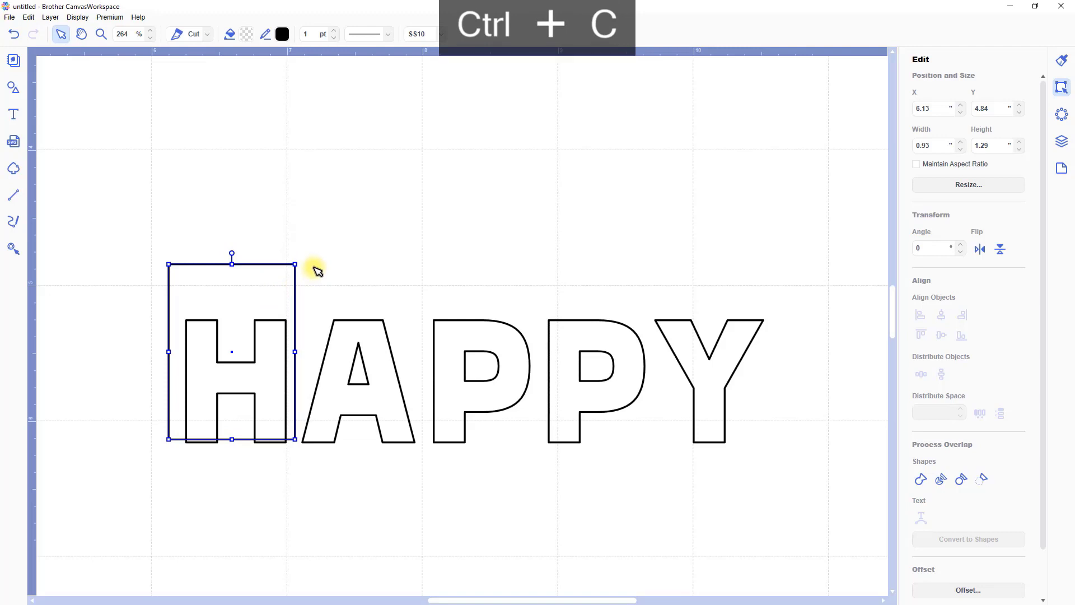
pyautogui.hotkey('ctrl', 'v')
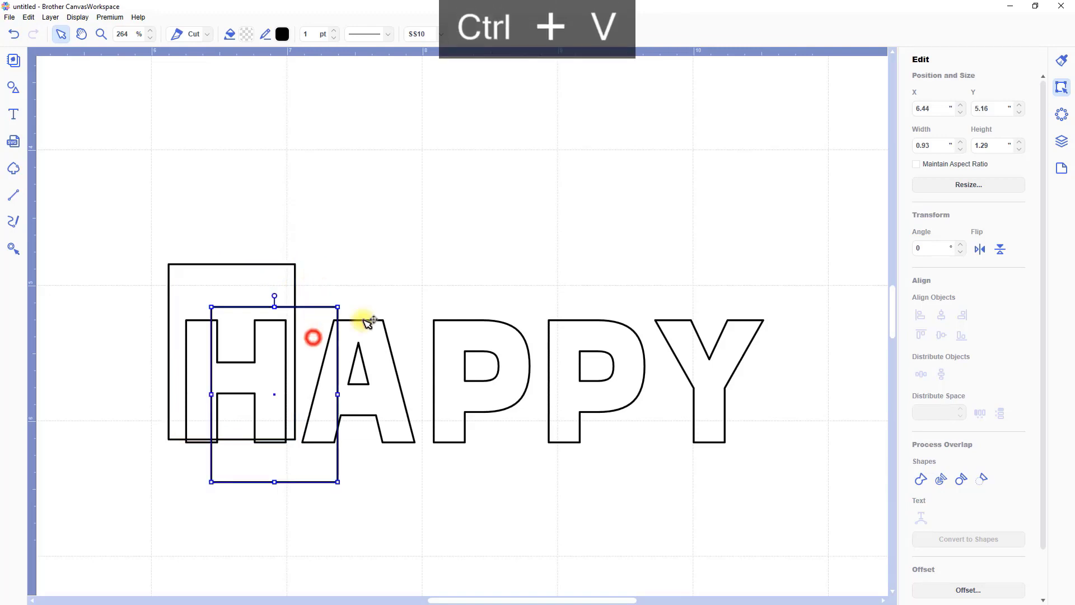
pyautogui.moveTo(313, 337); pyautogui.dragTo(403, 292)
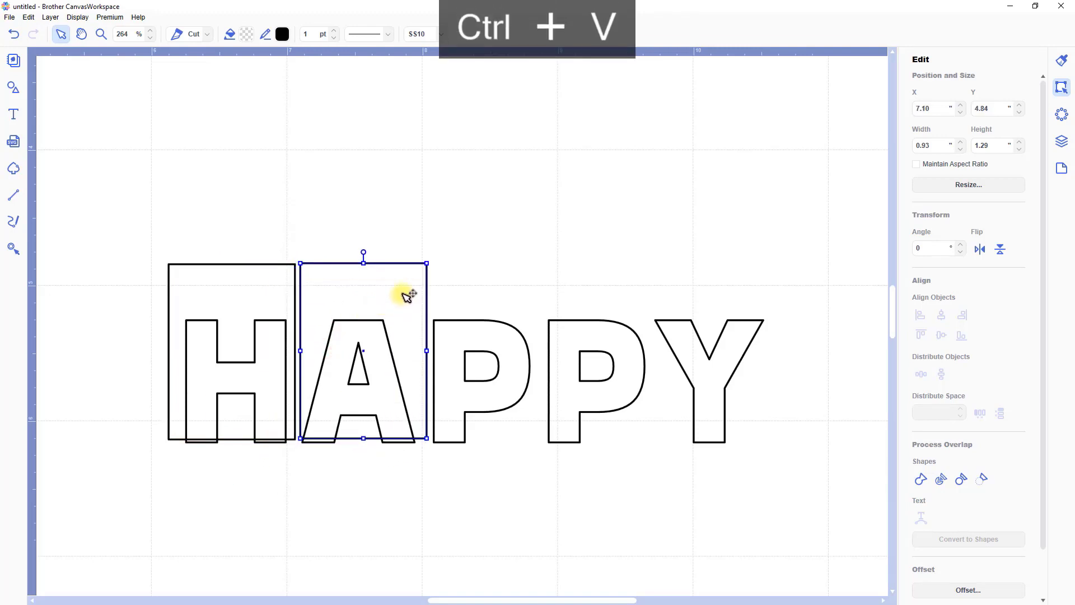
pyautogui.moveTo(426, 350); pyautogui.dragTo(419, 352)
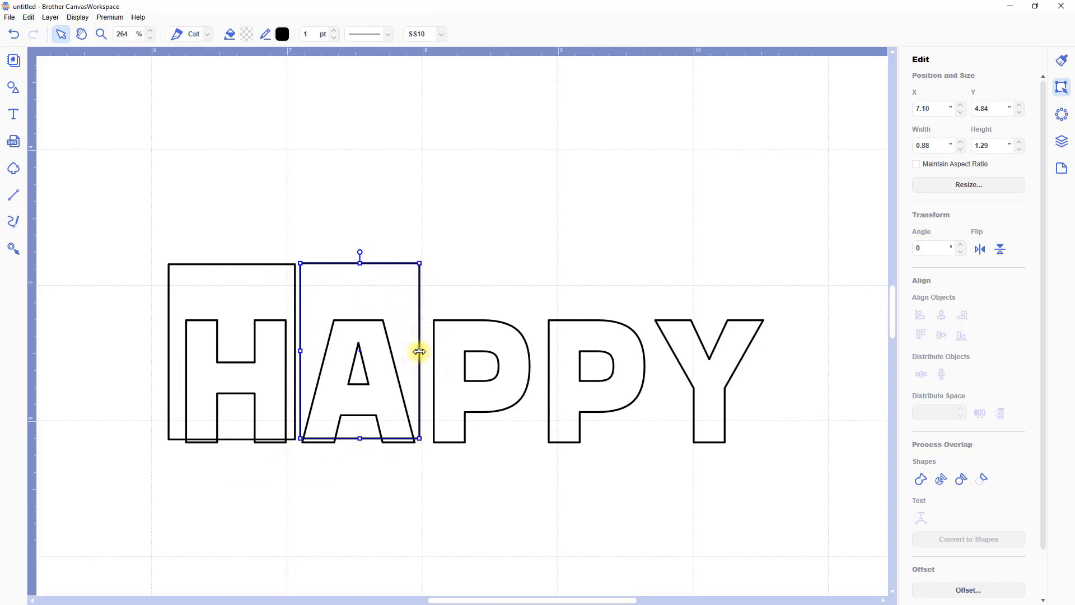
pyautogui.hotkey('ctrl', 'v')
pyautogui.moveTo(372, 461); pyautogui.dragTo(536, 353)
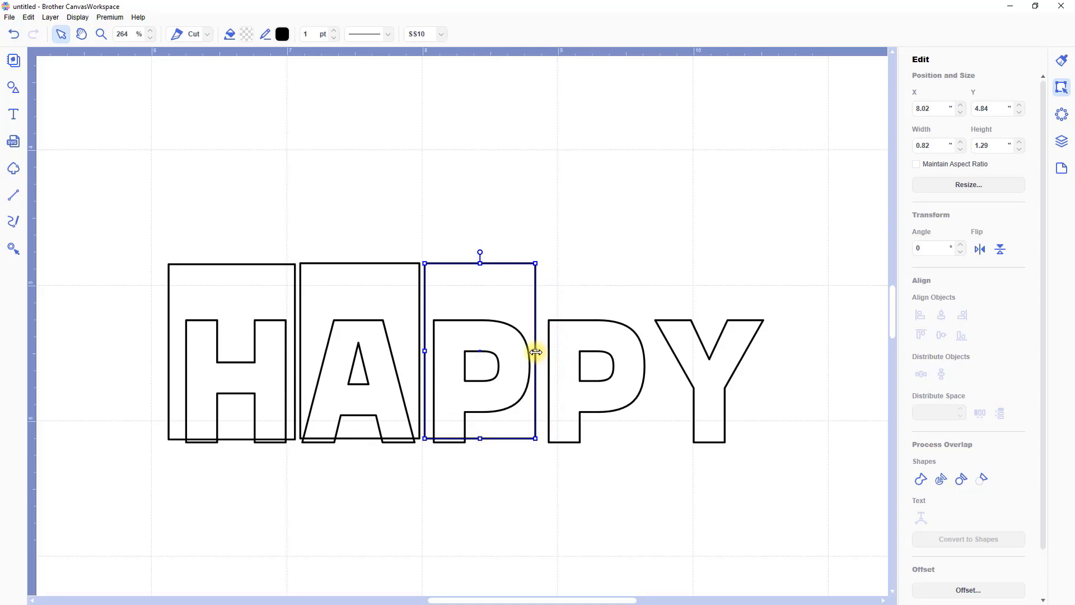
# - Place copies of the small rectangle over the second P and the Y, narrowing them to about 0.80 and 0.87 inches
pyautogui.hotkey('ctrl', 'v')
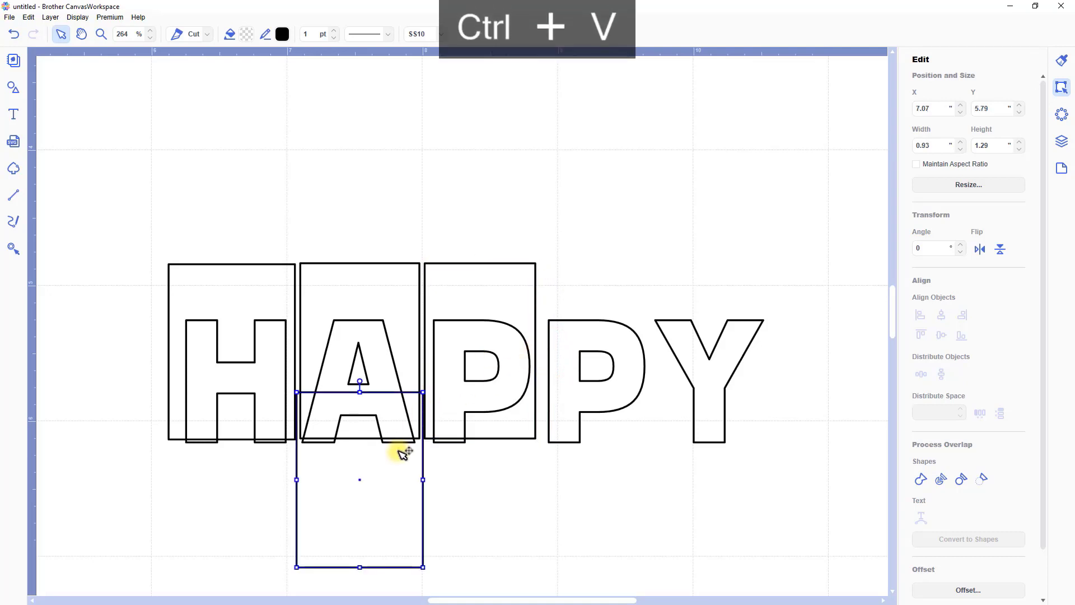
pyautogui.moveTo(416, 457); pyautogui.dragTo(649, 353)
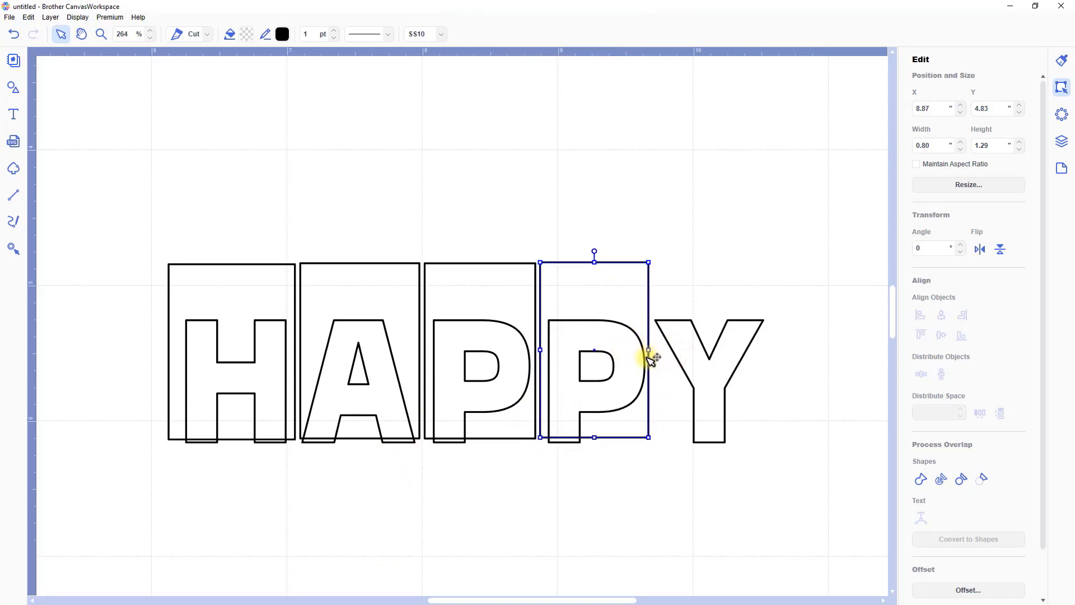
pyautogui.hotkey('ctrl', 'v')
pyautogui.moveTo(409, 483); pyautogui.dragTo(726, 312)
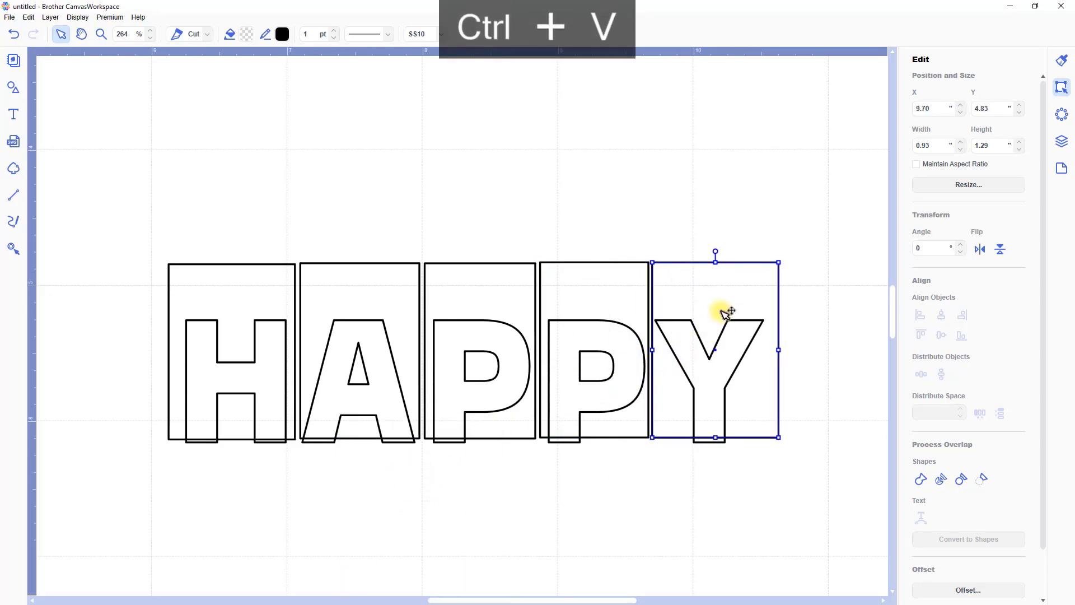
pyautogui.moveTo(778, 350); pyautogui.dragTo(771, 353)
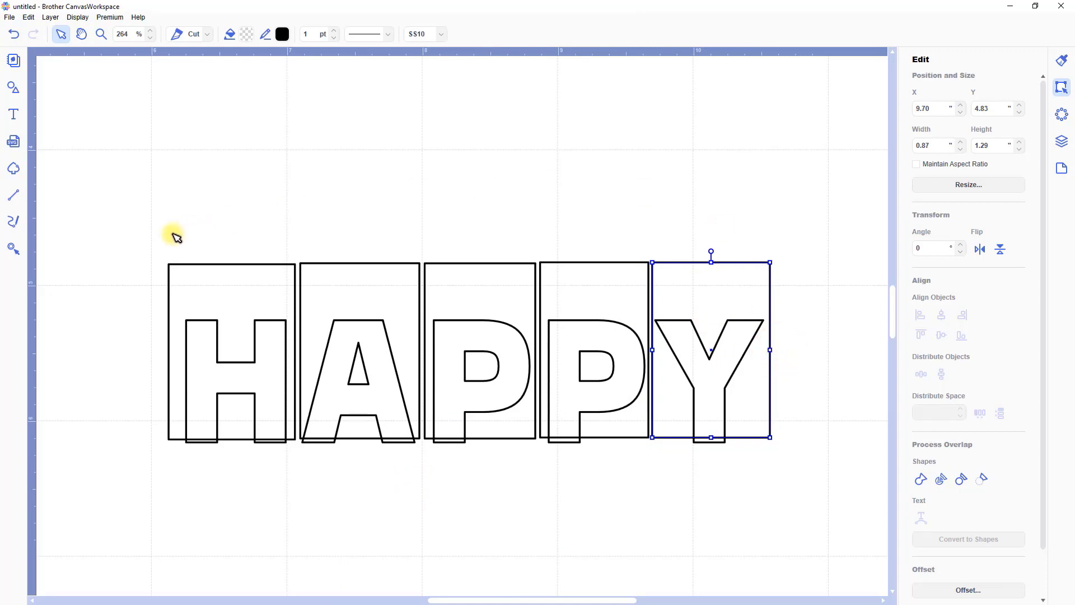
# - Align the bottom edges of the five rectangles and send them to the back behind the letters
pyautogui.moveTo(133, 231); pyautogui.dragTo(777, 289)
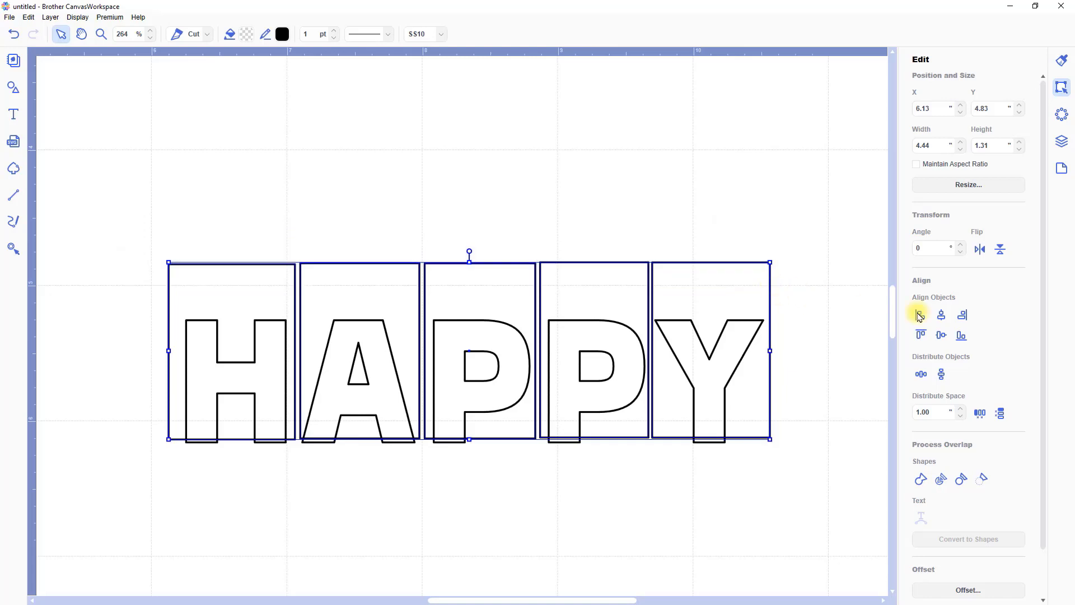
pyautogui.click(962, 335)
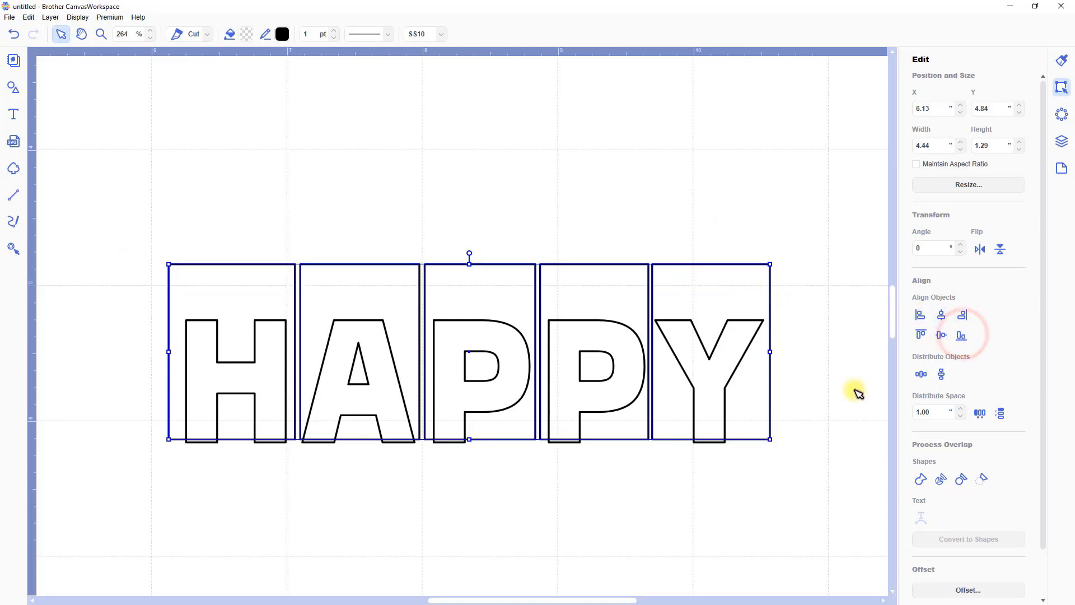
pyautogui.click(776, 482)
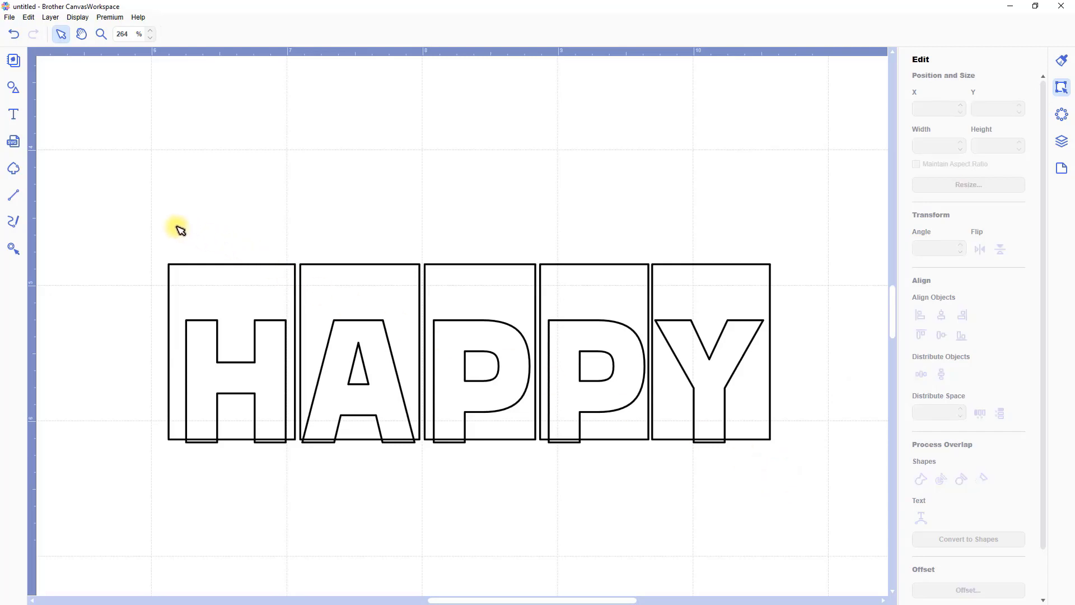
pyautogui.moveTo(154, 227); pyautogui.dragTo(781, 286)
pyautogui.hotkey('ctrl', 'shift', '[')
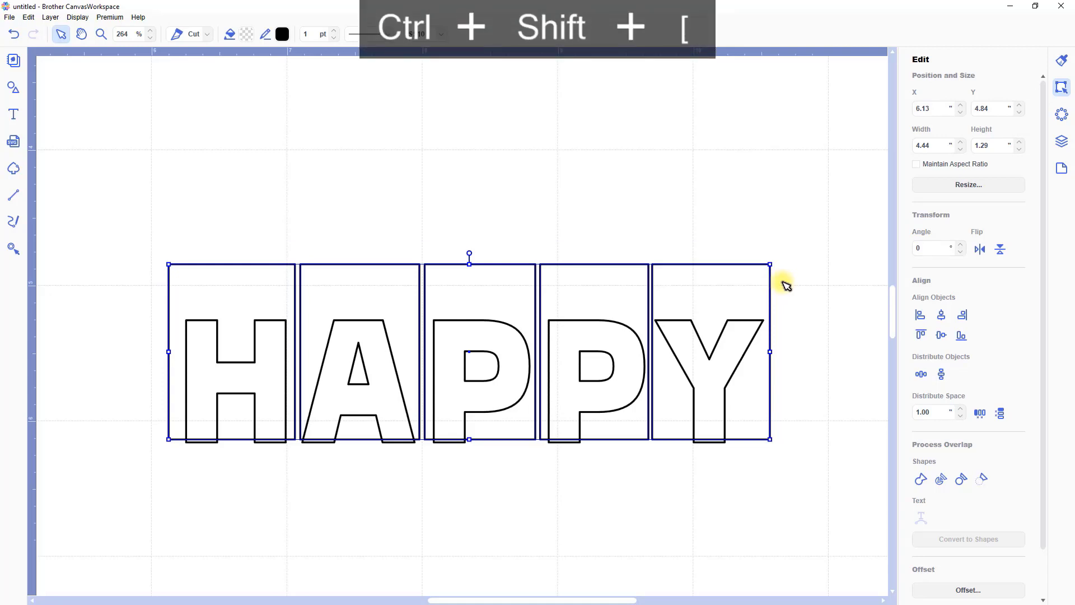
pyautogui.click(785, 285)
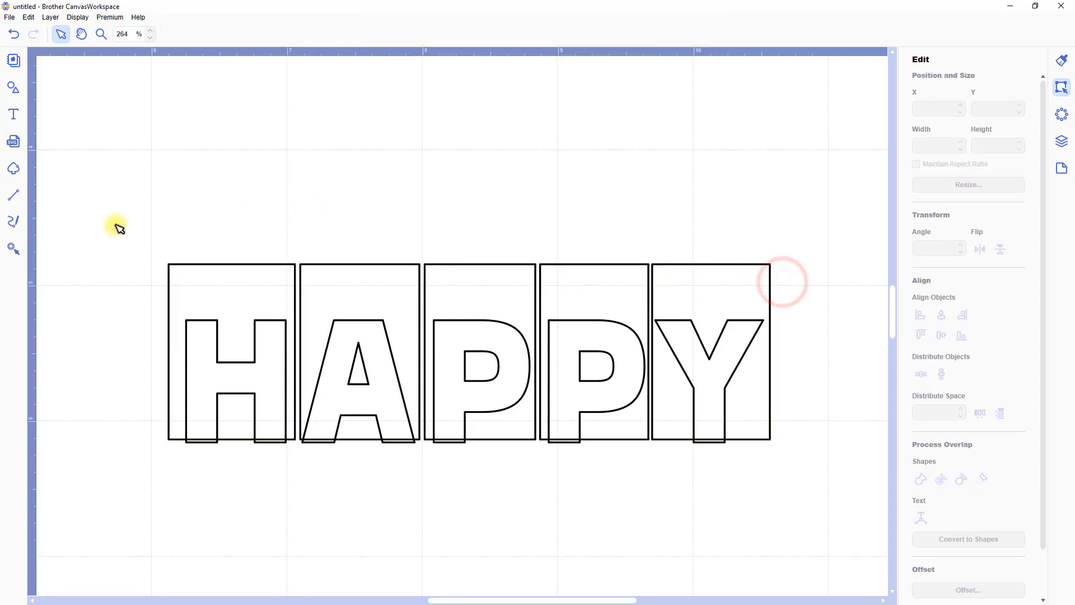
# - Subtract the letters H, A and the first P from the rectangles behind them
pyautogui.moveTo(116, 225); pyautogui.dragTo(196, 352)
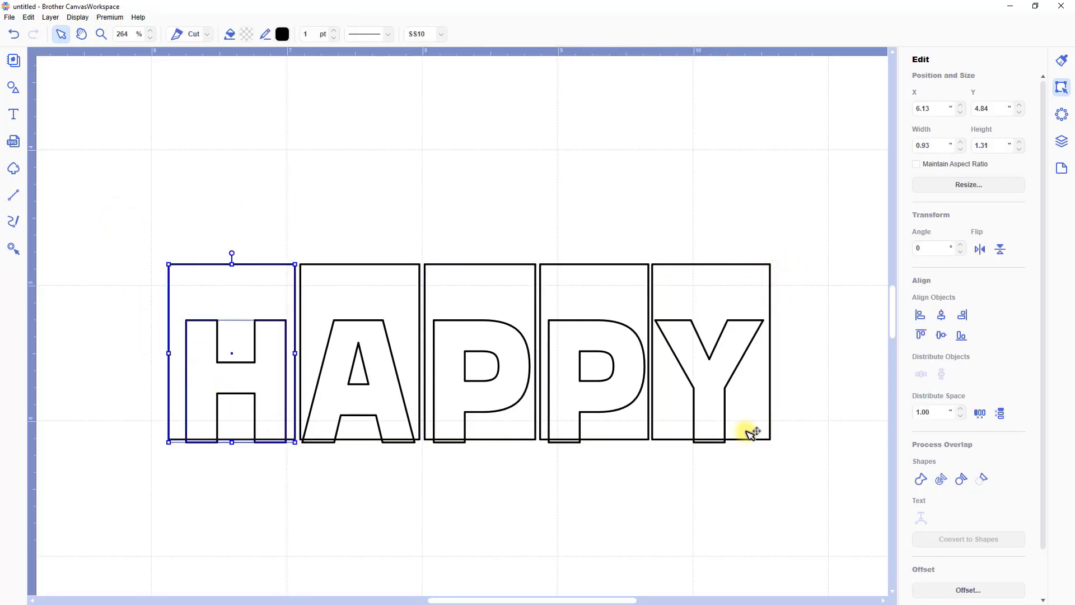
pyautogui.click(985, 482)
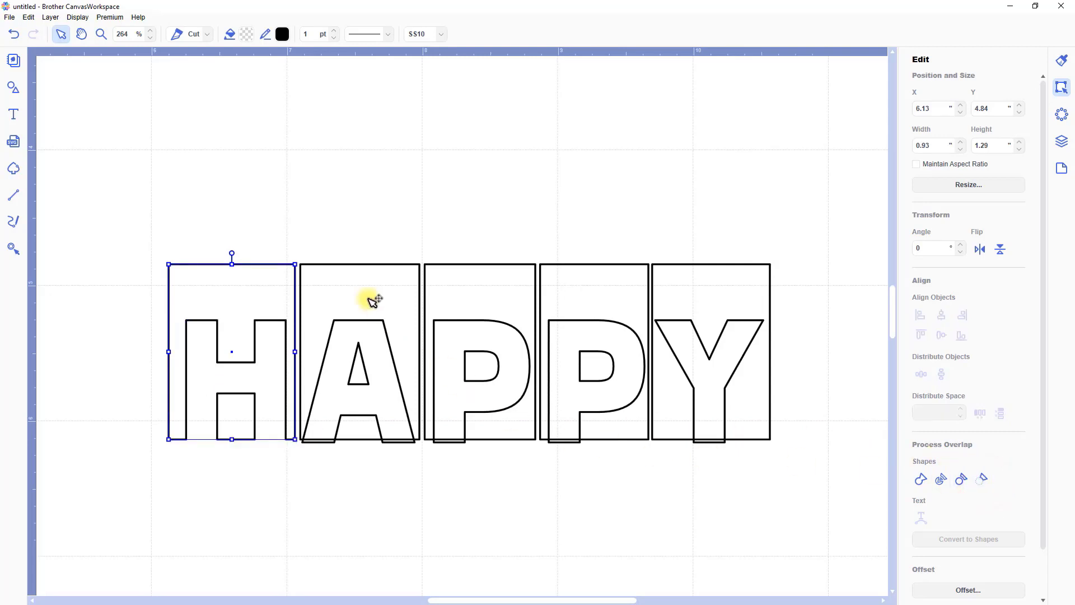
pyautogui.moveTo(331, 213); pyautogui.dragTo(374, 357)
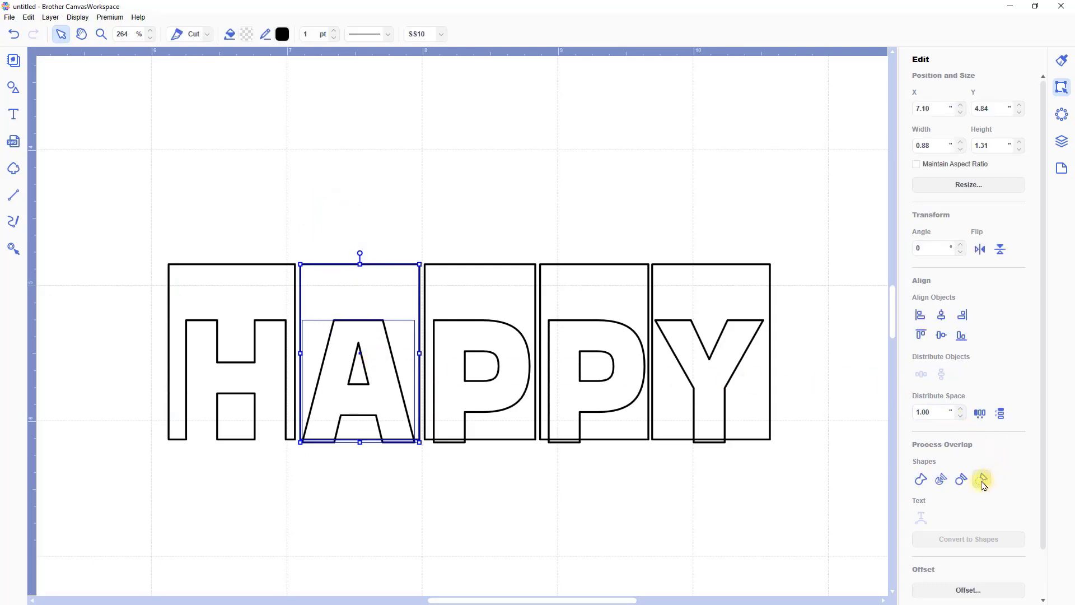
pyautogui.click(455, 224)
pyautogui.moveTo(496, 327); pyautogui.dragTo(496, 330)
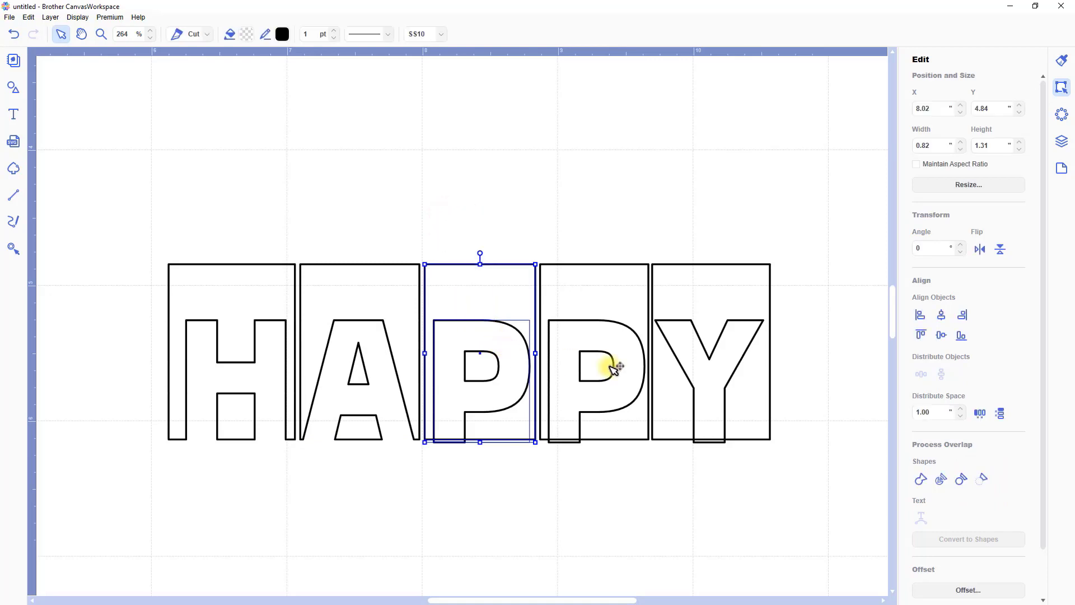
pyautogui.click(979, 483)
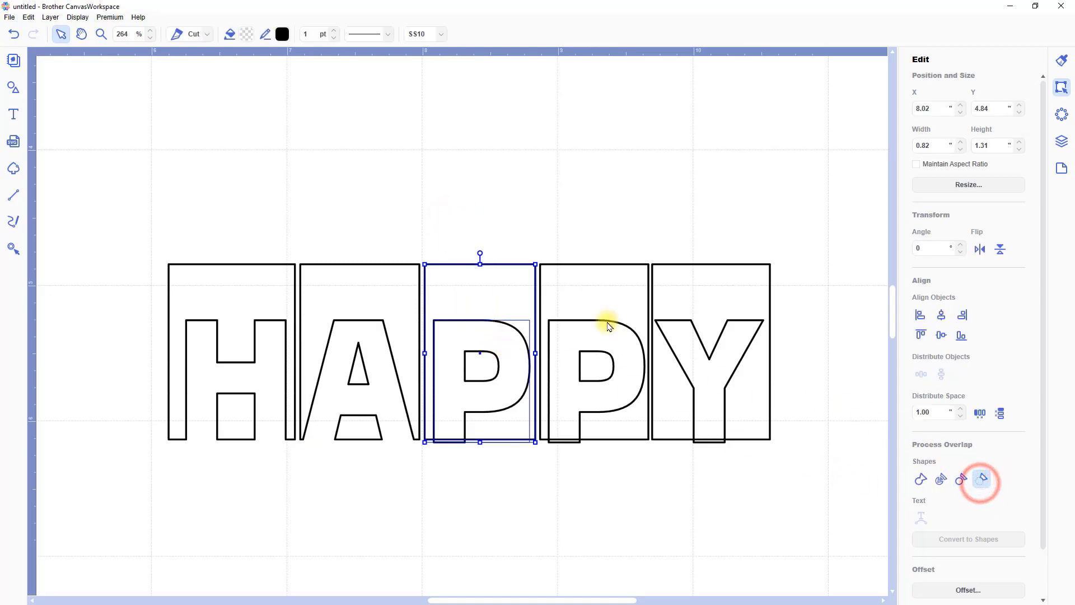
# - Subtract the second P and the Y from the rectangles behind them
pyautogui.click(577, 240)
pyautogui.moveTo(593, 293); pyautogui.dragTo(606, 344)
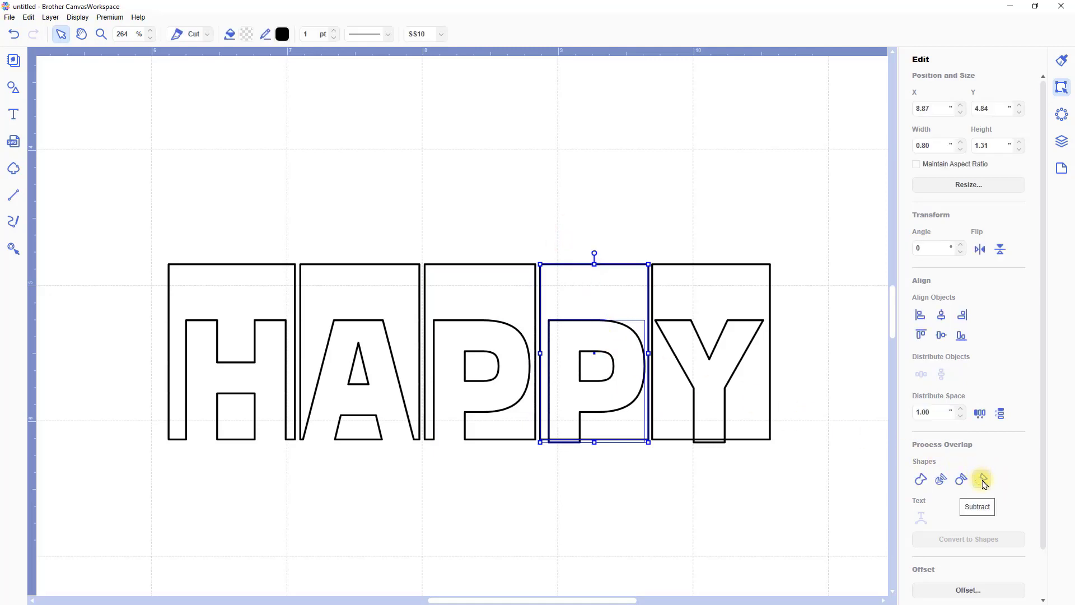
pyautogui.click(684, 247)
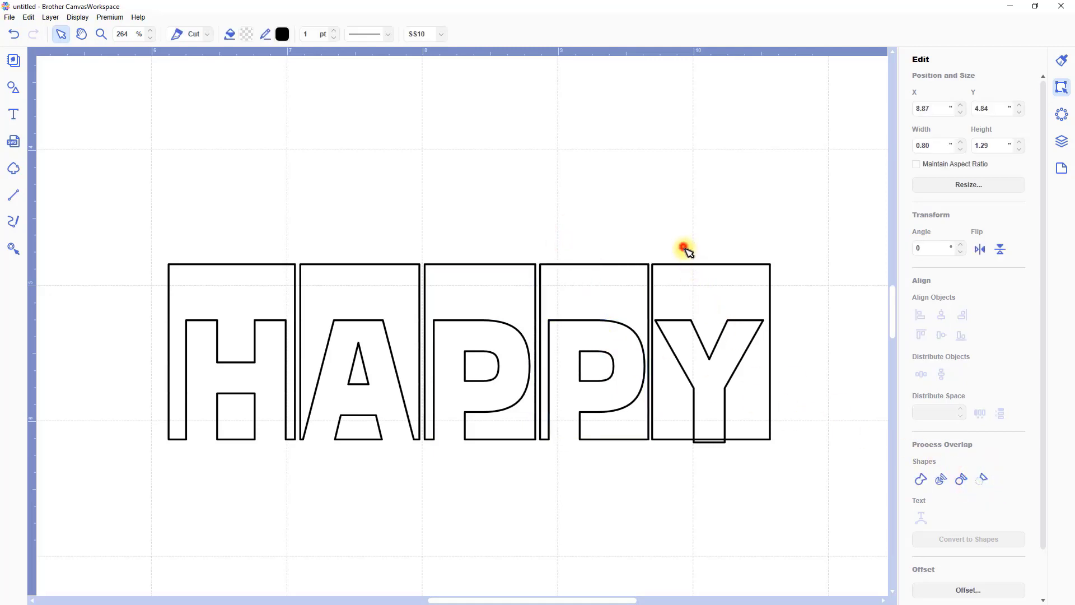
pyautogui.moveTo(743, 358); pyautogui.dragTo(744, 356)
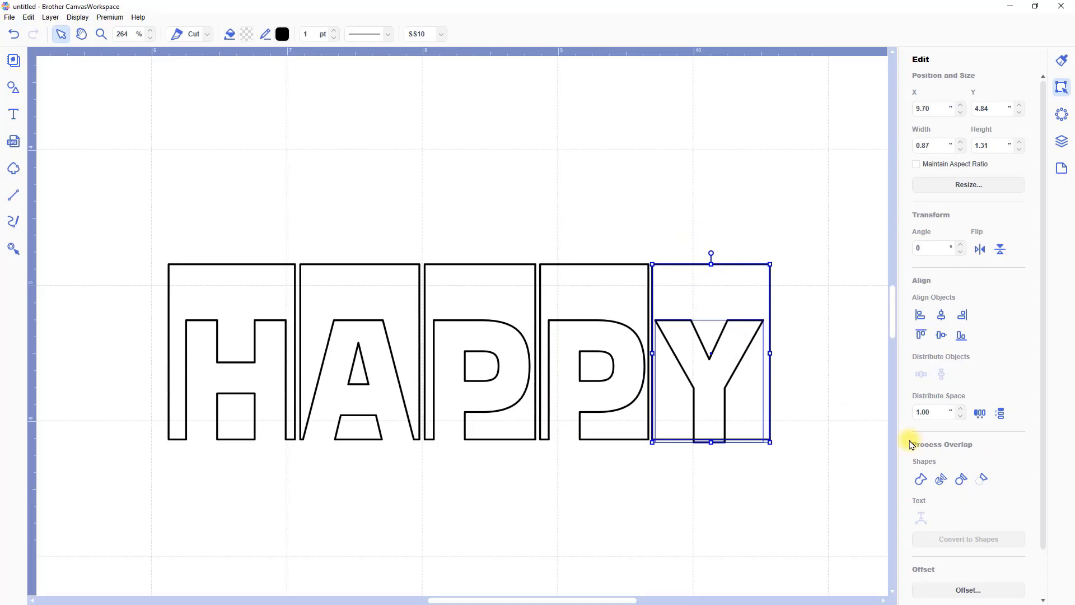
pyautogui.click(985, 480)
pyautogui.click(703, 496)
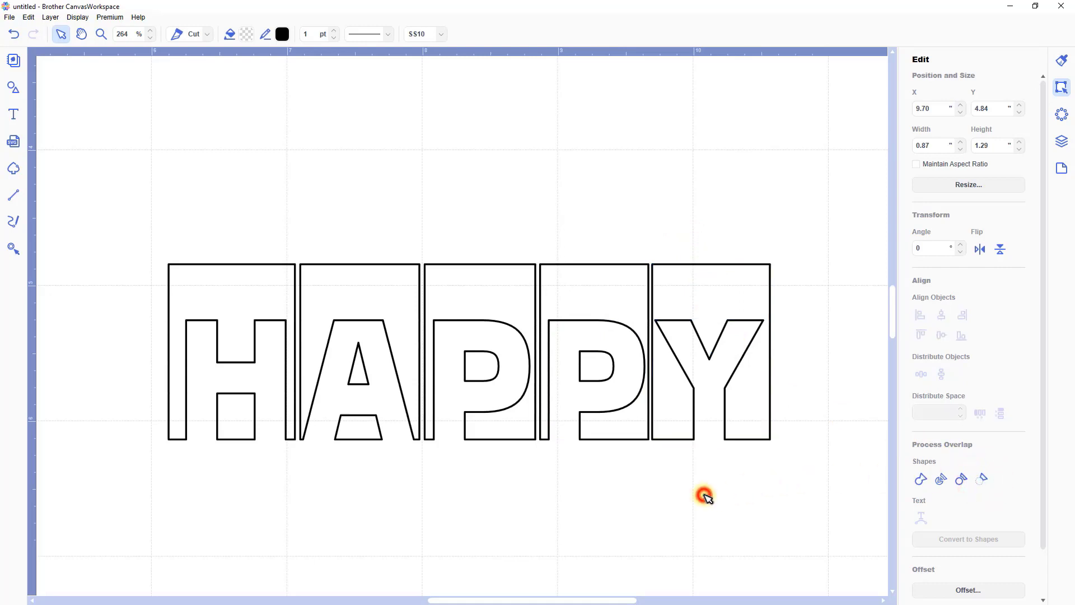
# - Open the H shape's path at its outer lower-right corner and delete the surrounding rectangle's points, leaving only the letter outline
pyautogui.click(101, 35)
pyautogui.moveTo(136, 221); pyautogui.dragTo(344, 500)
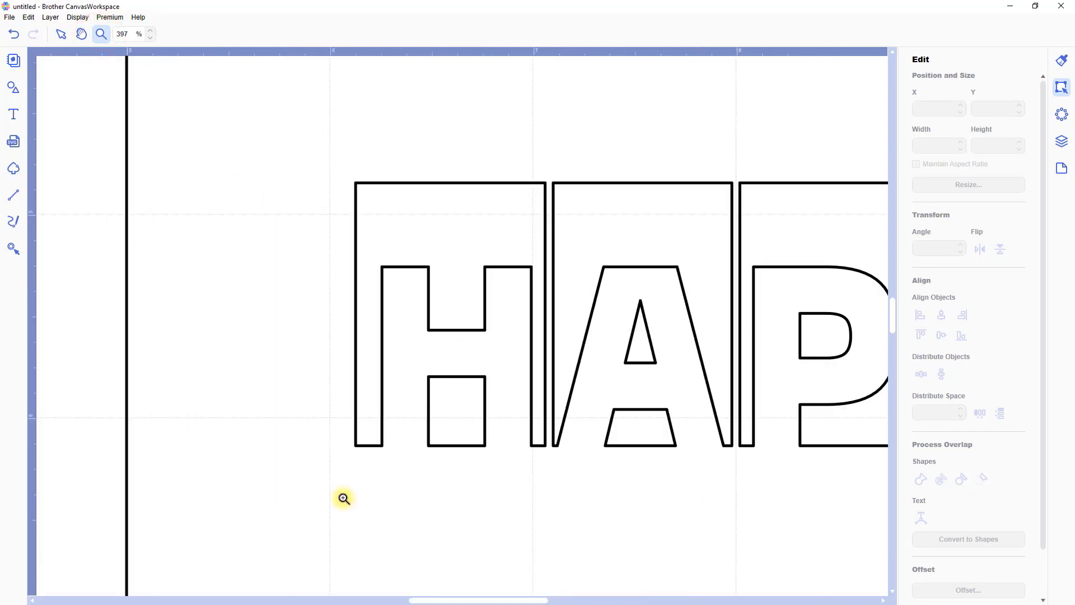
pyautogui.click(66, 35)
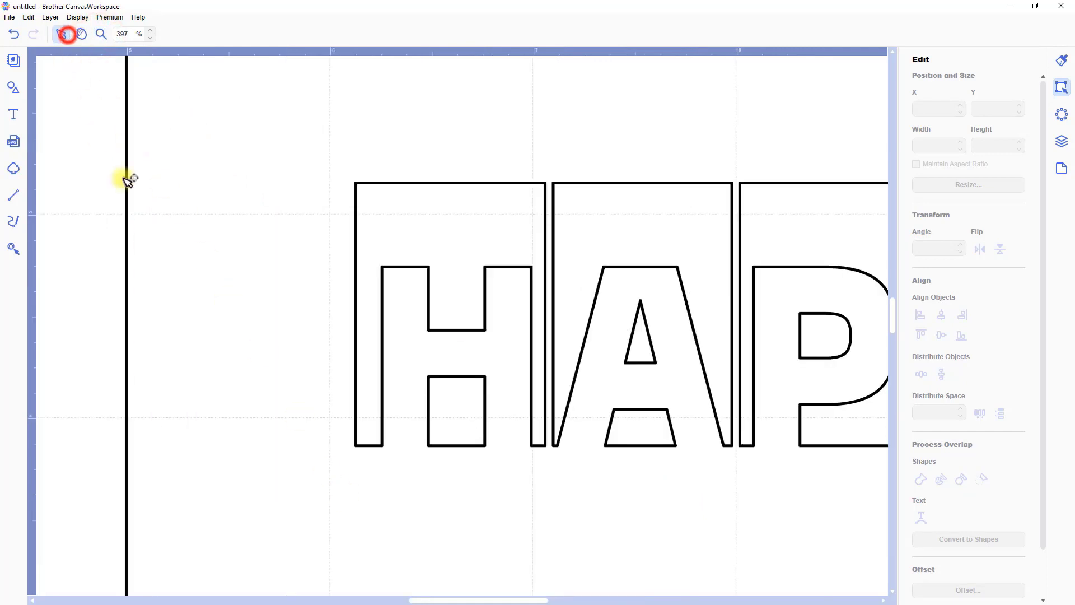
pyautogui.click(437, 246)
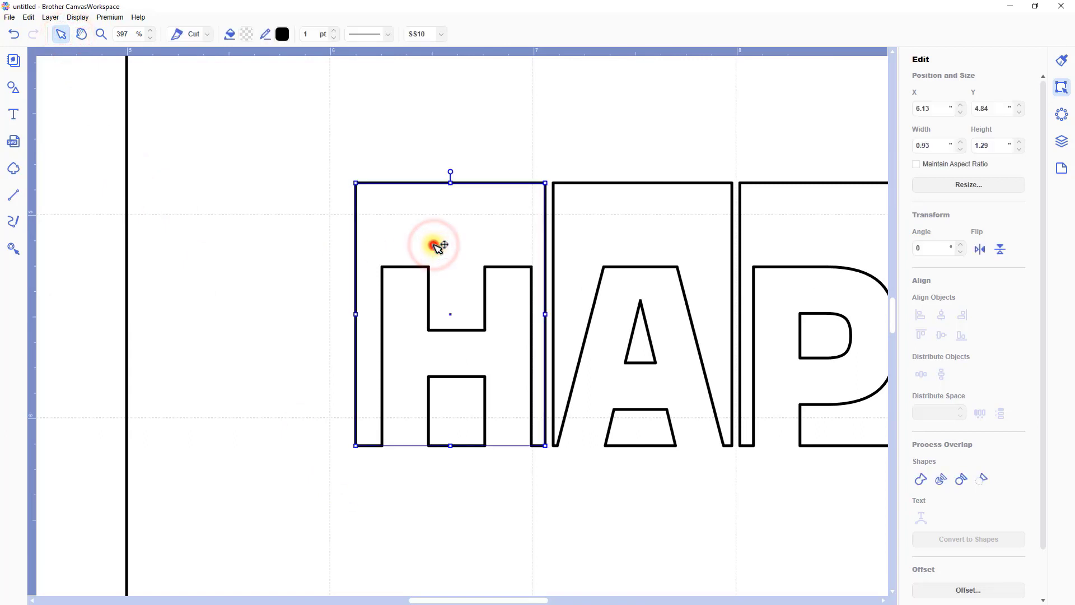
pyautogui.doubleClick(433, 247)
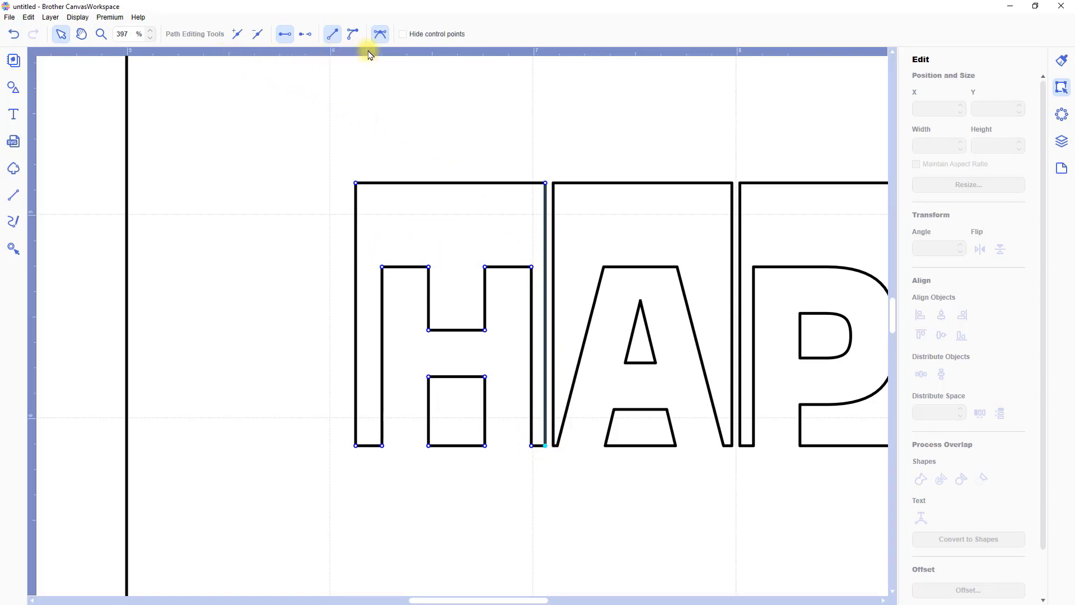
pyautogui.click(305, 35)
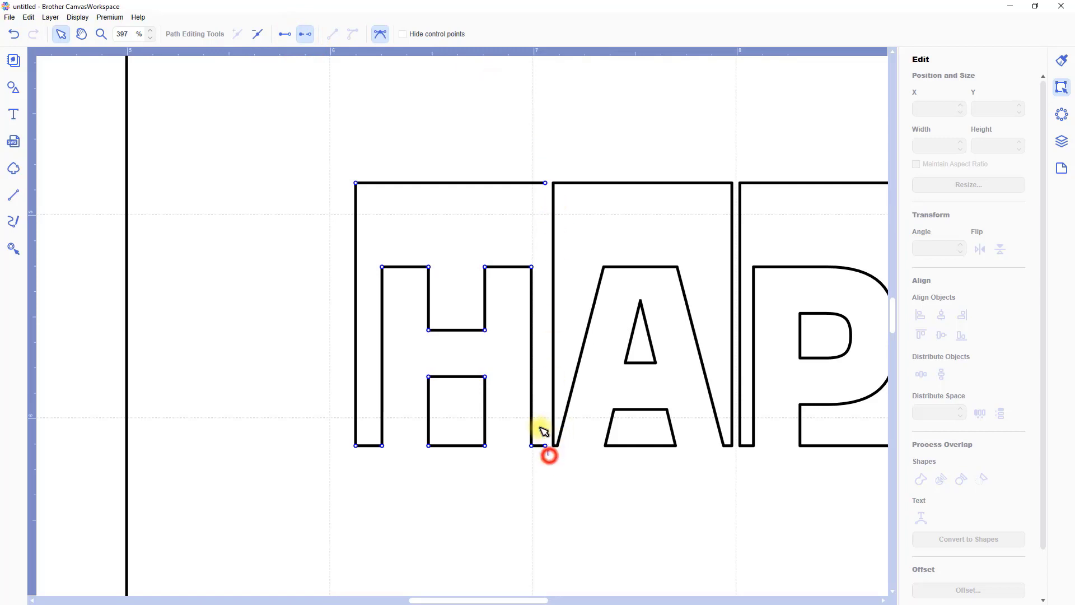
pyautogui.moveTo(542, 429); pyautogui.dragTo(538, 169)
pyautogui.moveTo(328, 162); pyautogui.dragTo(371, 468)
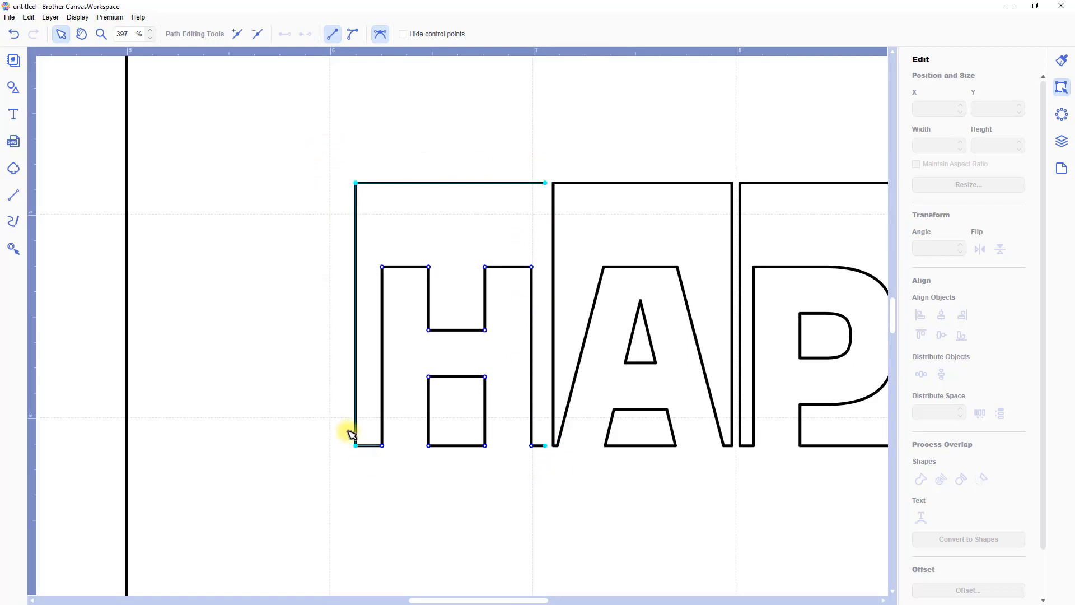
pyautogui.click(259, 41)
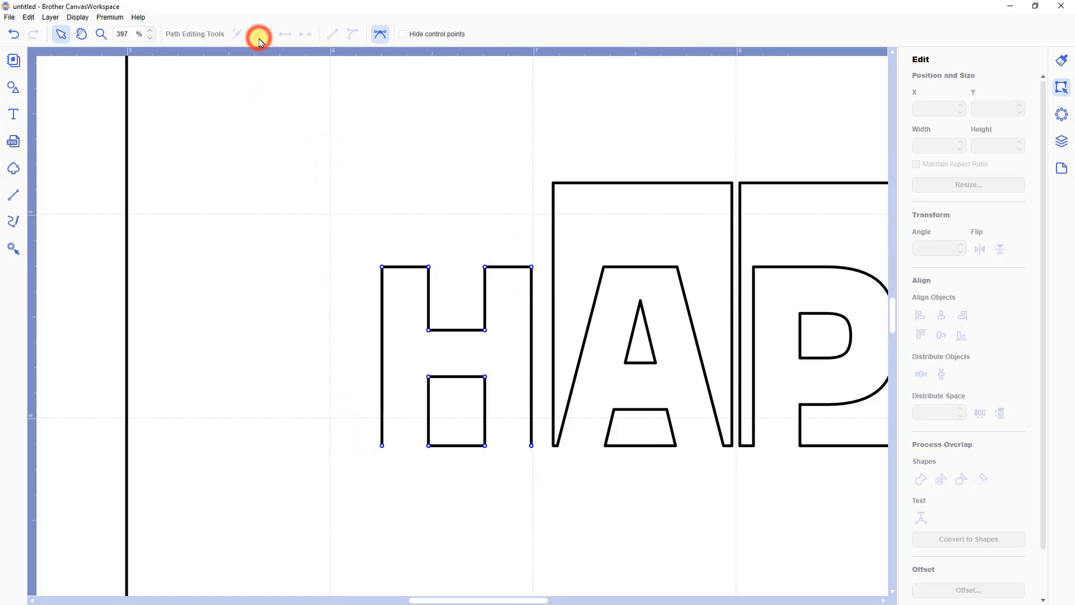
pyautogui.click(352, 476)
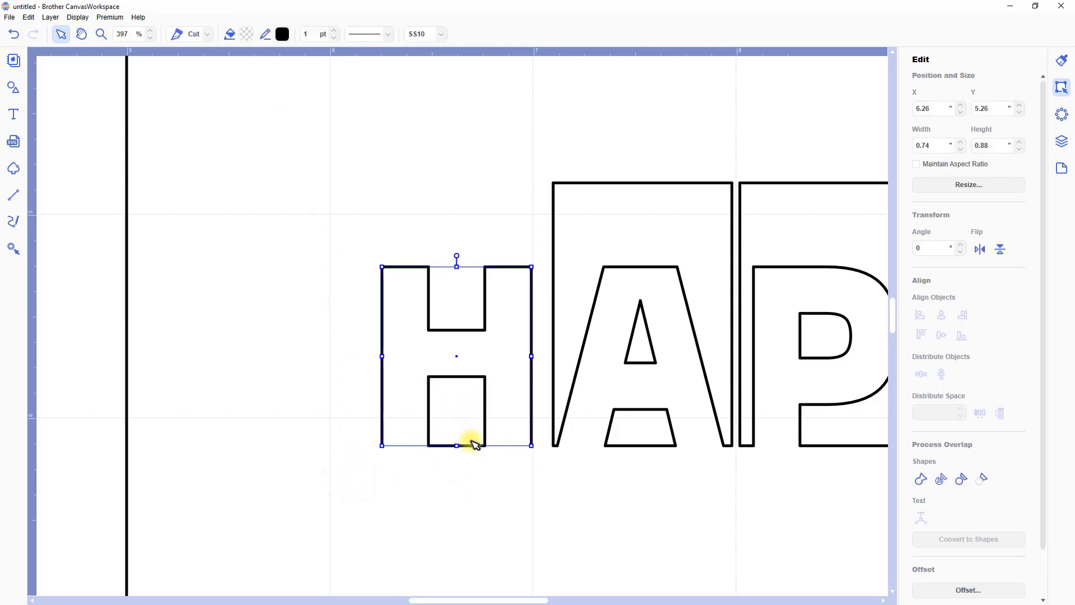
# - Try to open the H's lower inner square at its lower-right point, and undo that cut
pyautogui.doubleClick(483, 424)
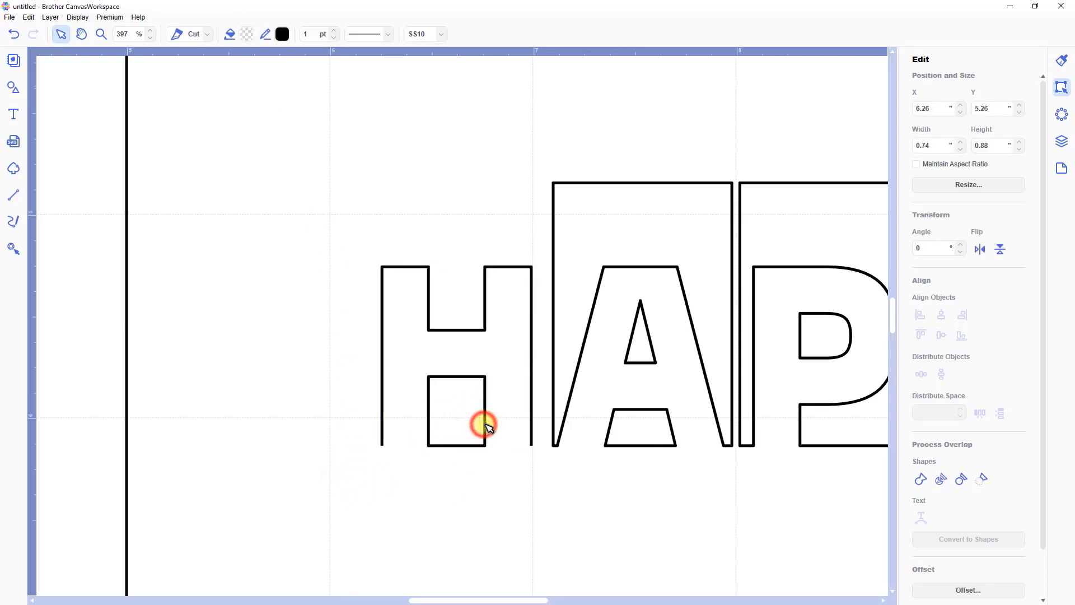
pyautogui.doubleClick(484, 425)
pyautogui.doubleClick(486, 425)
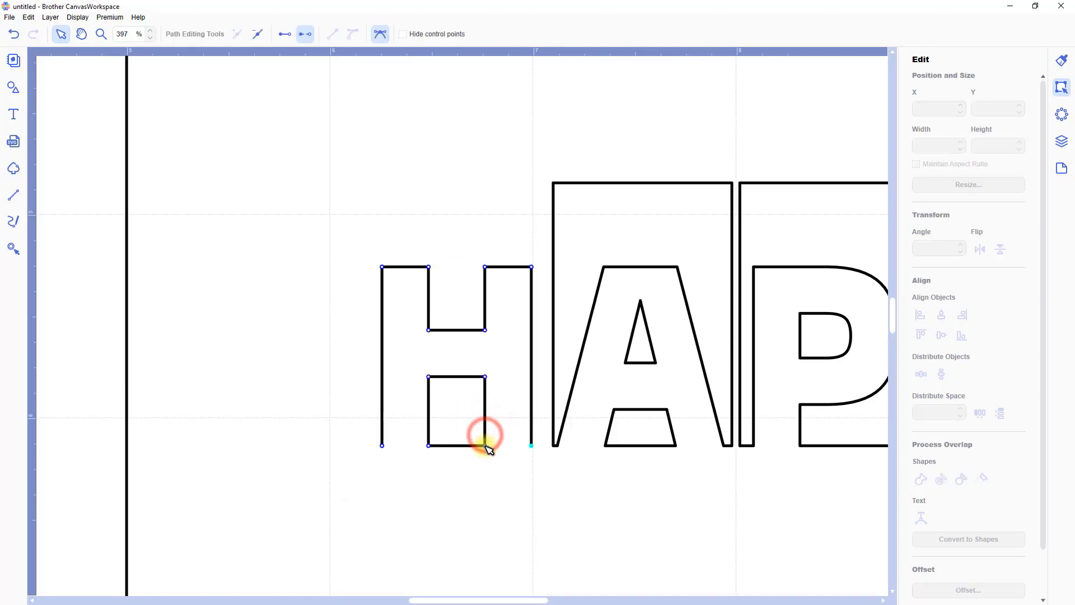
pyautogui.click(484, 442)
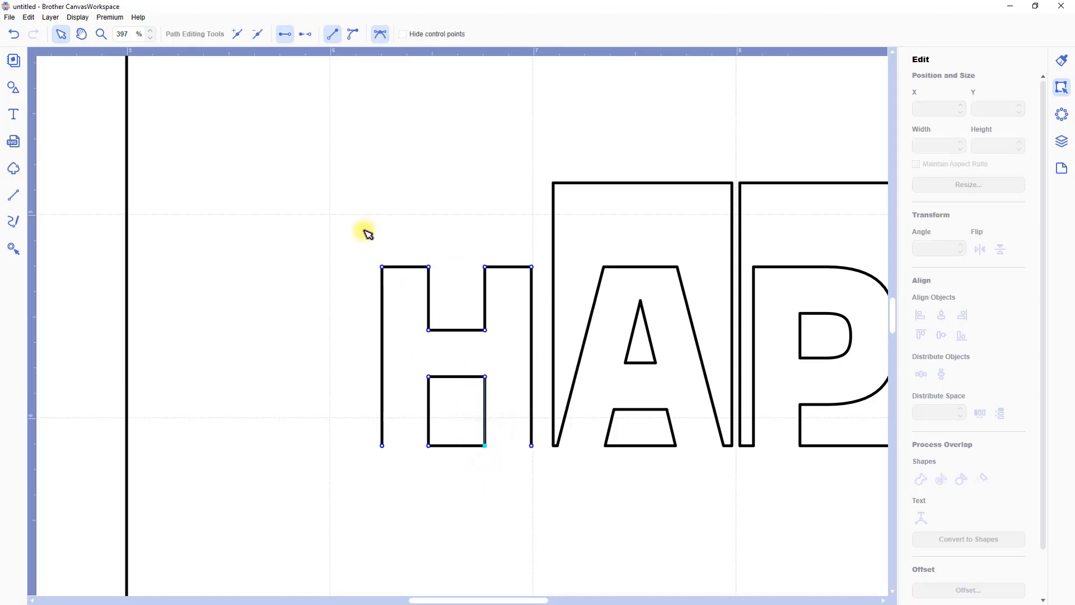
pyautogui.click(303, 37)
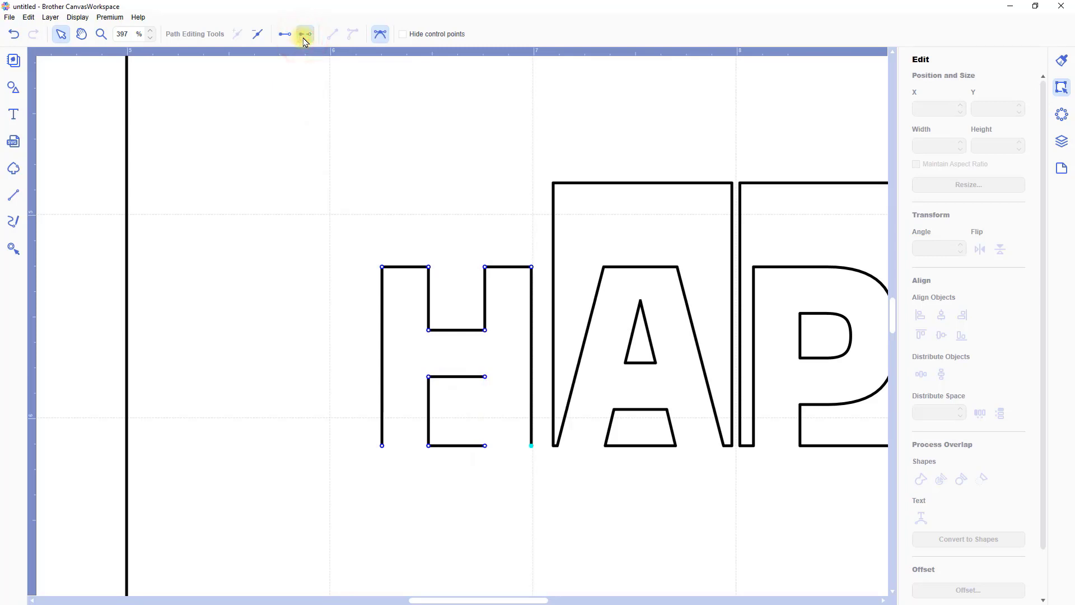
pyautogui.hotkey('ctrl', 'z')
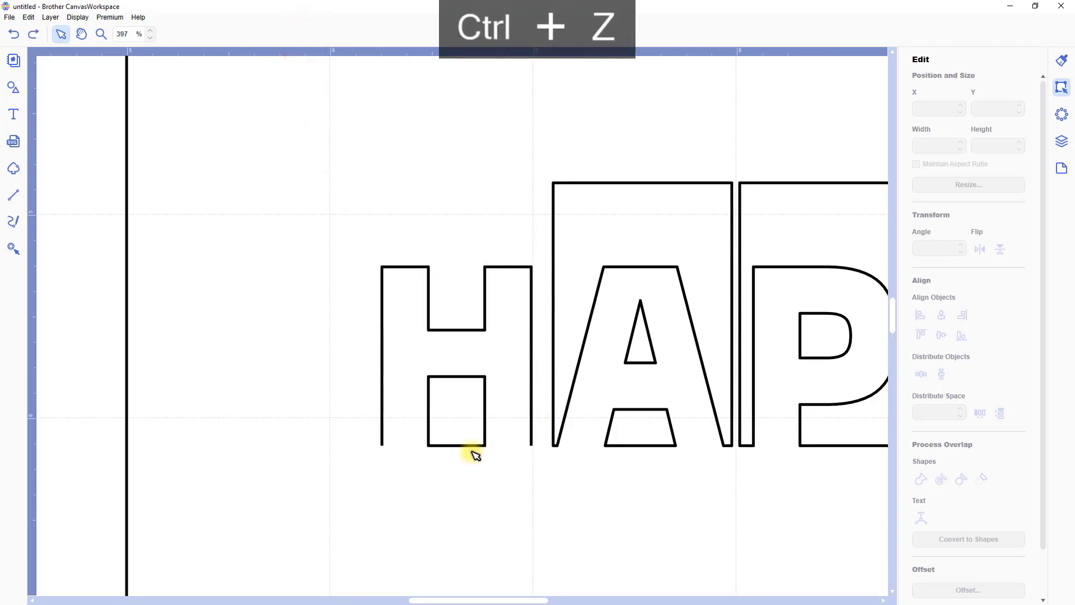
# - Open the H's lower inner square at its lower-left point to remove its bottom edge
pyautogui.click(469, 440)
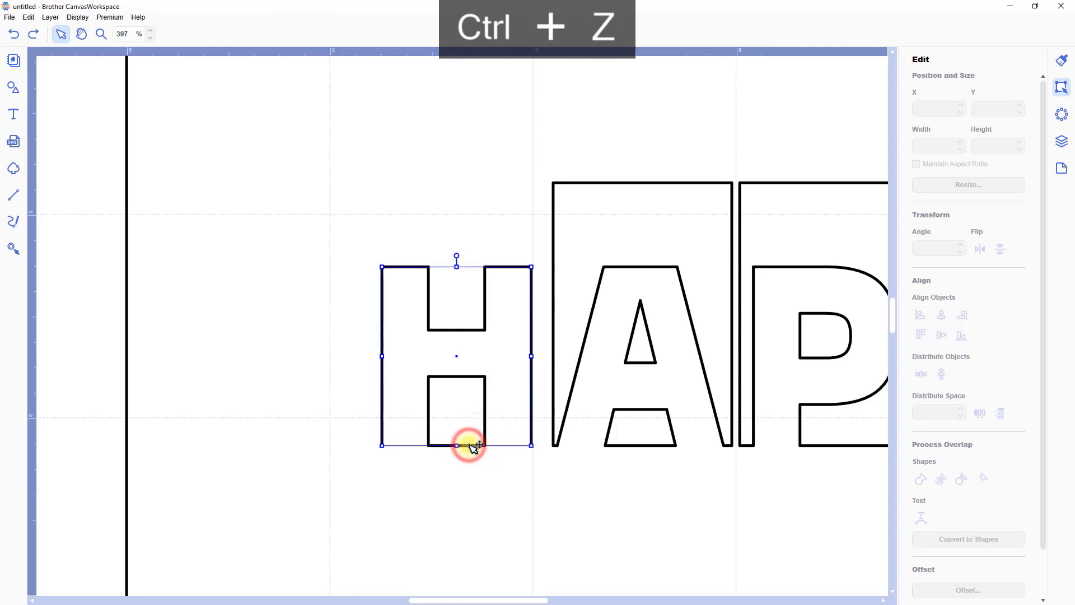
pyautogui.click(473, 447)
pyautogui.click(428, 445)
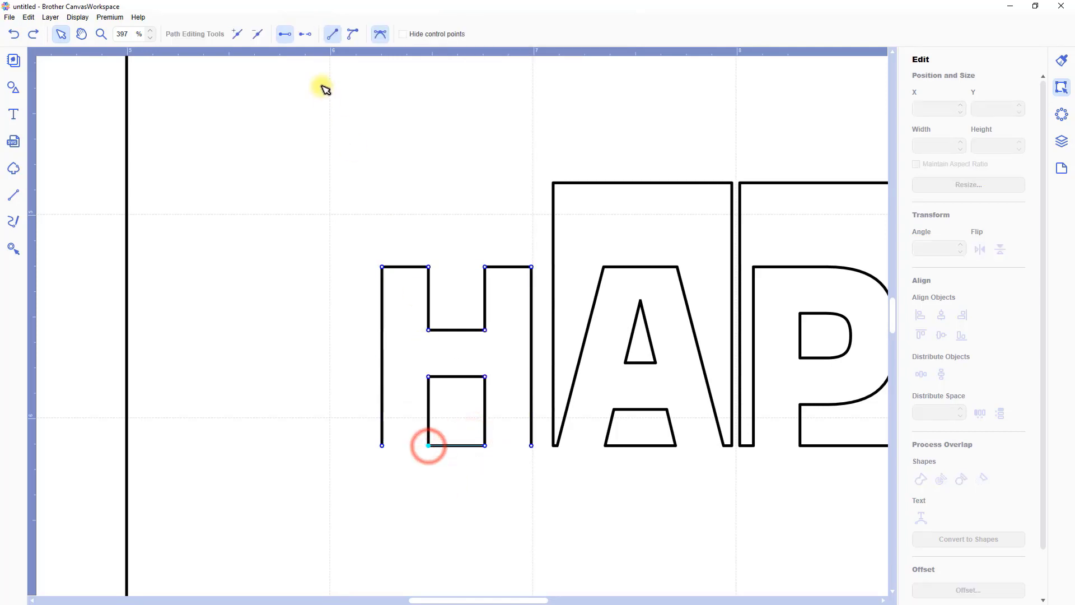
pyautogui.click(306, 40)
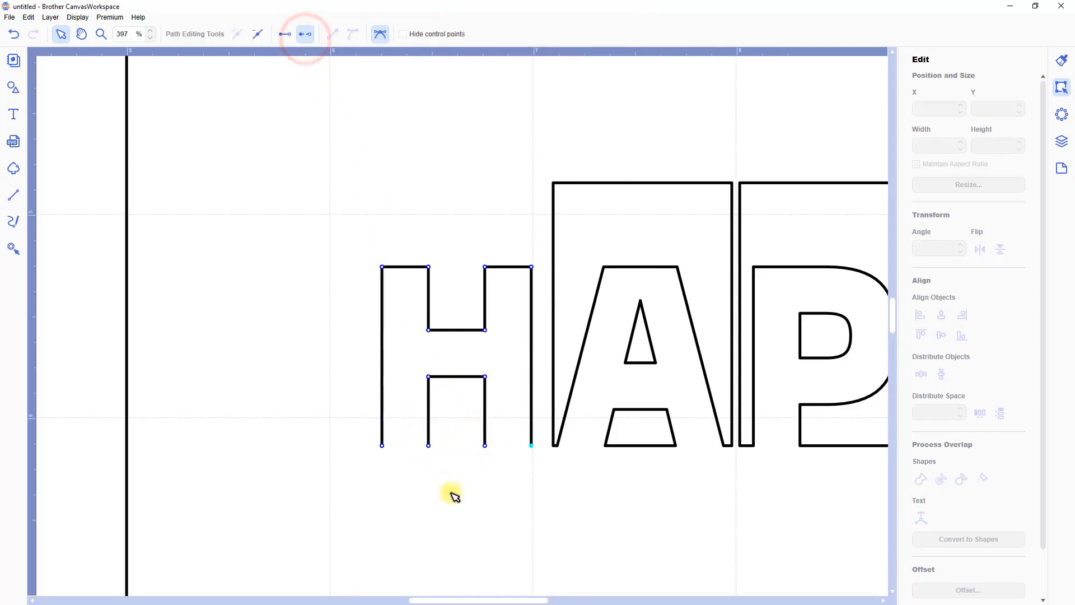
pyautogui.click(455, 497)
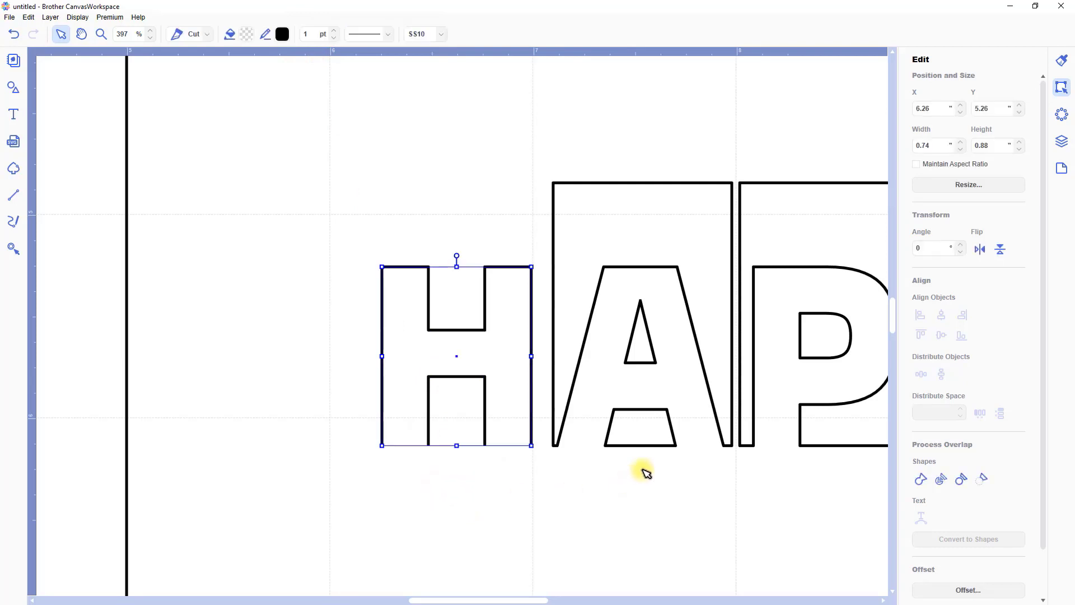
# - Open the A shape's path at its outer lower-right corner and delete the points of the rectangle around the letter
pyautogui.moveTo(644, 471); pyautogui.dragTo(415, 473)
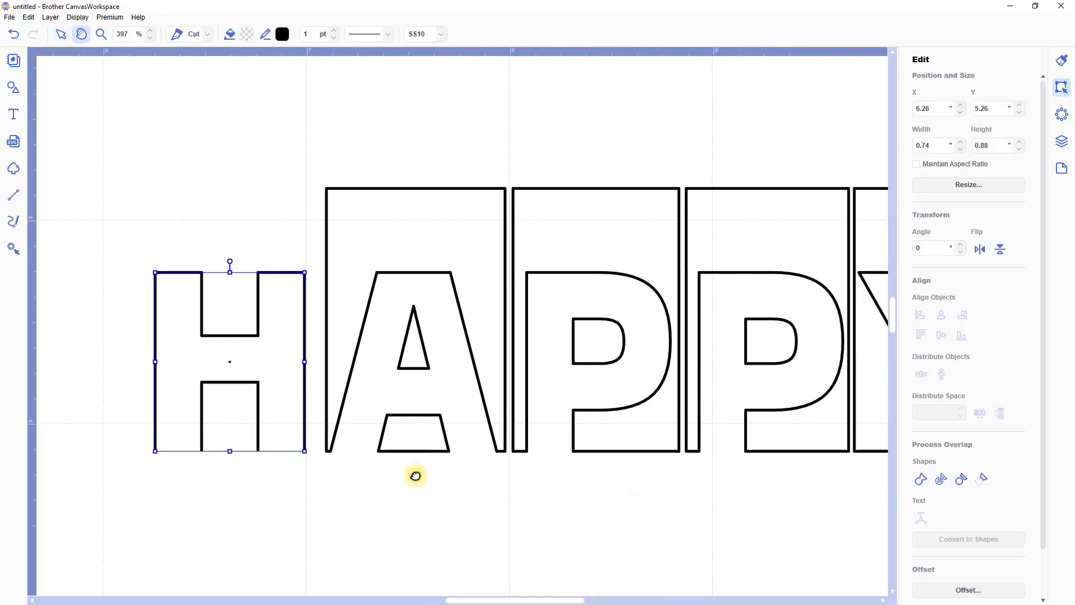
pyautogui.click(424, 258)
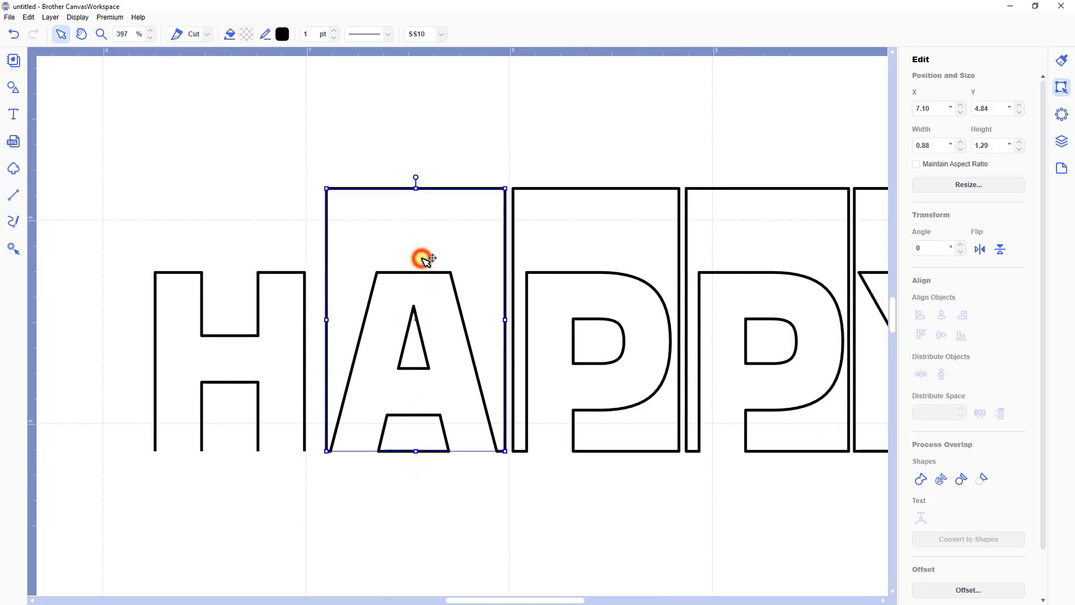
pyautogui.doubleClick(425, 259)
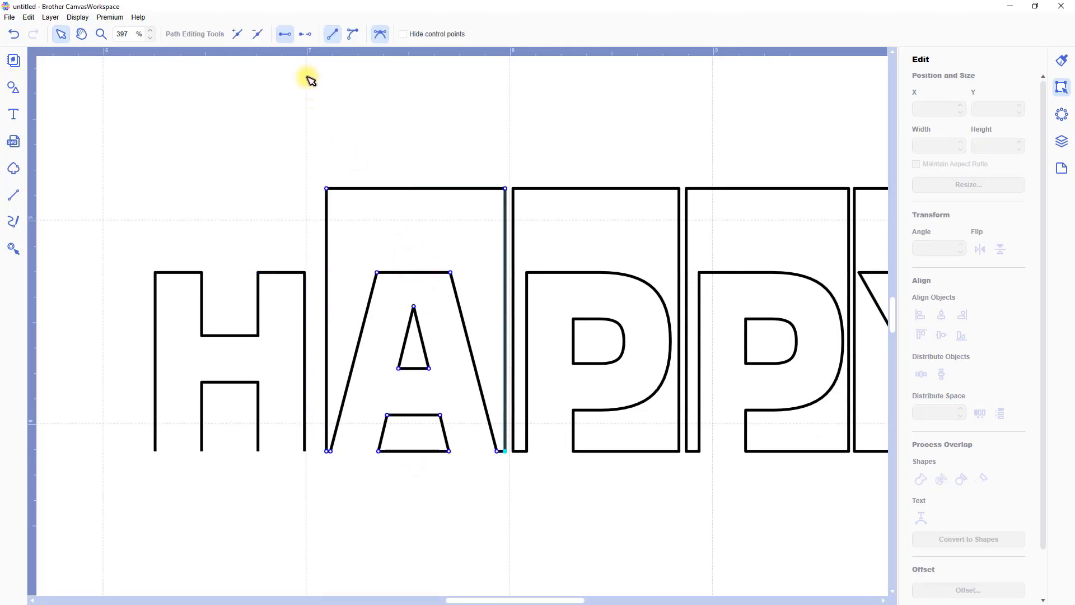
pyautogui.click(307, 35)
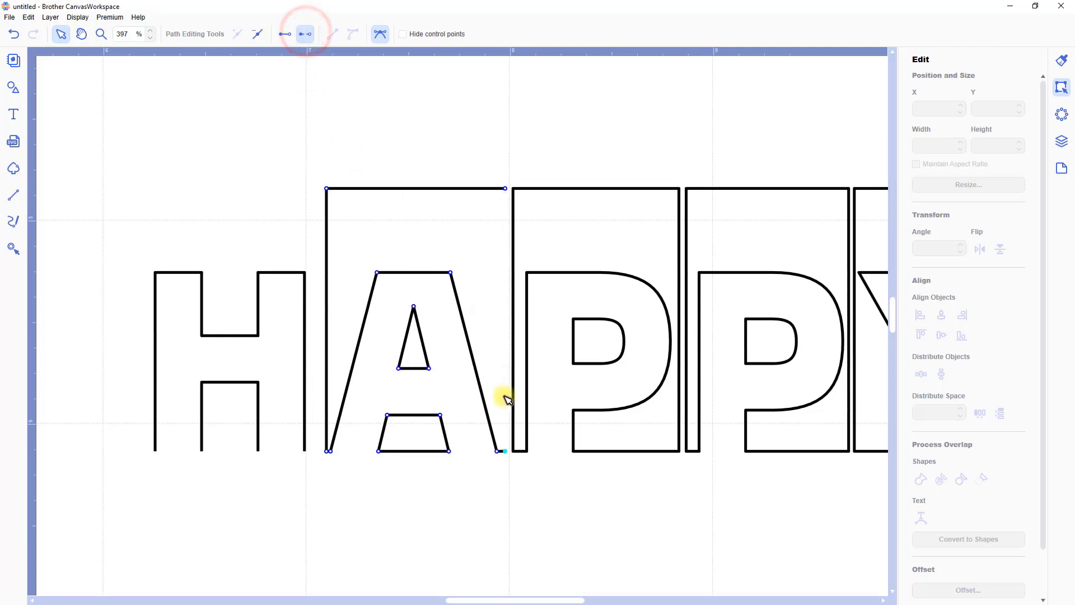
pyautogui.moveTo(511, 431); pyautogui.dragTo(502, 179)
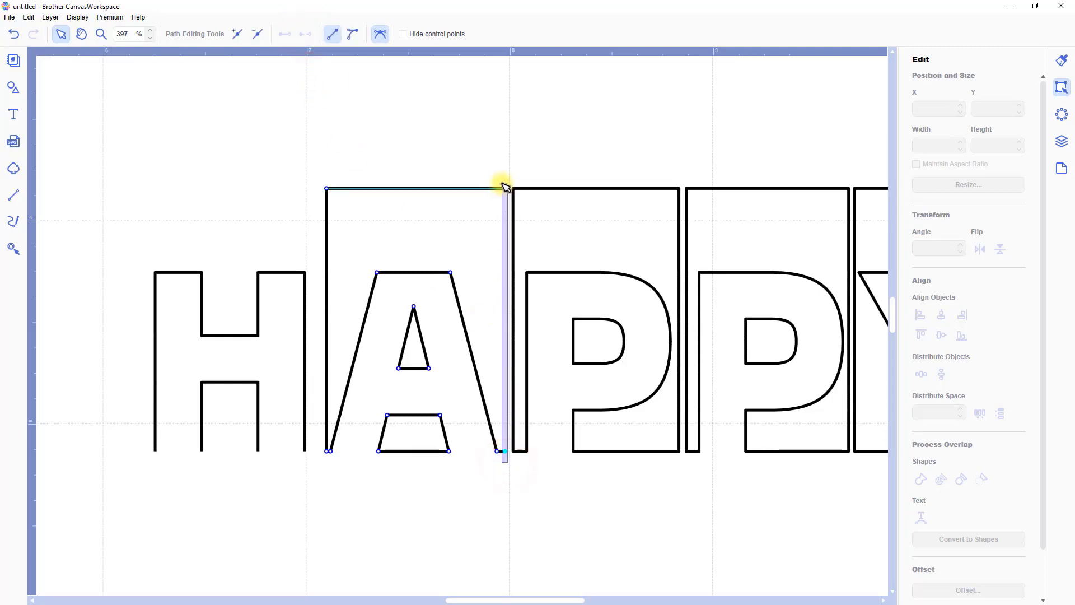
pyautogui.moveTo(325, 219); pyautogui.dragTo(330, 475)
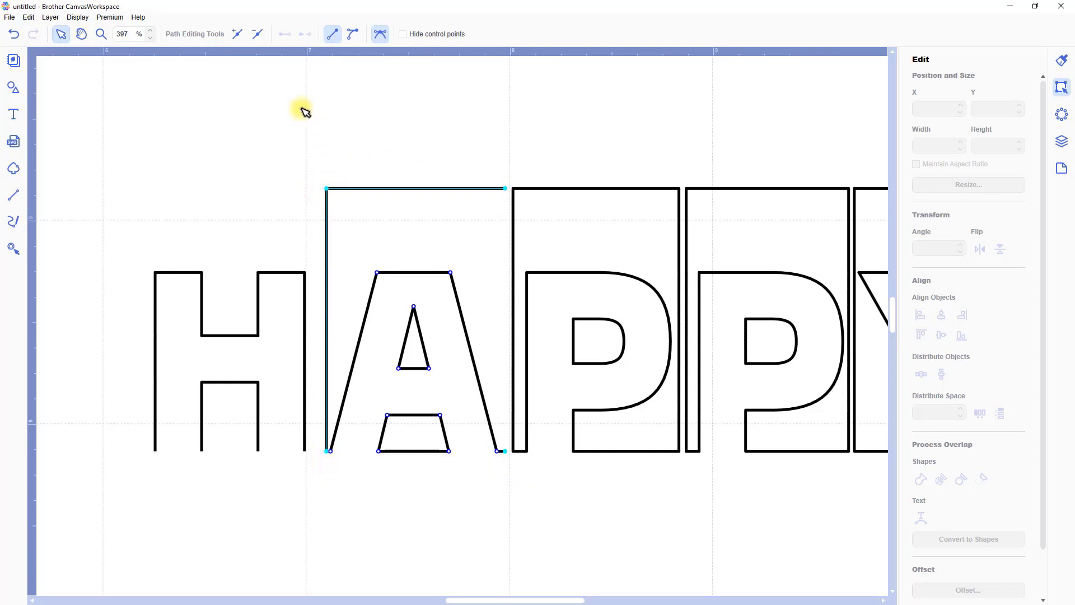
pyautogui.click(255, 37)
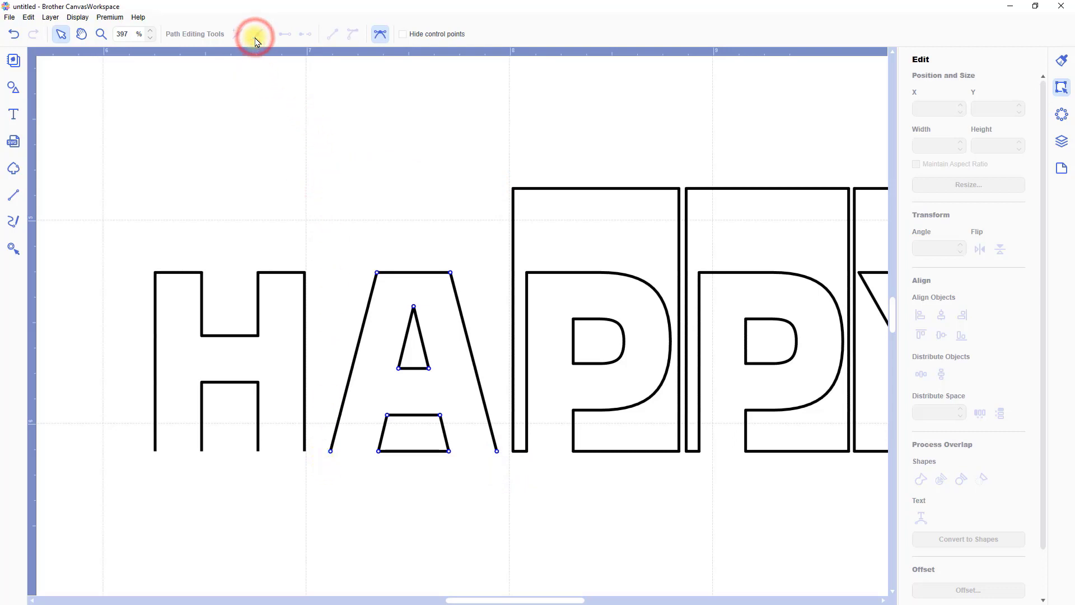
# - Open the A's lower inner trapezoid at its lower-left point to remove its bottom edge
pyautogui.click(379, 451)
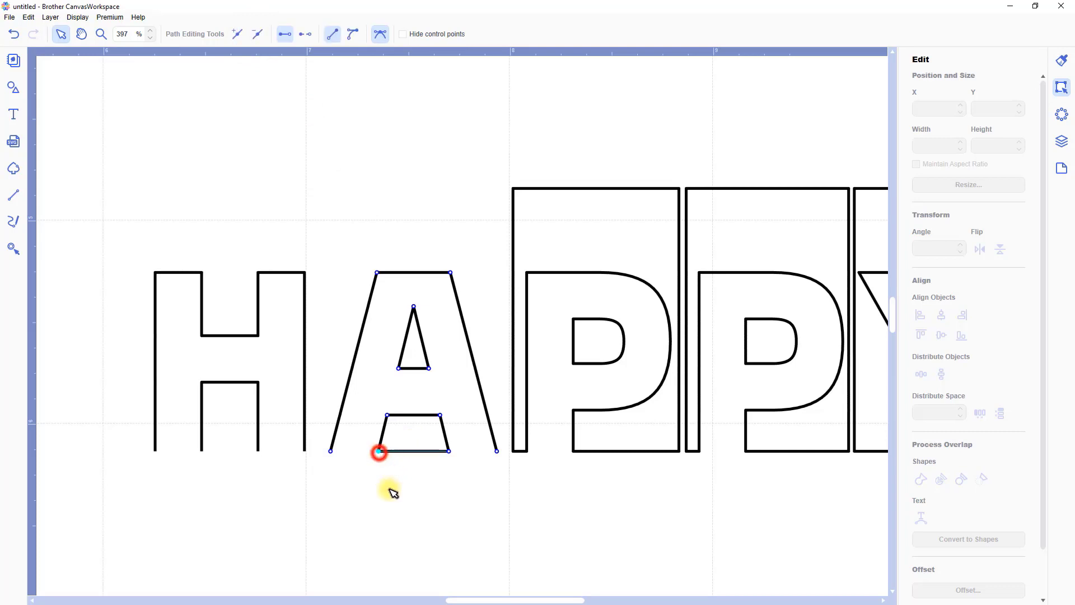
pyautogui.click(306, 35)
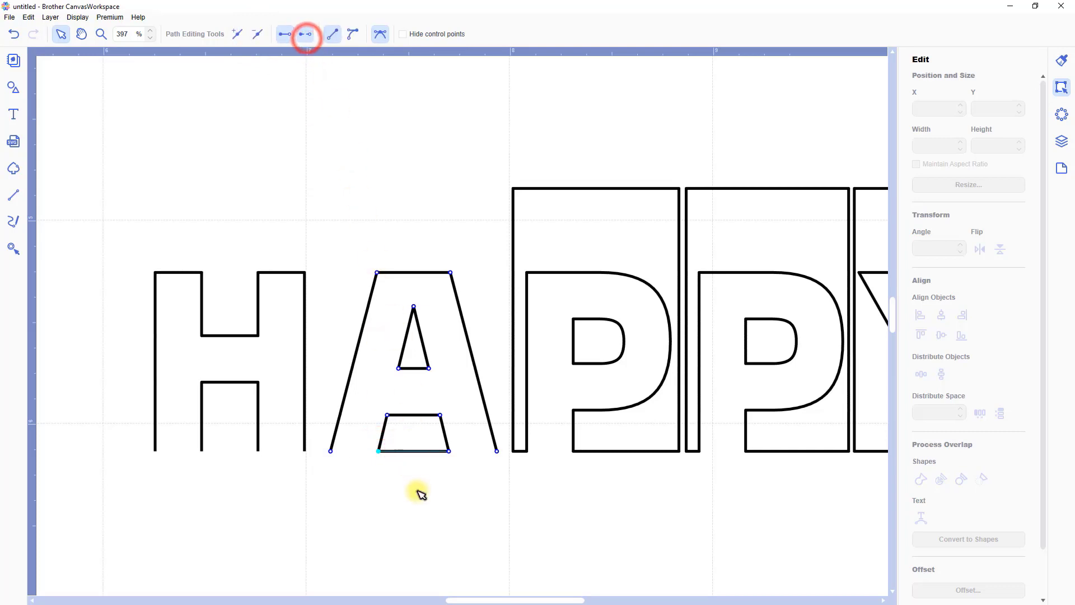
pyautogui.click(469, 491)
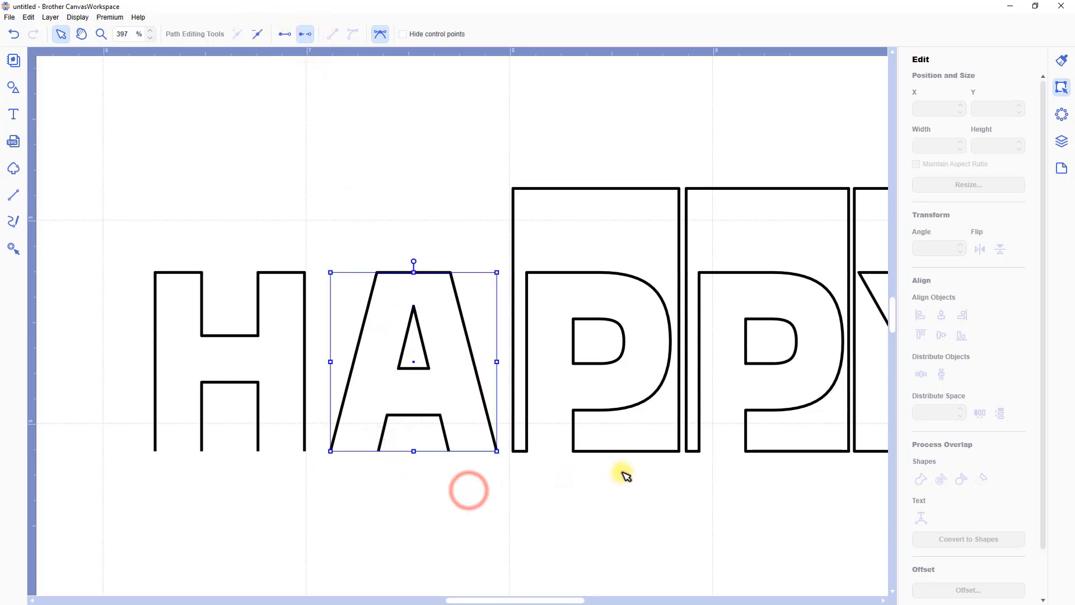
# - Open the first P shape's path at its outer lower-right corner and delete the points of the rectangle around the letter
pyautogui.moveTo(628, 475); pyautogui.dragTo(368, 482)
pyautogui.click(358, 273)
pyautogui.doubleClick(356, 273)
pyautogui.click(307, 34)
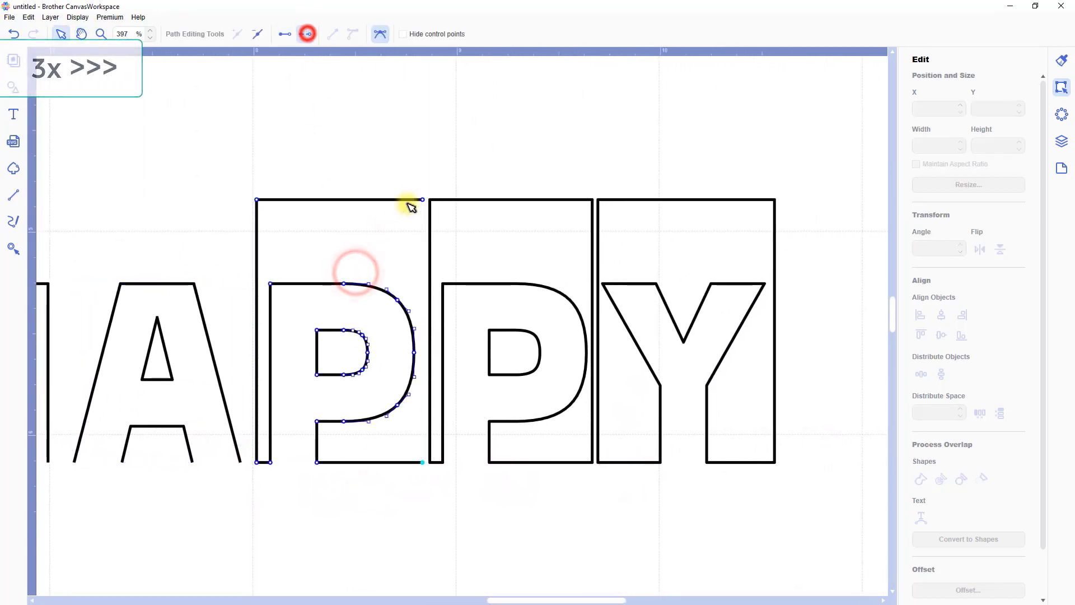
pyautogui.moveTo(419, 192); pyautogui.dragTo(425, 475)
pyautogui.moveTo(247, 185); pyautogui.dragTo(268, 486)
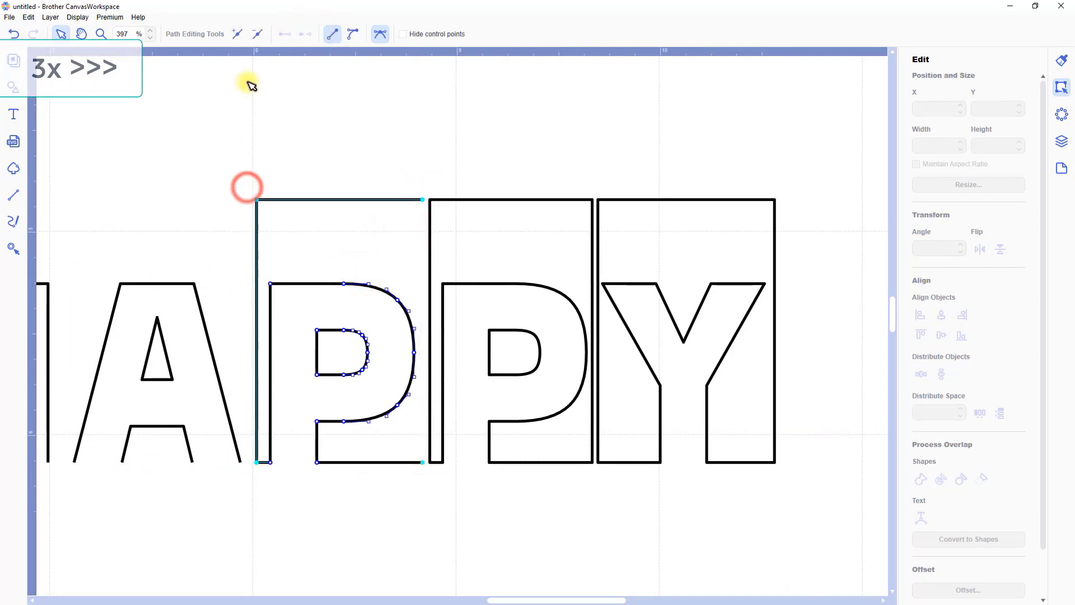
pyautogui.click(257, 33)
pyautogui.click(371, 150)
# - Open the second P shape's path at its outer lower-right corner and delete the points of the surrounding rectangle
pyautogui.click(473, 213)
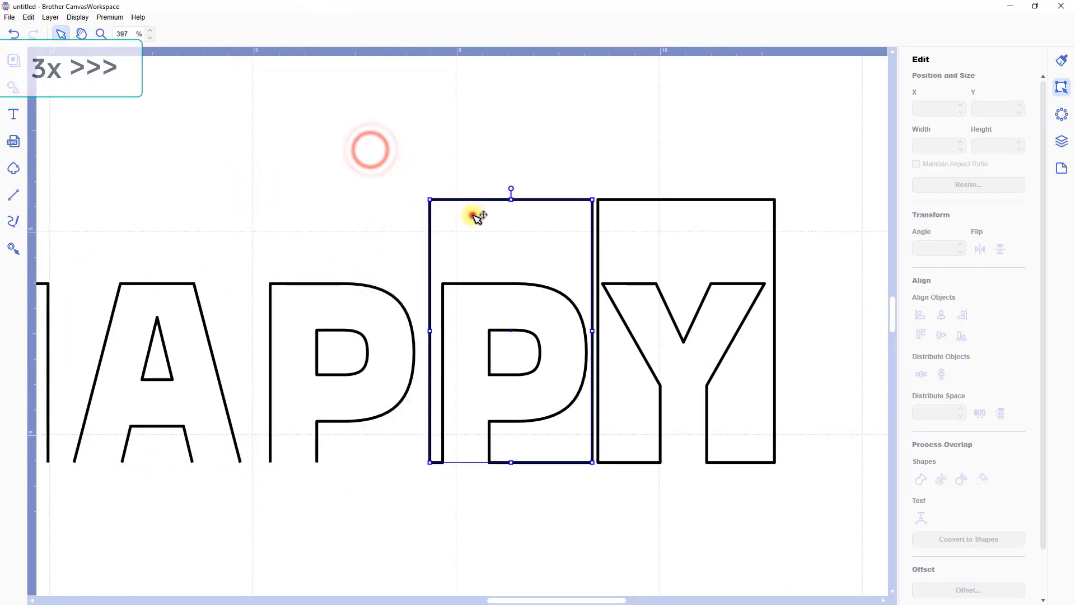
pyautogui.doubleClick(473, 215)
pyautogui.click(308, 34)
pyautogui.moveTo(588, 187); pyautogui.dragTo(595, 476)
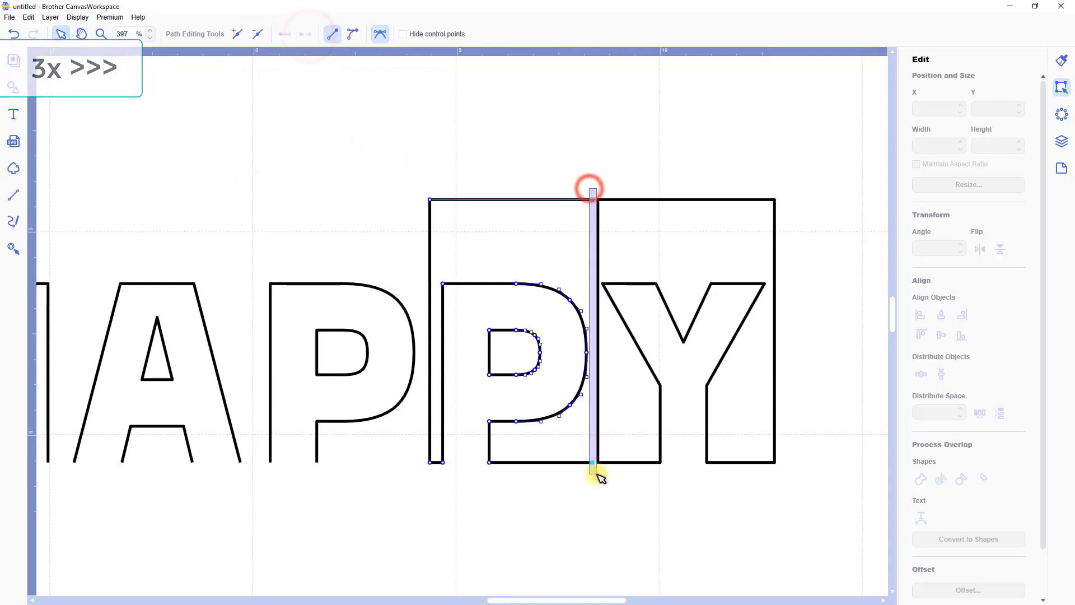
pyautogui.moveTo(421, 184); pyautogui.dragTo(439, 483)
pyautogui.click(257, 33)
# - Open the Y shape's path at its outer lower-right corner and delete the points of the rectangle around the letter
pyautogui.press('space')
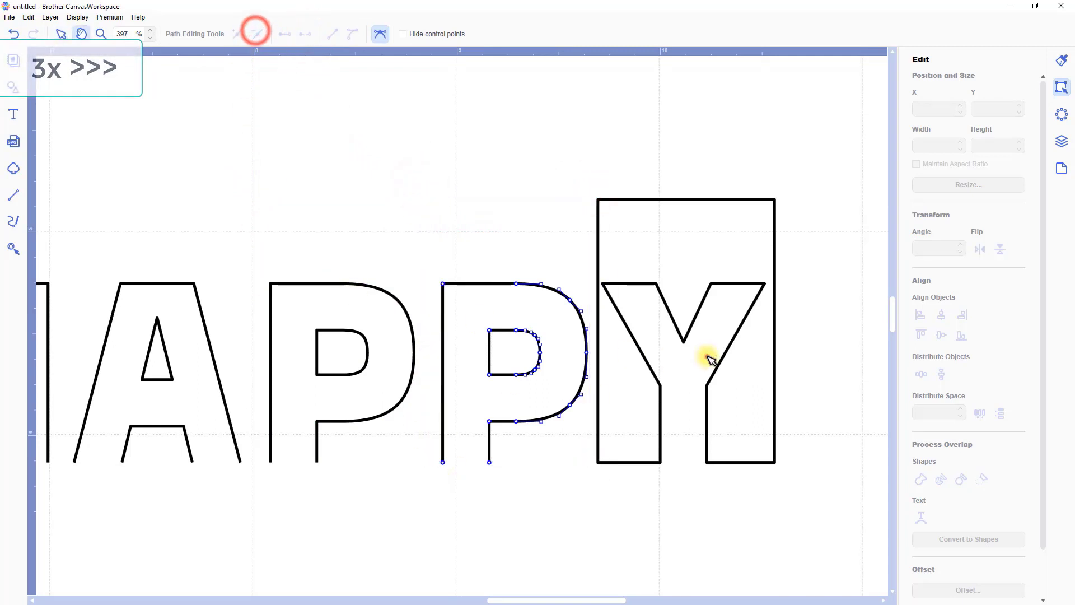
pyautogui.moveTo(708, 356); pyautogui.dragTo(514, 355)
pyautogui.click(515, 270)
pyautogui.doubleClick(515, 270)
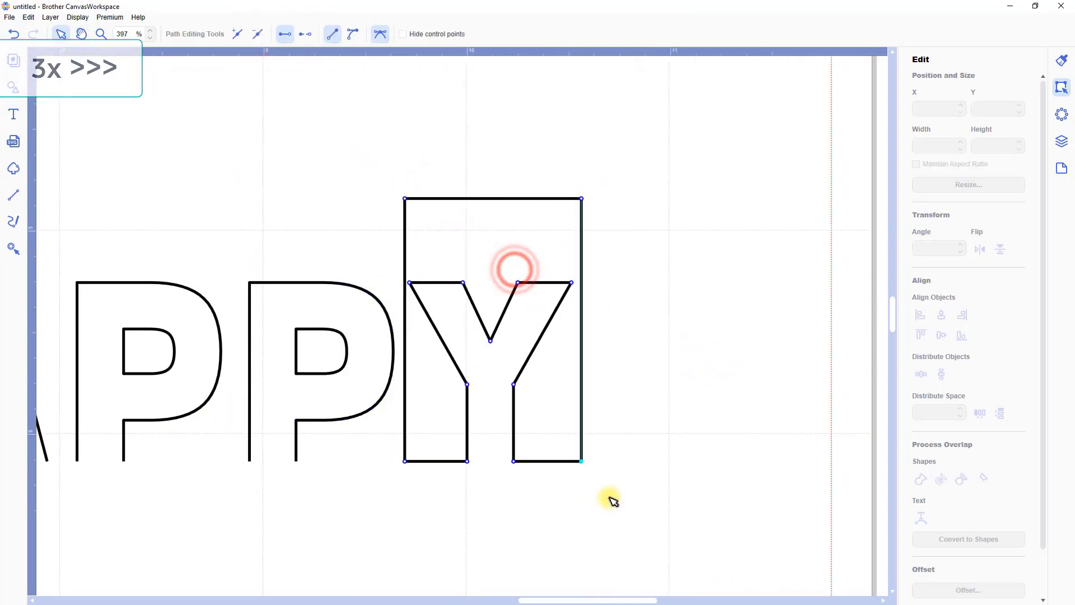
pyautogui.click(303, 34)
pyautogui.moveTo(616, 482); pyautogui.dragTo(581, 190)
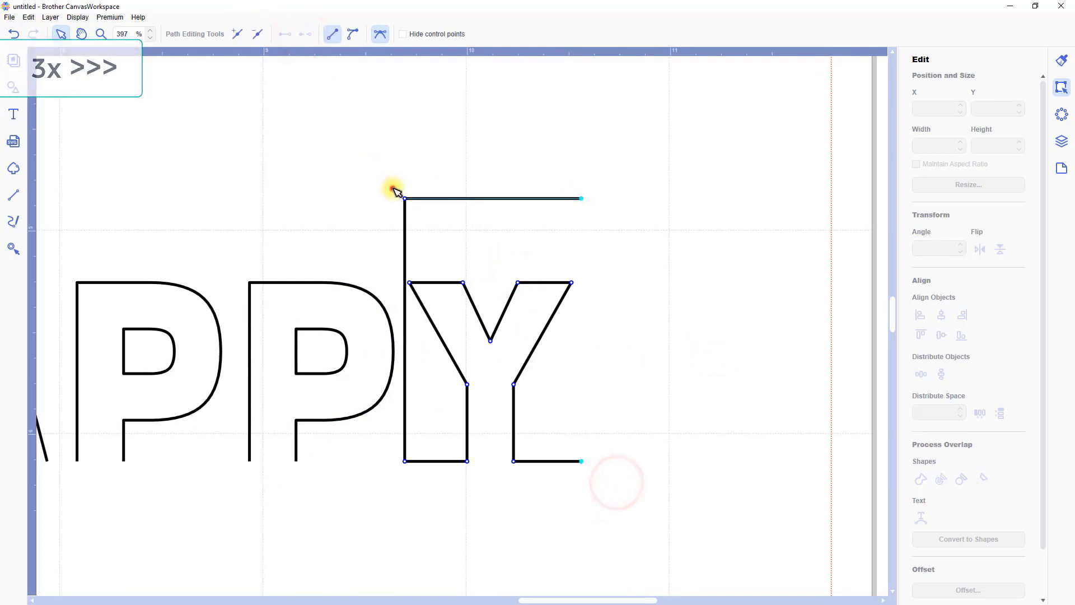
pyautogui.moveTo(394, 190); pyautogui.dragTo(408, 474)
pyautogui.click(258, 33)
pyautogui.click(407, 389)
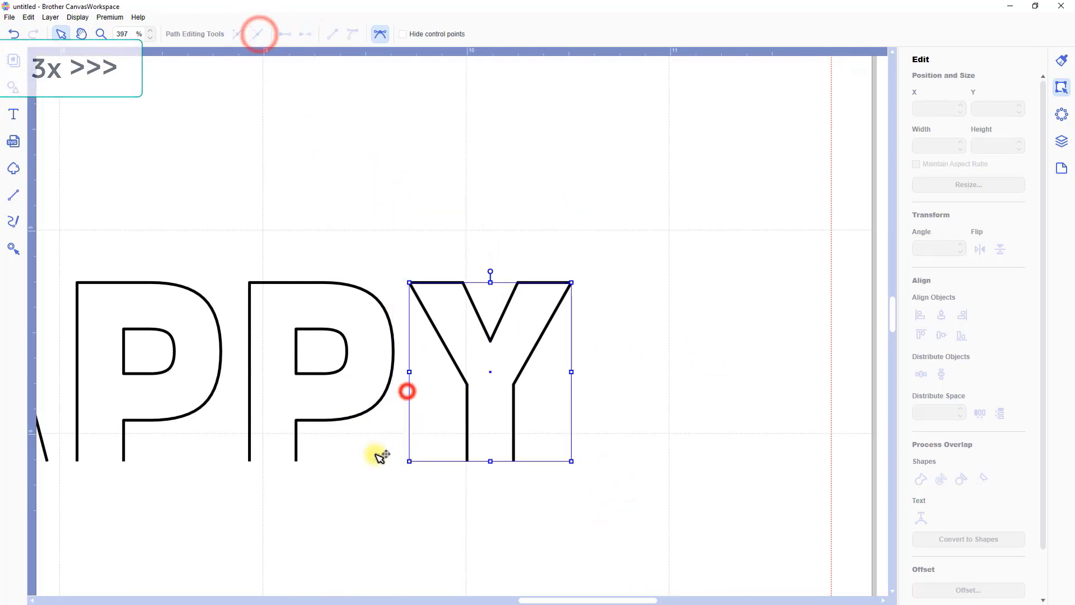
pyautogui.click(375, 452)
# - Select all five HAPPY letter outlines and group them
pyautogui.click(150, 38)
pyautogui.click(150, 38)
pyautogui.click(150, 37)
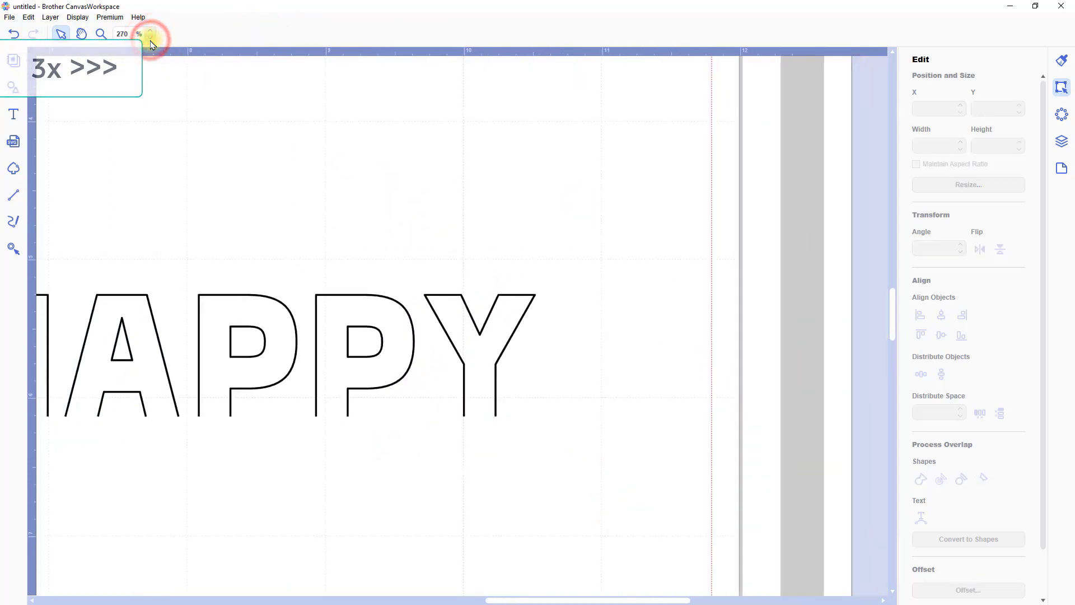
pyautogui.click(150, 37)
pyautogui.moveTo(73, 288); pyautogui.dragTo(524, 422)
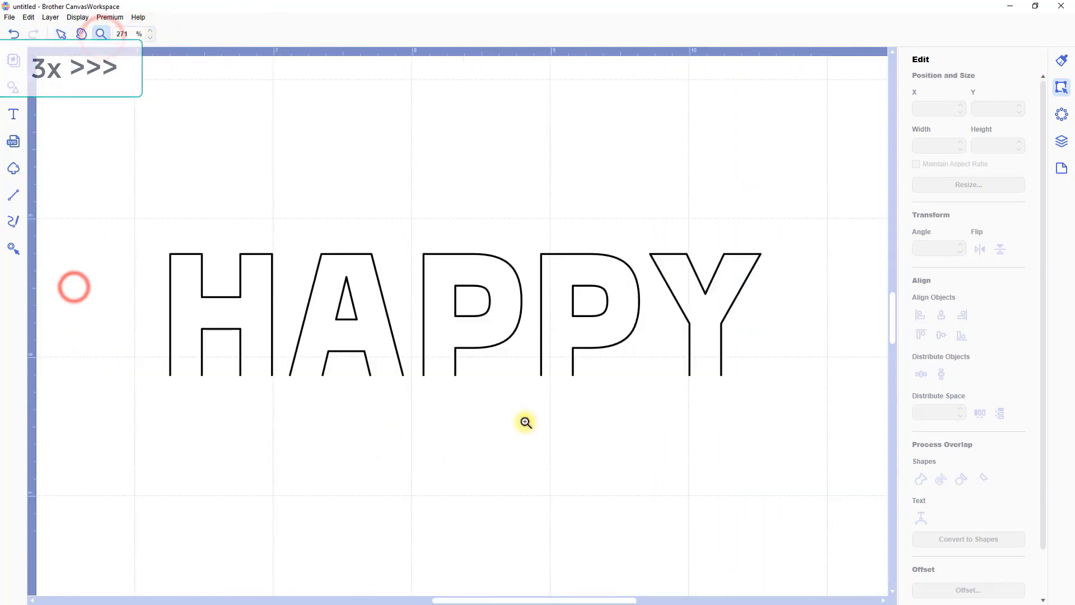
pyautogui.click(62, 34)
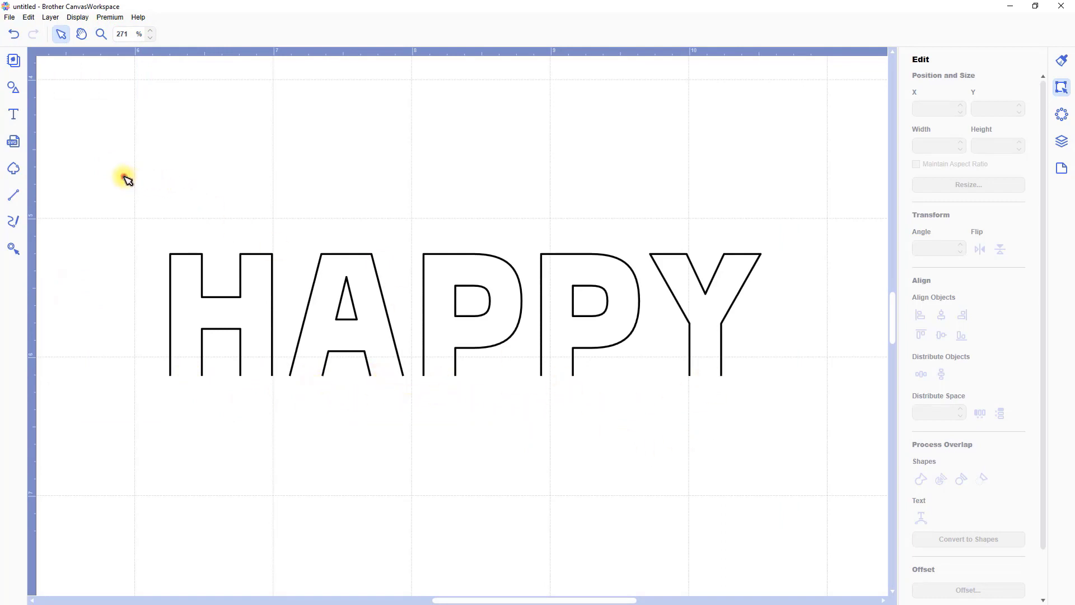
pyautogui.moveTo(124, 177); pyautogui.dragTo(763, 404)
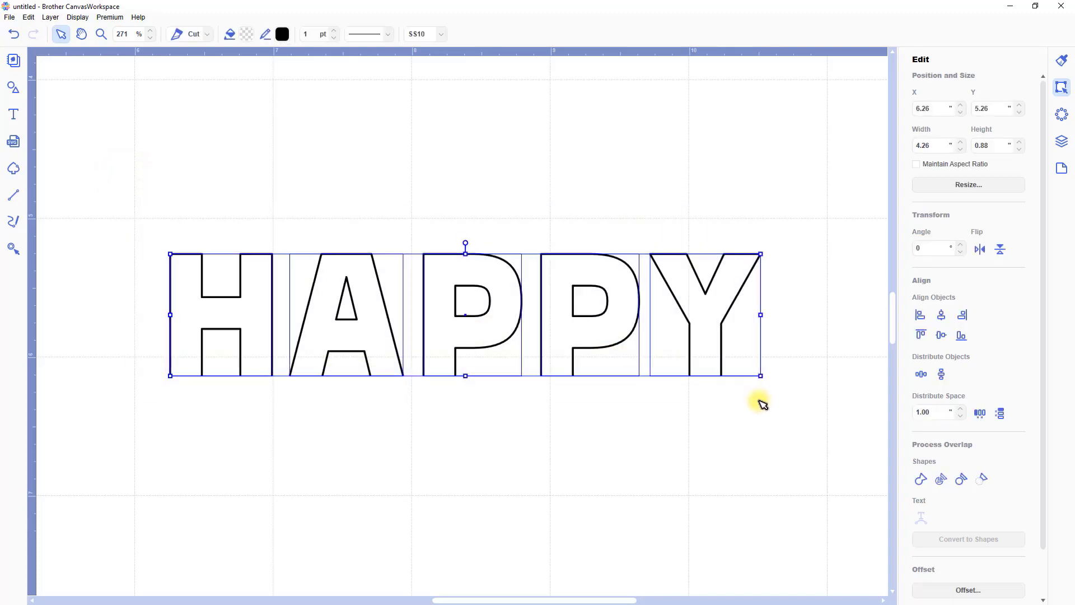
pyautogui.rightClick(688, 280)
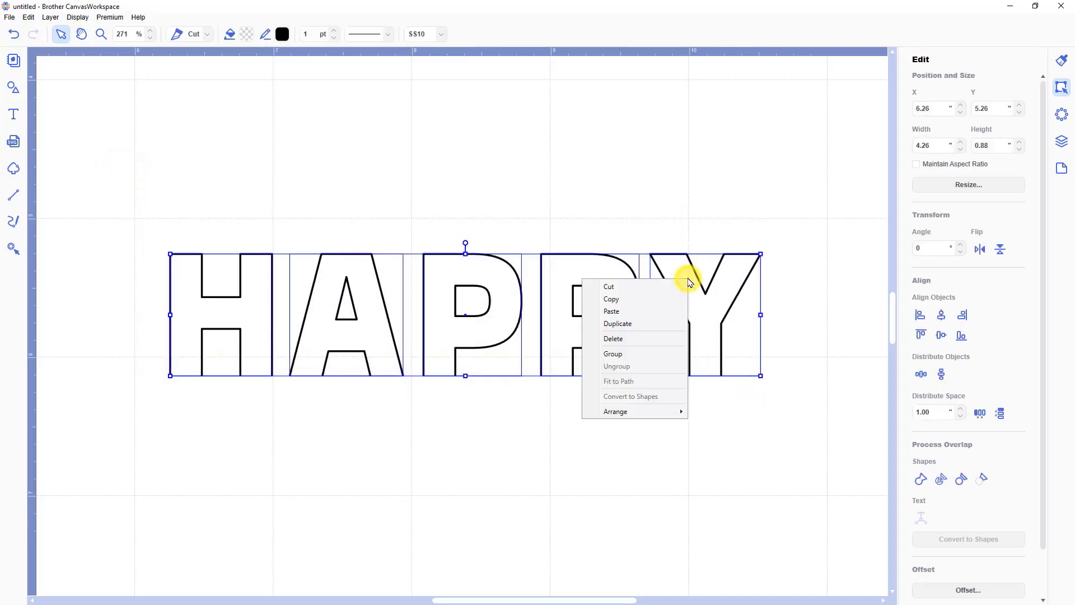
pyautogui.click(620, 356)
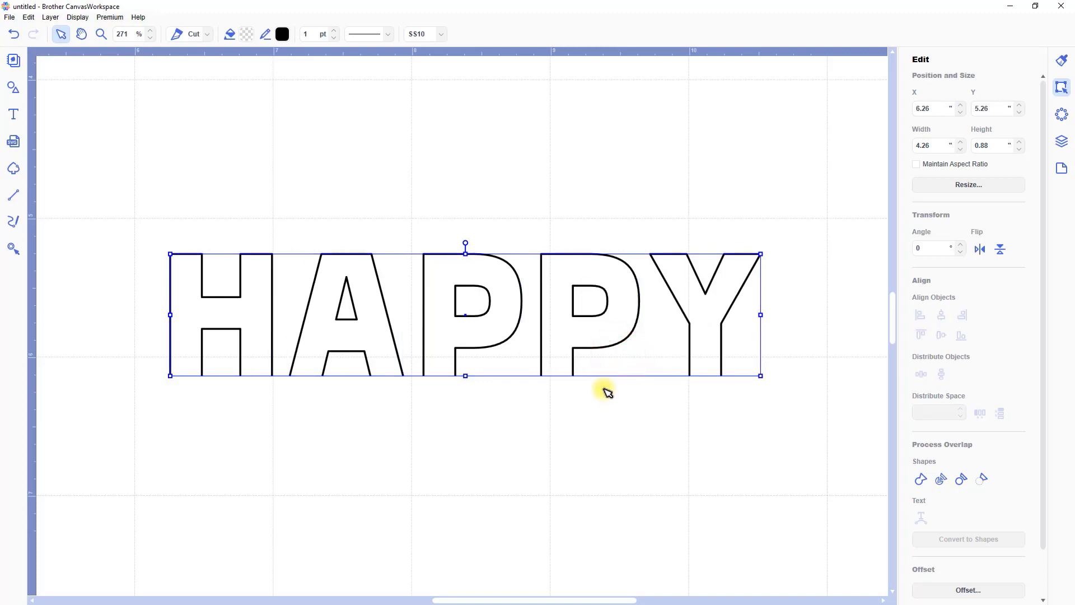
# - Move the HAPPY group onto the card base so the open bottoms of the letters rest on the dashed fold line
pyautogui.click(82, 20)
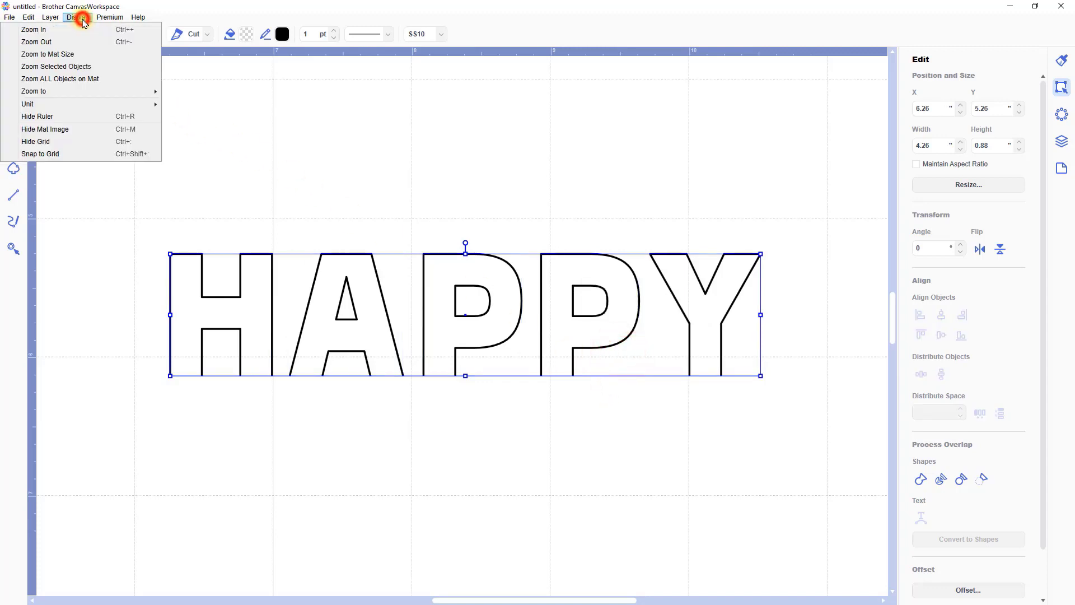
pyautogui.click(79, 54)
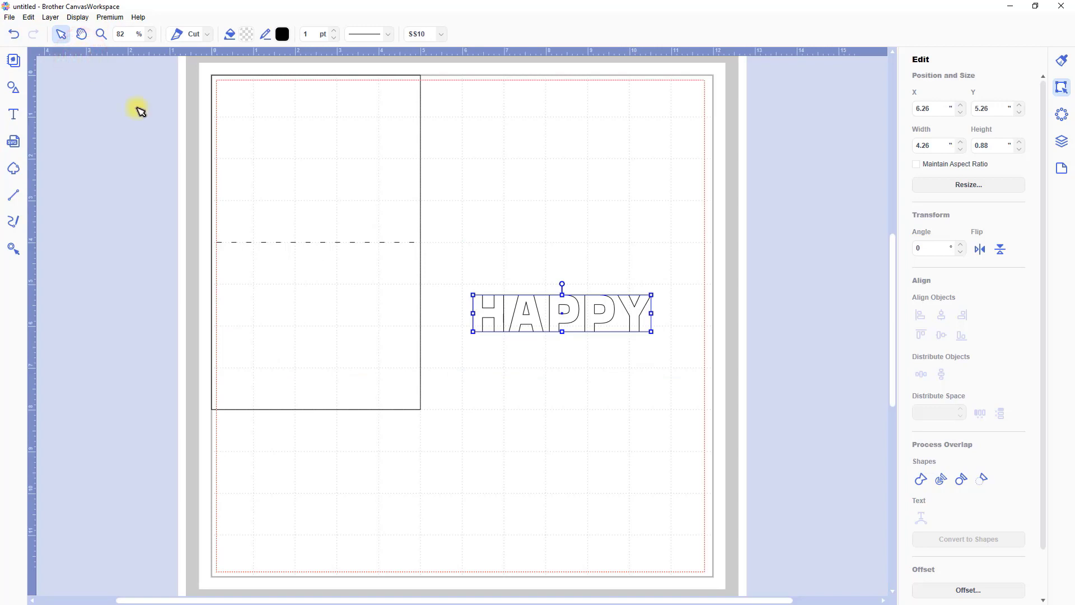
pyautogui.moveTo(580, 314); pyautogui.dragTo(339, 226)
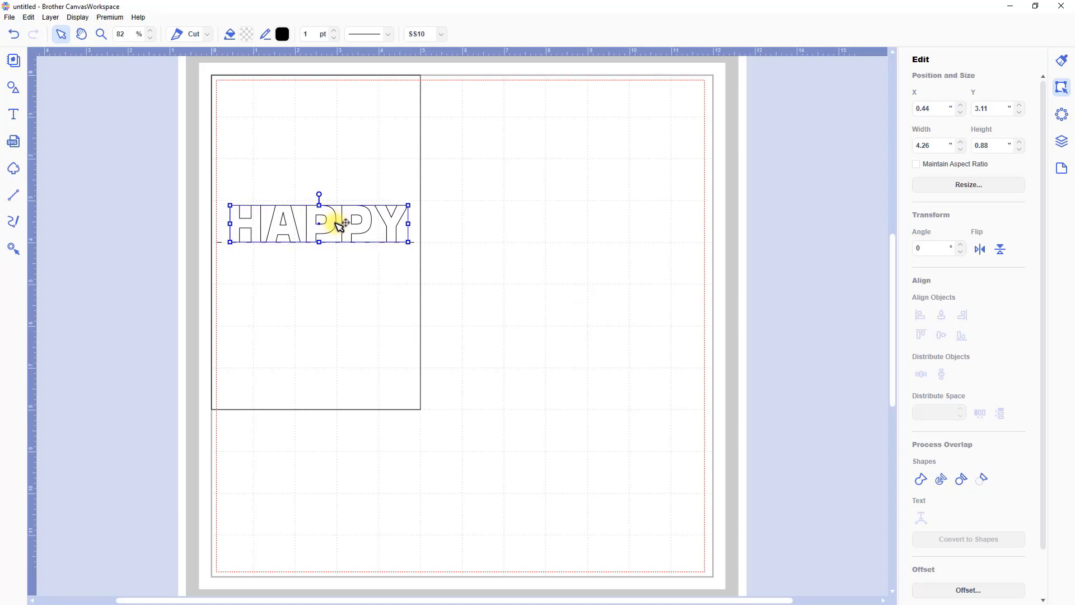
# - Align the HAPPY group, the fold line and the card base to their common horizontal center
pyautogui.moveTo(193, 164); pyautogui.dragTo(435, 278)
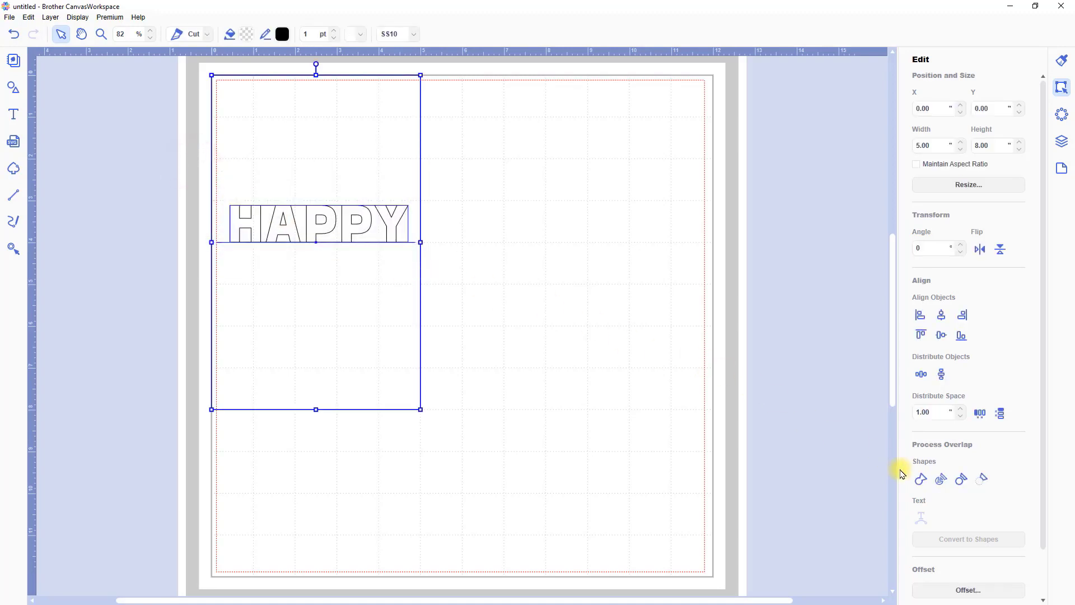
pyautogui.click(941, 315)
pyautogui.click(526, 210)
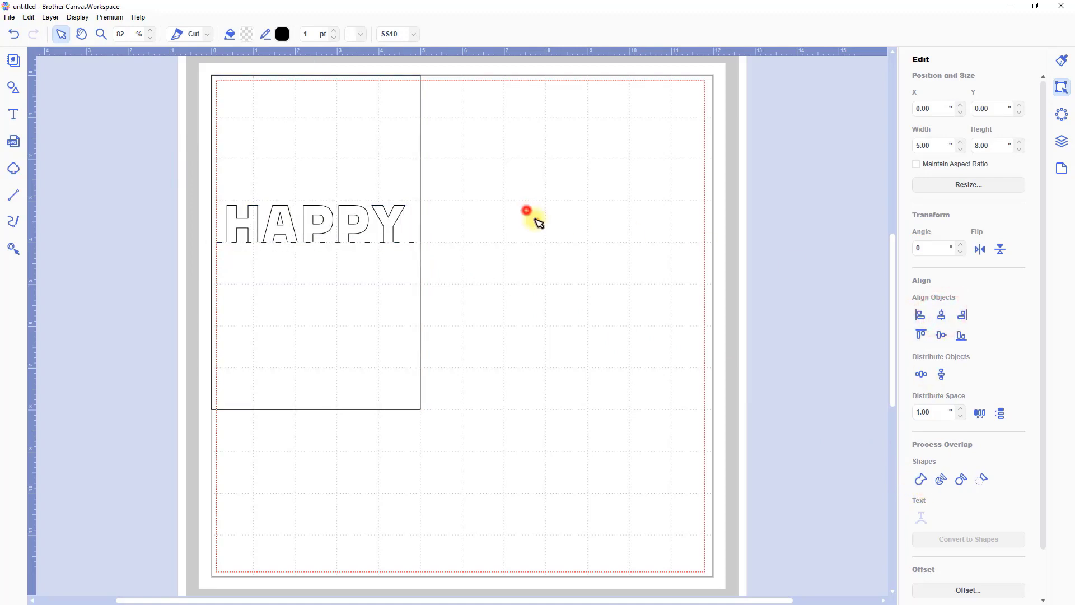
# - Change the fold line's dash pattern to a solid line and lock its layer
pyautogui.click(101, 33)
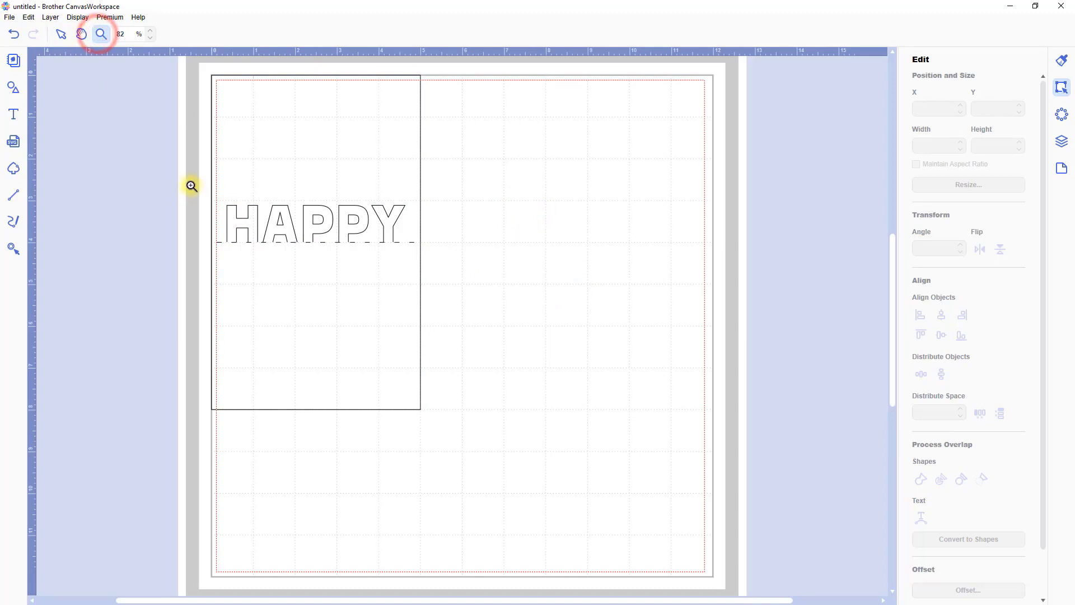
pyautogui.moveTo(191, 186); pyautogui.dragTo(429, 253)
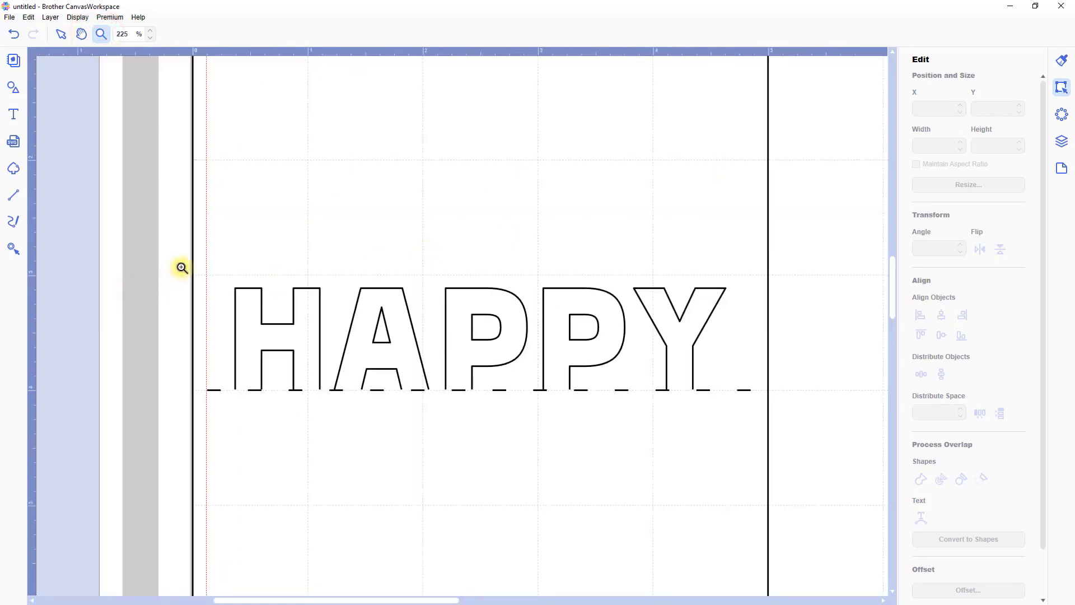
pyautogui.moveTo(182, 268); pyautogui.dragTo(779, 415)
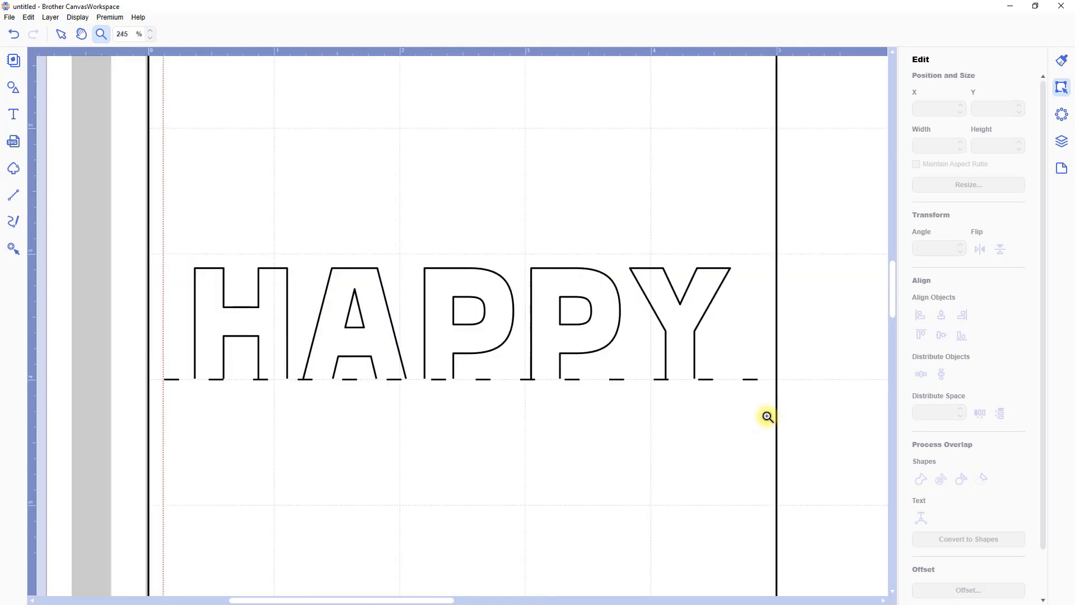
pyautogui.click(1060, 145)
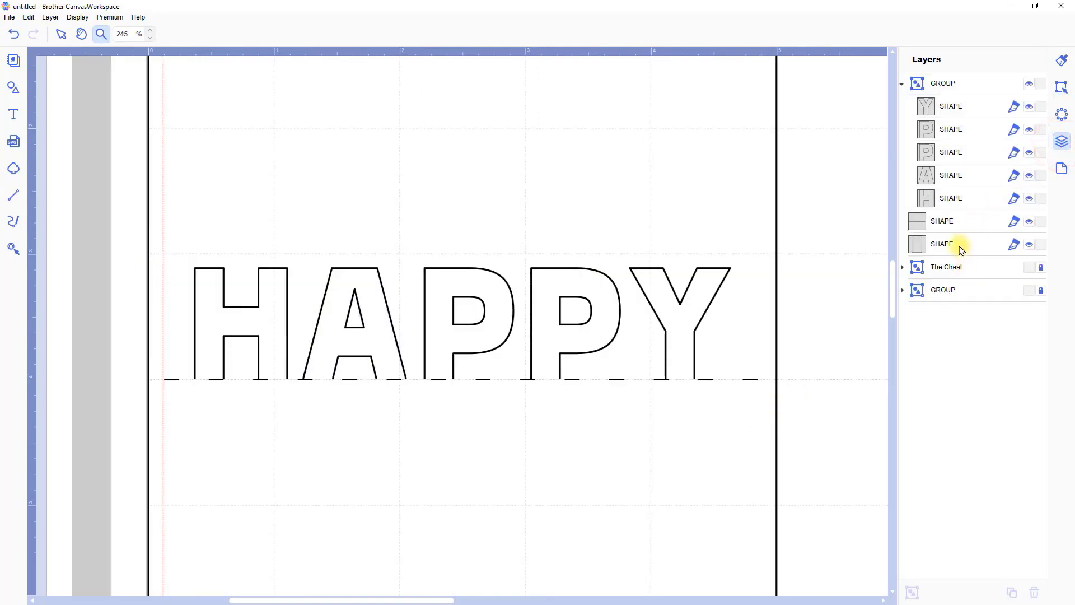
pyautogui.click(966, 225)
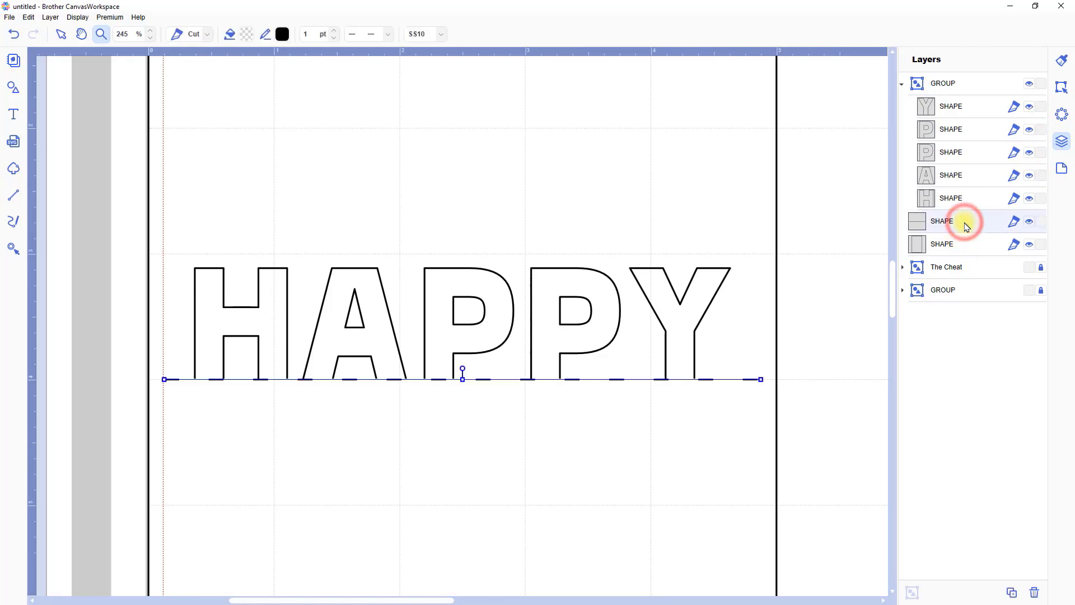
pyautogui.click(1061, 62)
pyautogui.click(1019, 223)
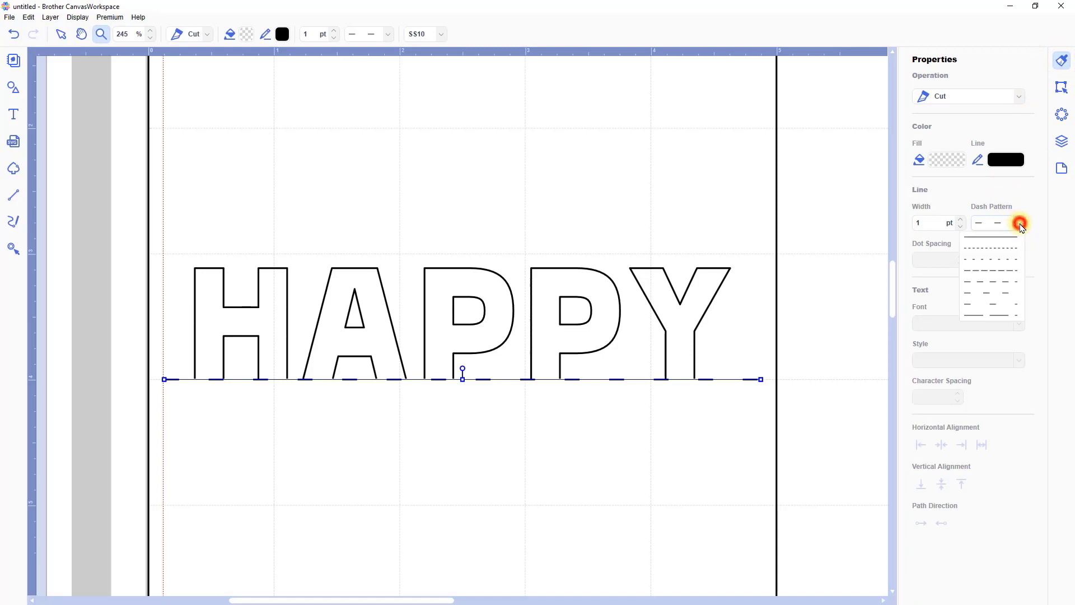
pyautogui.click(1015, 237)
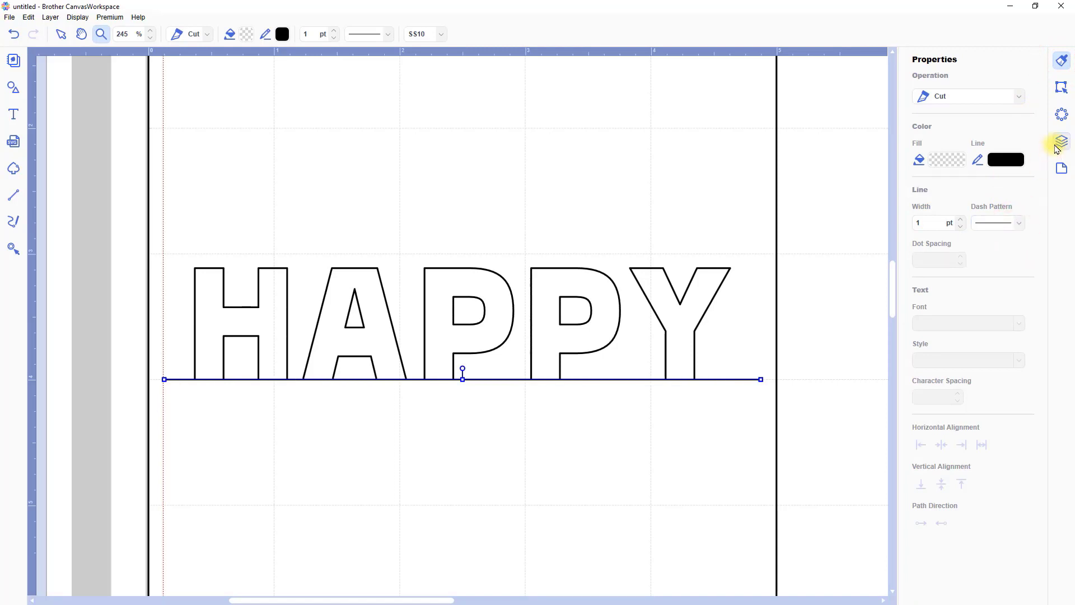
pyautogui.click(1058, 144)
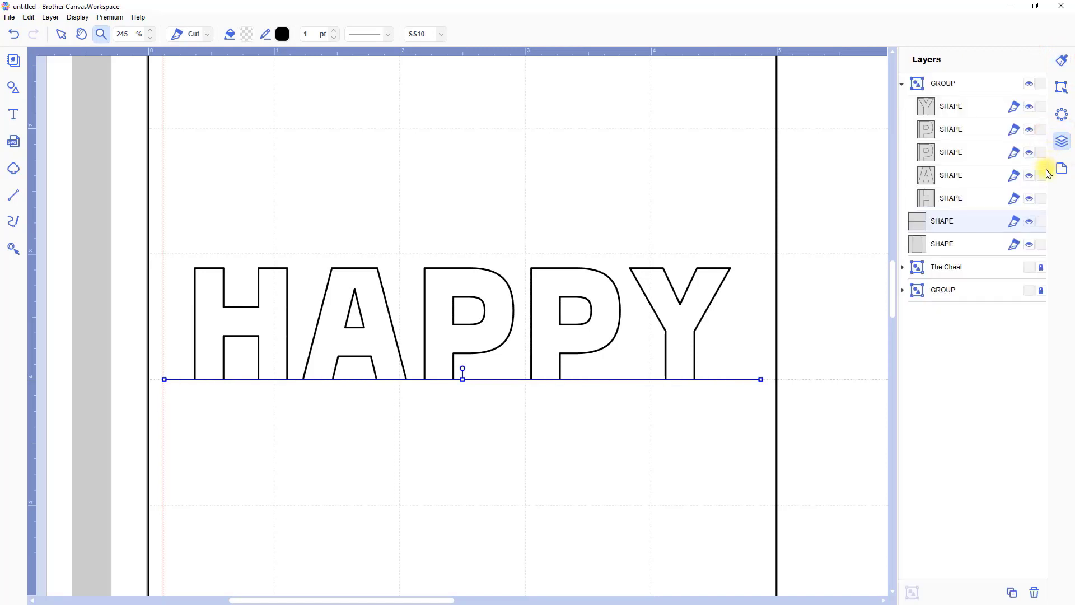
pyautogui.click(1042, 222)
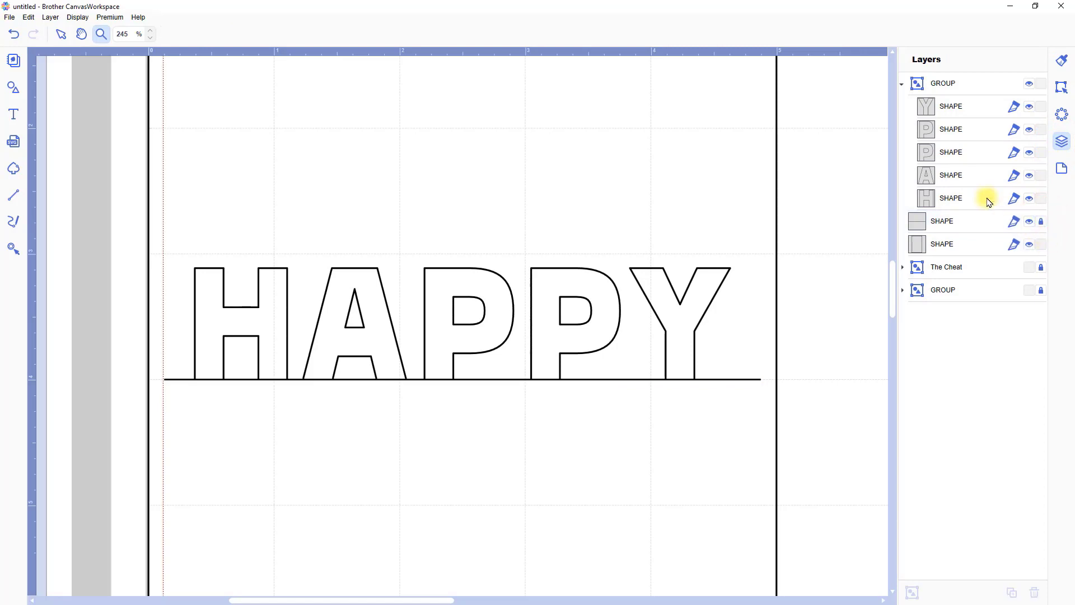
# - Draw a short straight line over the fold line from its left end to just before the H's left edge
pyautogui.click(17, 197)
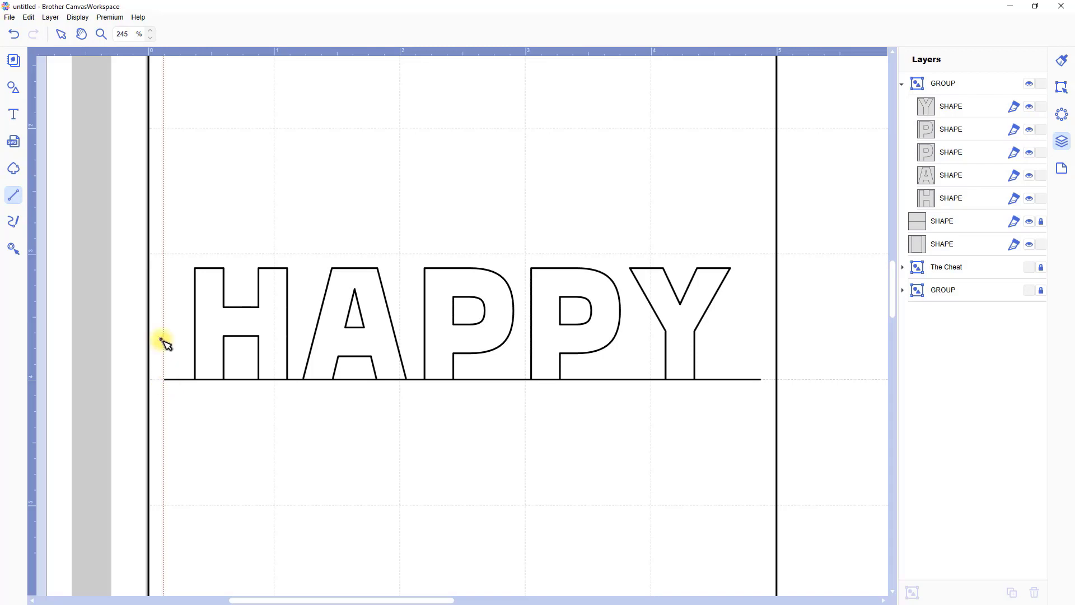
pyautogui.click(101, 37)
pyautogui.moveTo(160, 367); pyautogui.dragTo(208, 391)
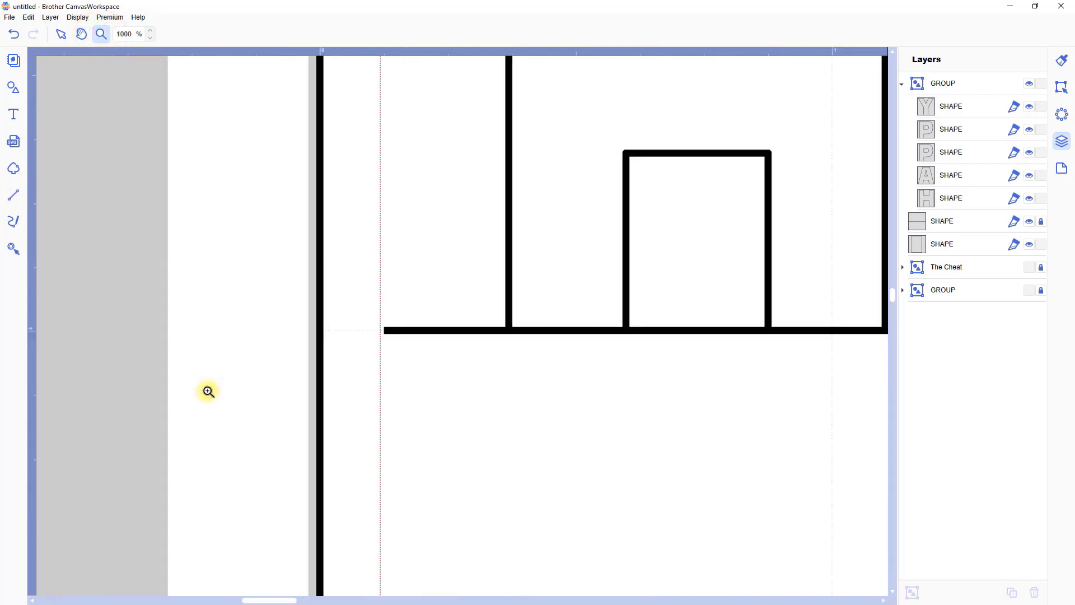
pyautogui.click(16, 197)
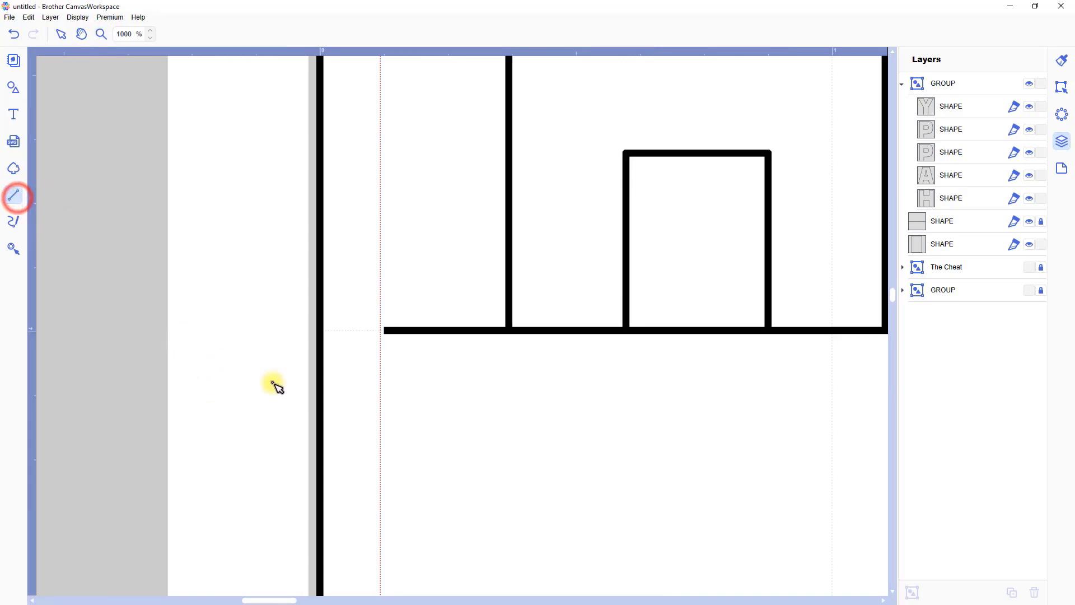
pyautogui.click(385, 331)
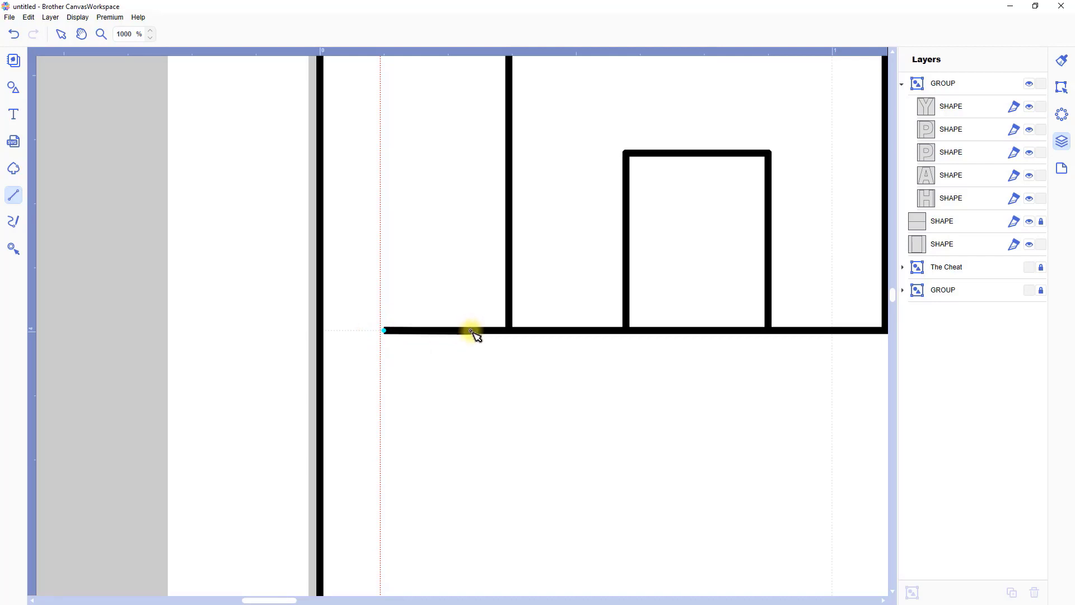
pyautogui.click(472, 332)
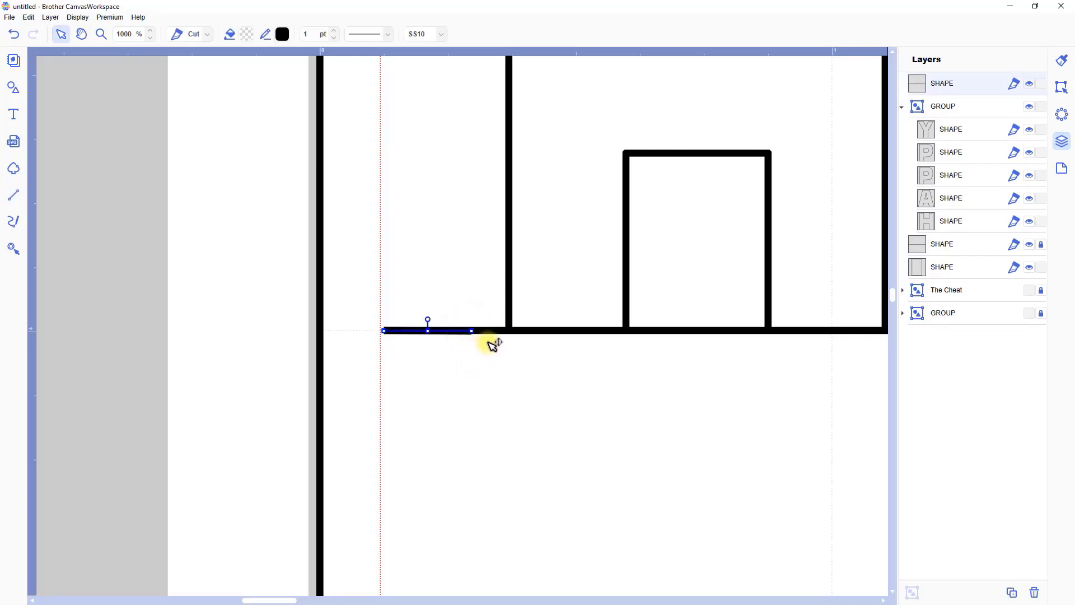
# - Draw a straight line over the fold line from just right of the first P's stem to just before the second P
pyautogui.moveTo(561, 347); pyautogui.dragTo(158, 358)
pyautogui.moveTo(567, 359); pyautogui.dragTo(523, 360)
pyautogui.moveTo(621, 360); pyautogui.dragTo(459, 361)
pyautogui.moveTo(586, 358); pyautogui.dragTo(437, 356)
pyautogui.moveTo(531, 353); pyautogui.dragTo(409, 351)
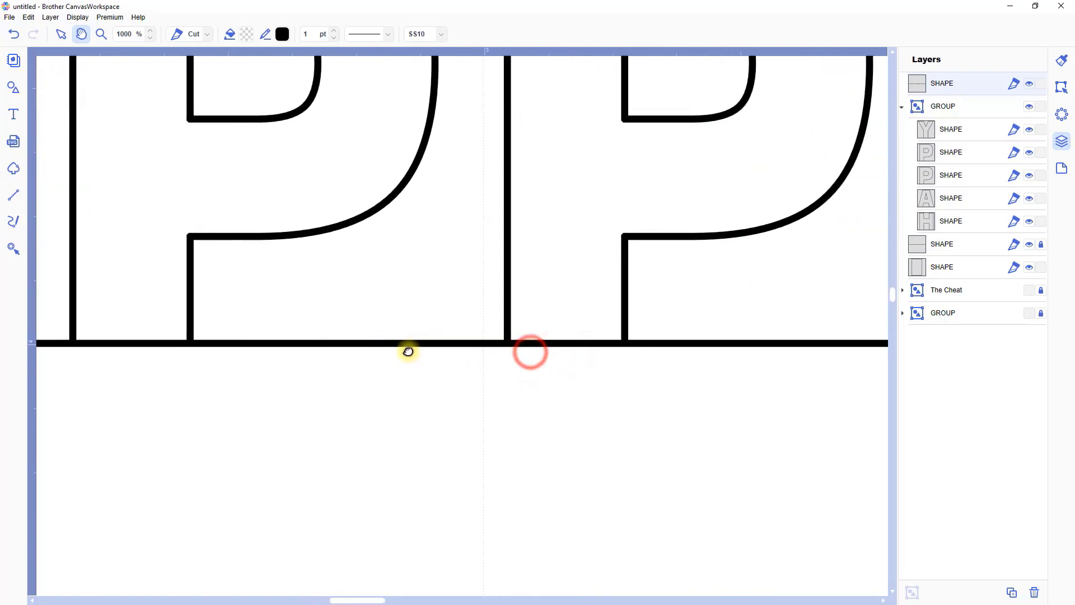
pyautogui.press('space')
pyautogui.click(21, 197)
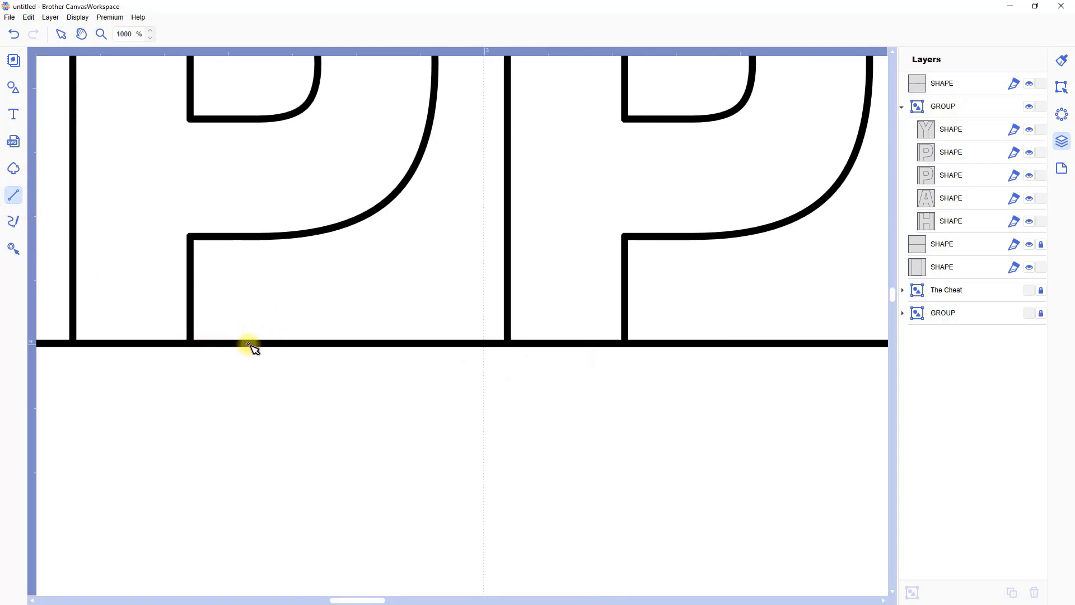
pyautogui.click(249, 344)
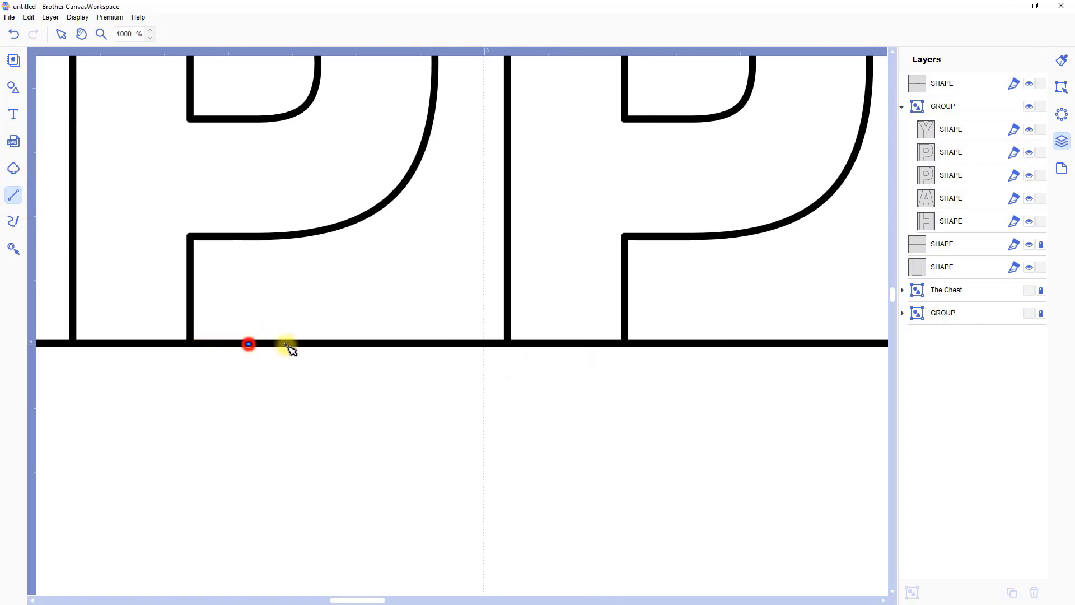
pyautogui.click(464, 345)
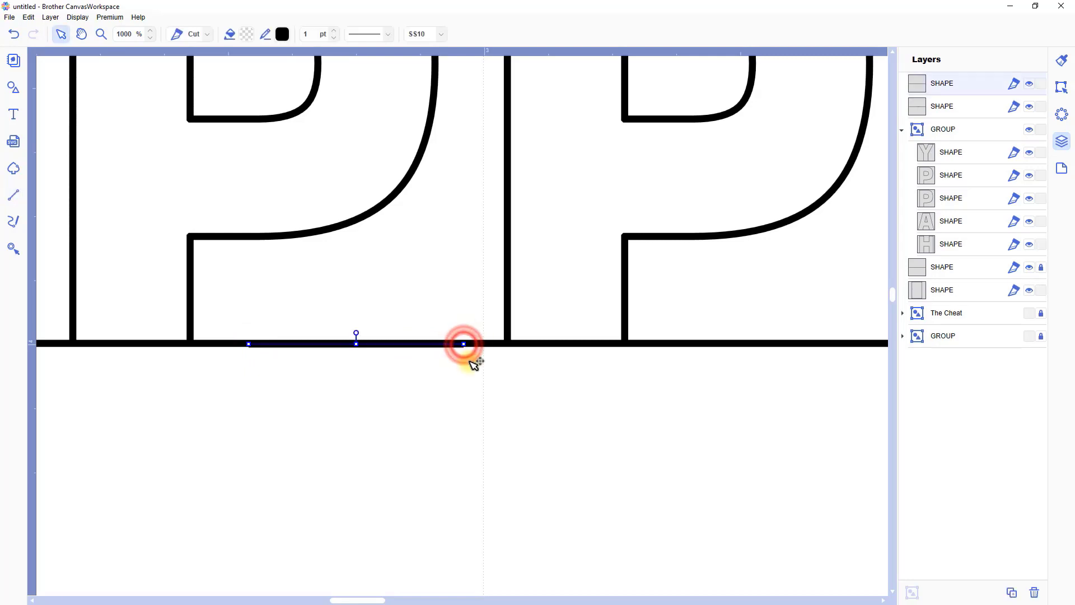
# - Draw a straight line over the fold line from just right of the second P's stem to just before the Y's stem
pyautogui.press('space')
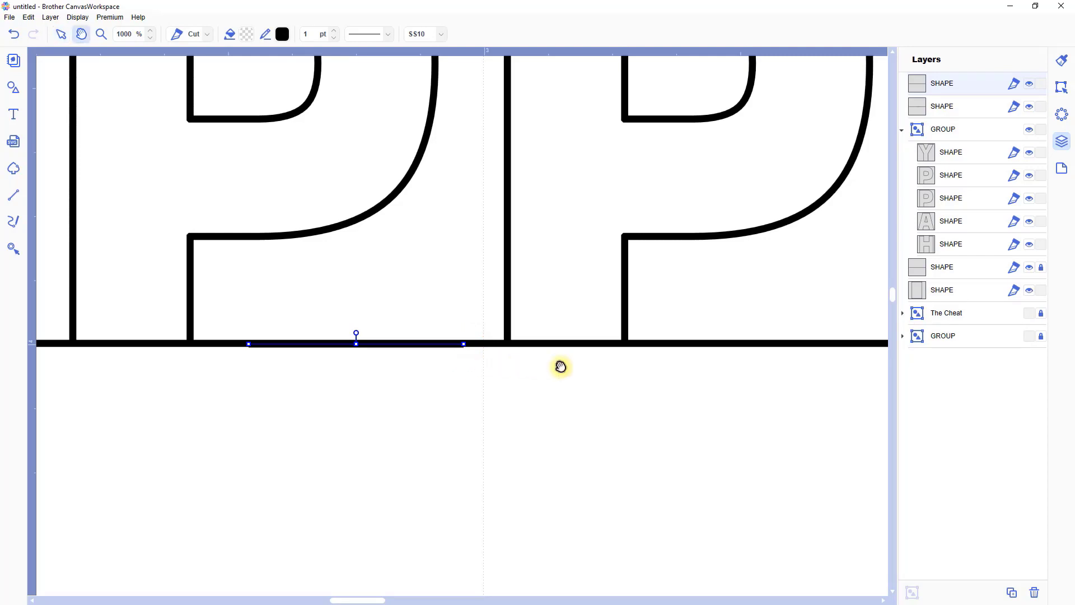
pyautogui.moveTo(561, 368); pyautogui.dragTo(454, 372)
pyautogui.moveTo(558, 372); pyautogui.dragTo(448, 373)
pyautogui.moveTo(558, 374); pyautogui.dragTo(472, 371)
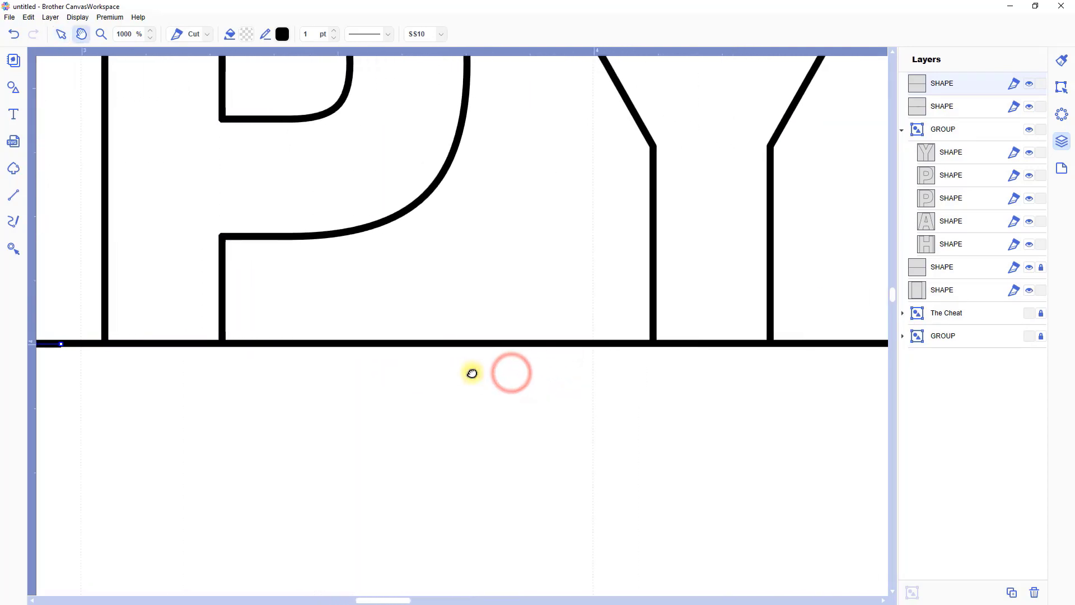
pyautogui.click(15, 196)
pyautogui.click(289, 345)
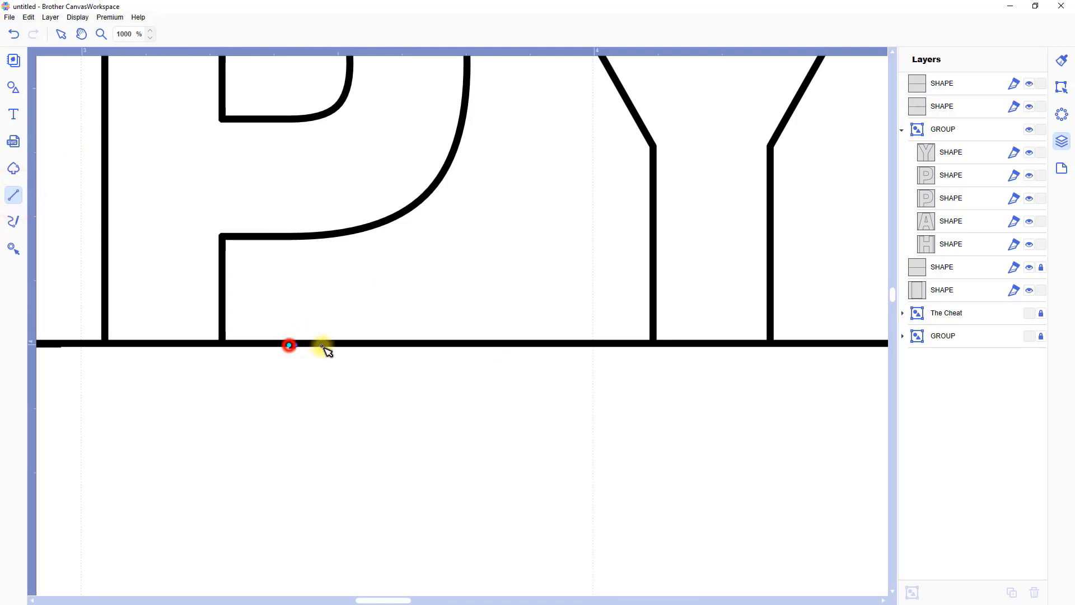
pyautogui.doubleClick(619, 344)
# - Draw a straight line about 0.41 inch long over the fold line from its right end to just right of the Y's stem
pyautogui.press('space')
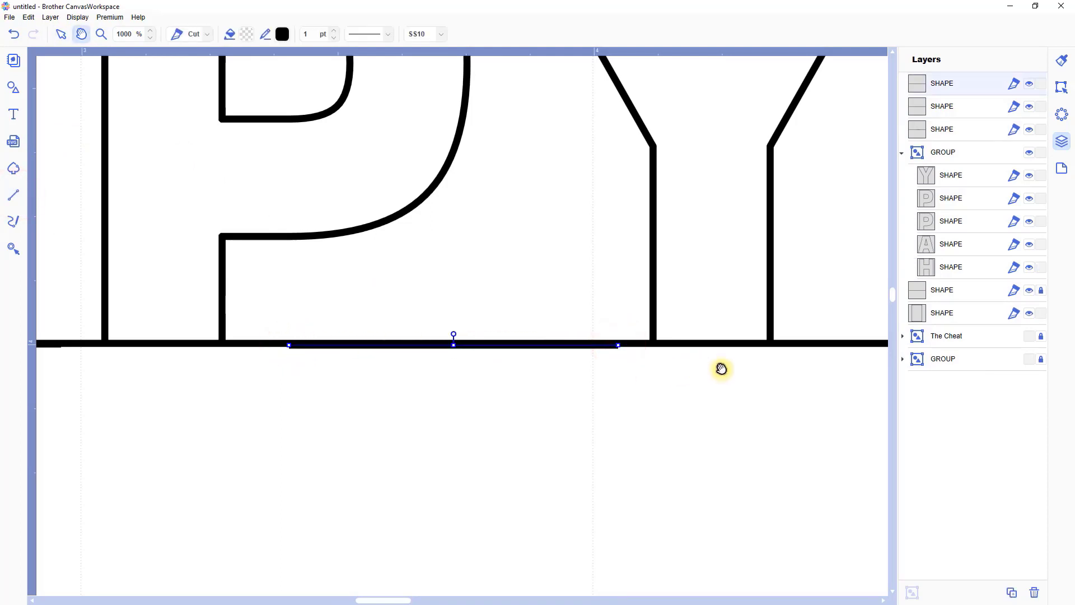
pyautogui.moveTo(722, 370); pyautogui.dragTo(226, 377)
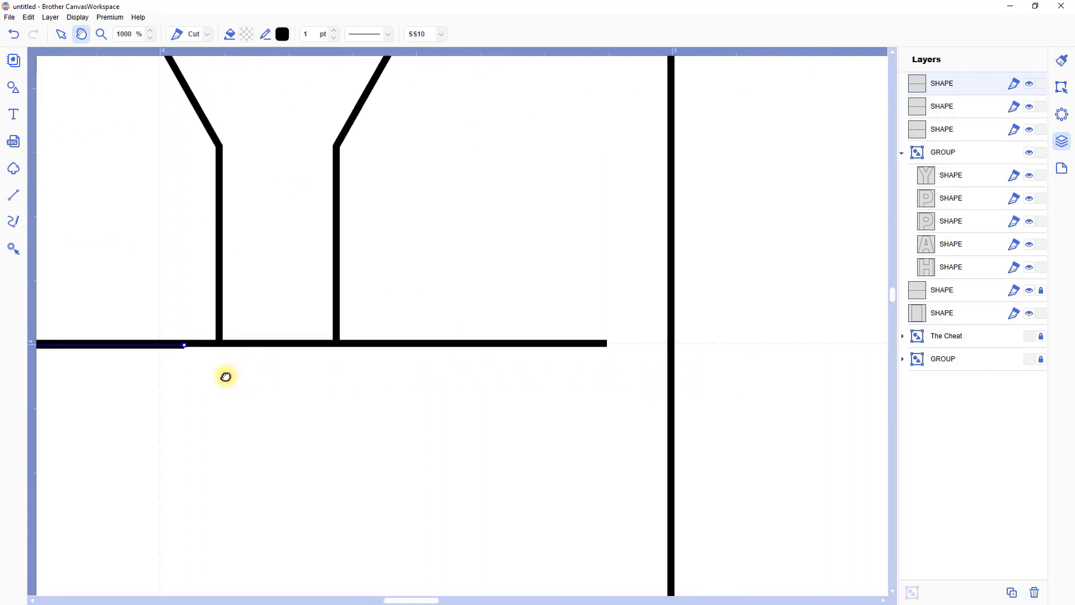
pyautogui.click(14, 195)
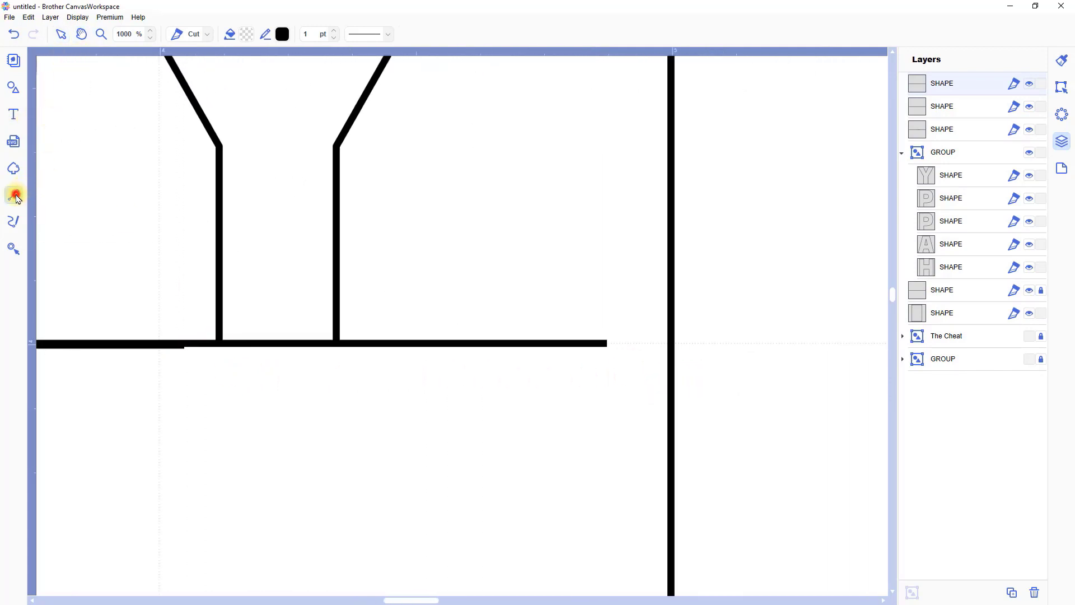
pyautogui.click(608, 345)
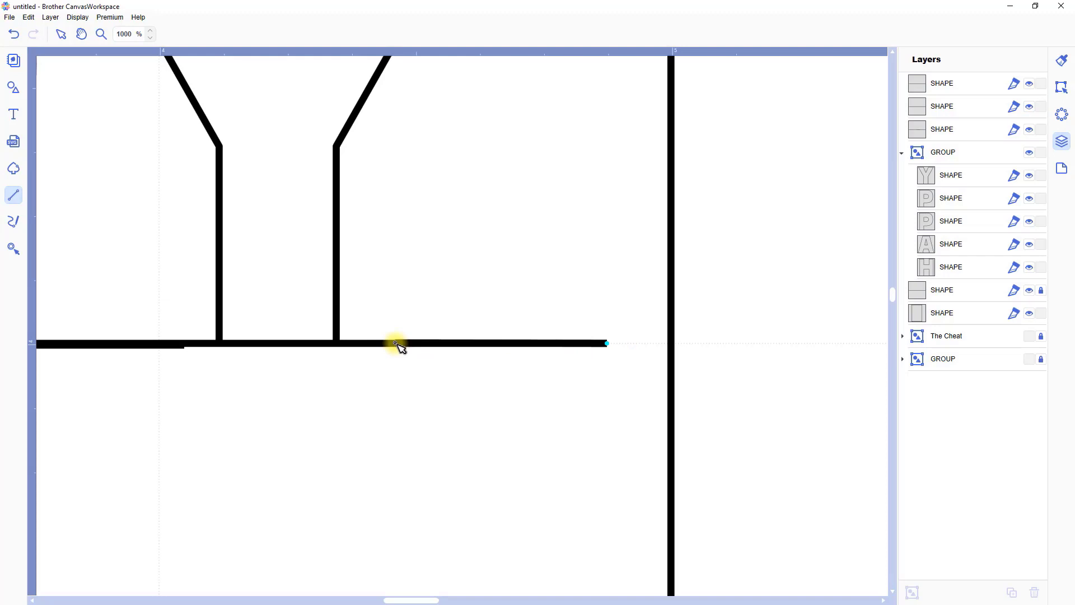
pyautogui.click(396, 344)
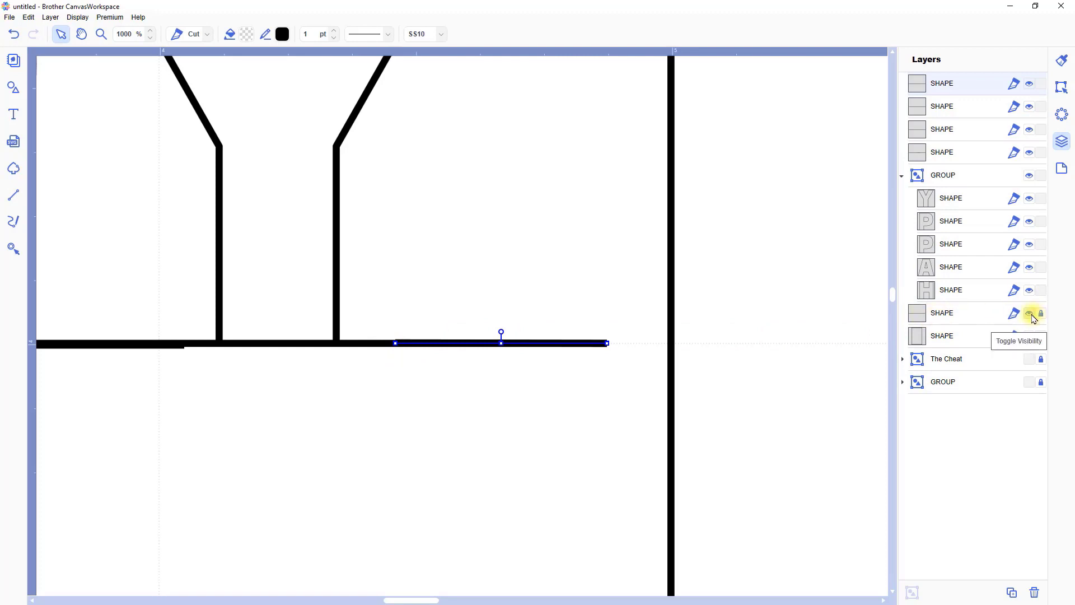
# - Hide the locked full-length fold line layer and show the whole mat
pyautogui.click(1031, 314)
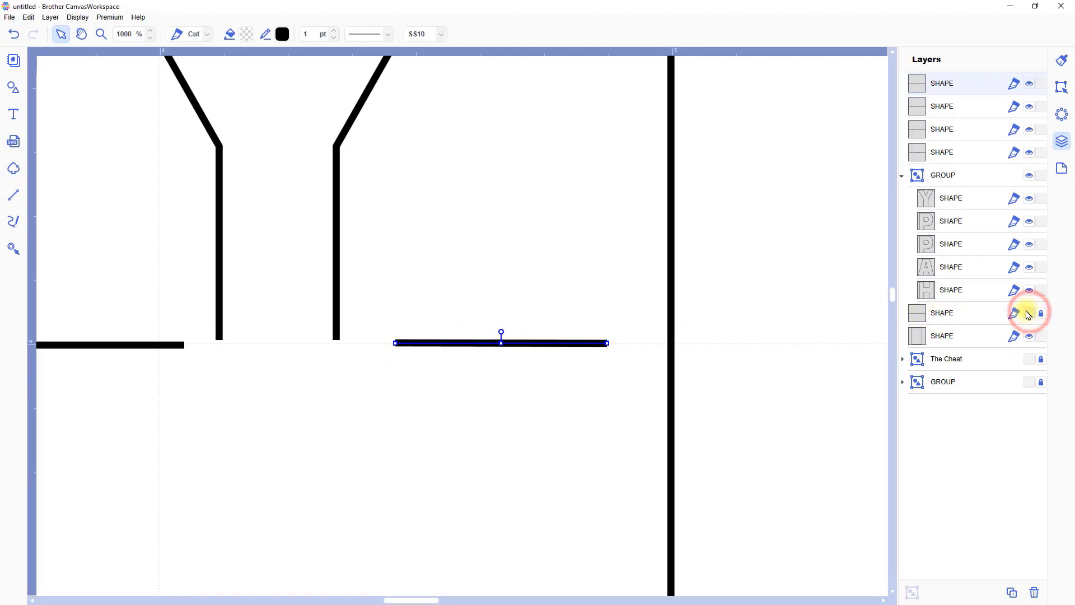
pyautogui.click(78, 18)
pyautogui.click(74, 52)
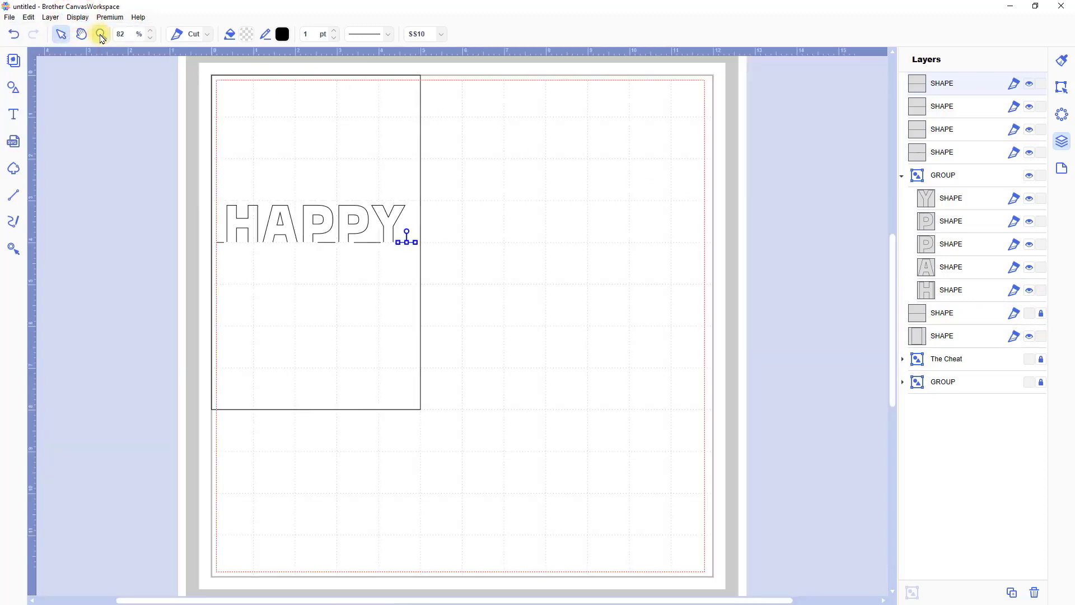
# - Select the four short fold line segments without the HAPPY group and card base, and align them level with one another
pyautogui.click(101, 34)
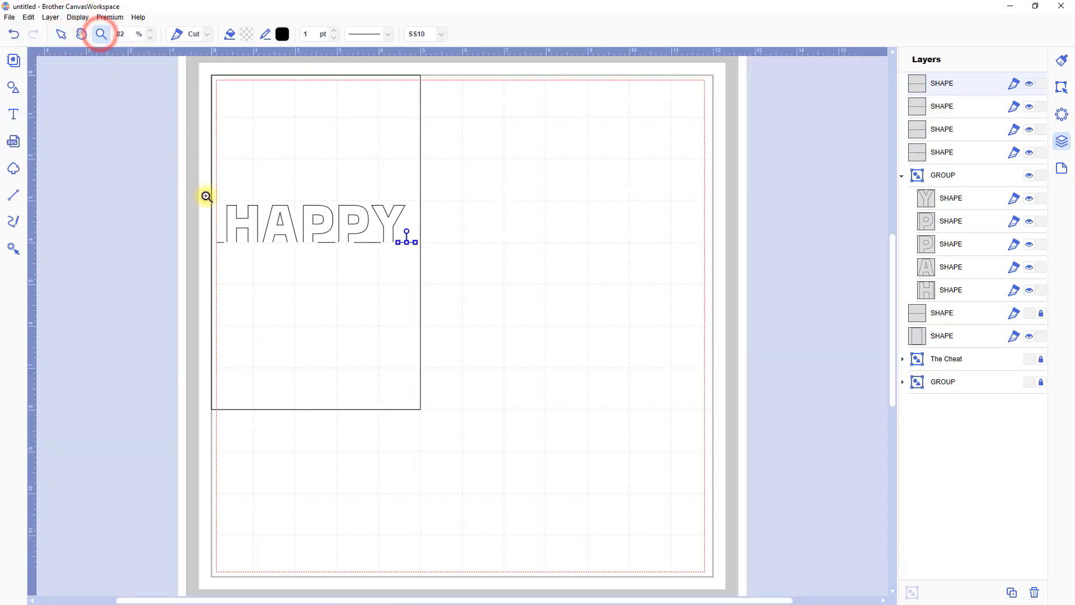
pyautogui.moveTo(206, 197); pyautogui.dragTo(427, 258)
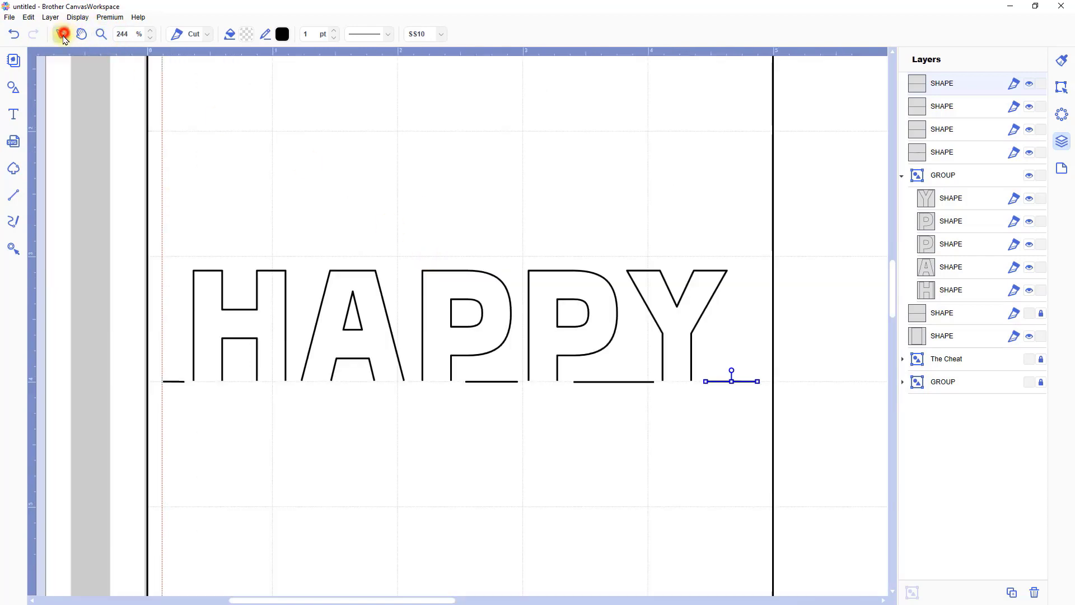
pyautogui.click(64, 35)
pyautogui.click(381, 228)
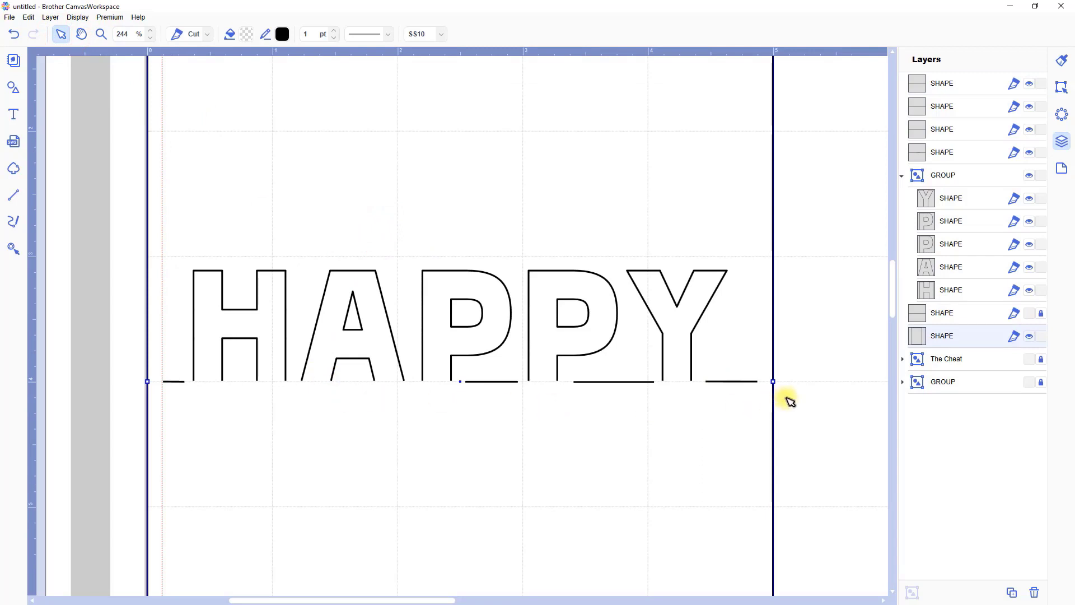
pyautogui.moveTo(791, 401); pyautogui.dragTo(124, 373)
pyautogui.moveTo(125, 291); pyautogui.dragTo(213, 319)
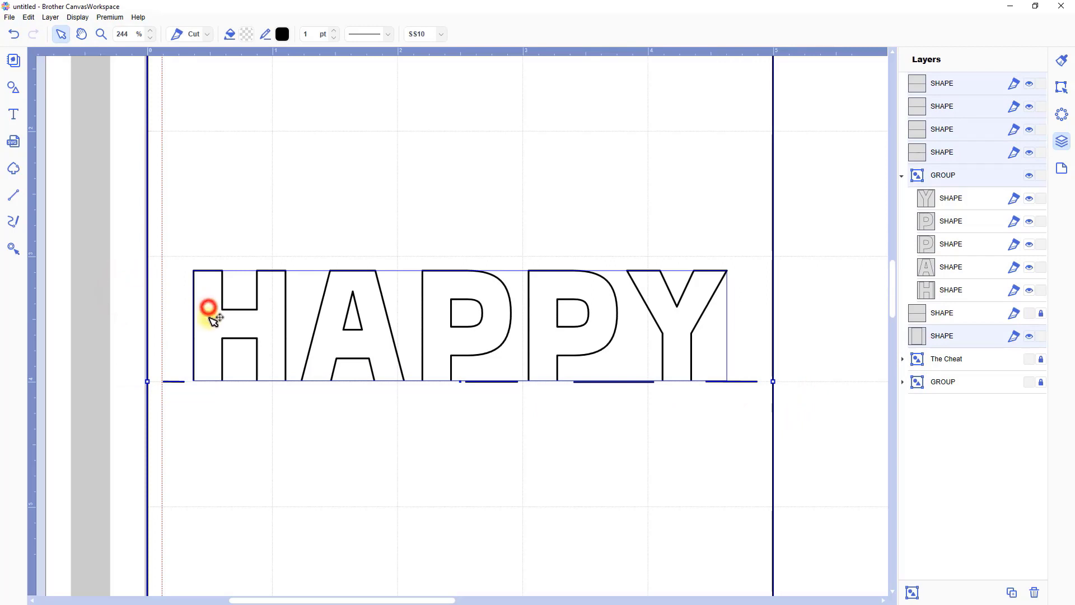
pyautogui.keyDown('shift'); pyautogui.click(208, 308); pyautogui.keyUp('shift')
pyautogui.keyDown('shift'); pyautogui.click(169, 238); pyautogui.keyUp('shift')
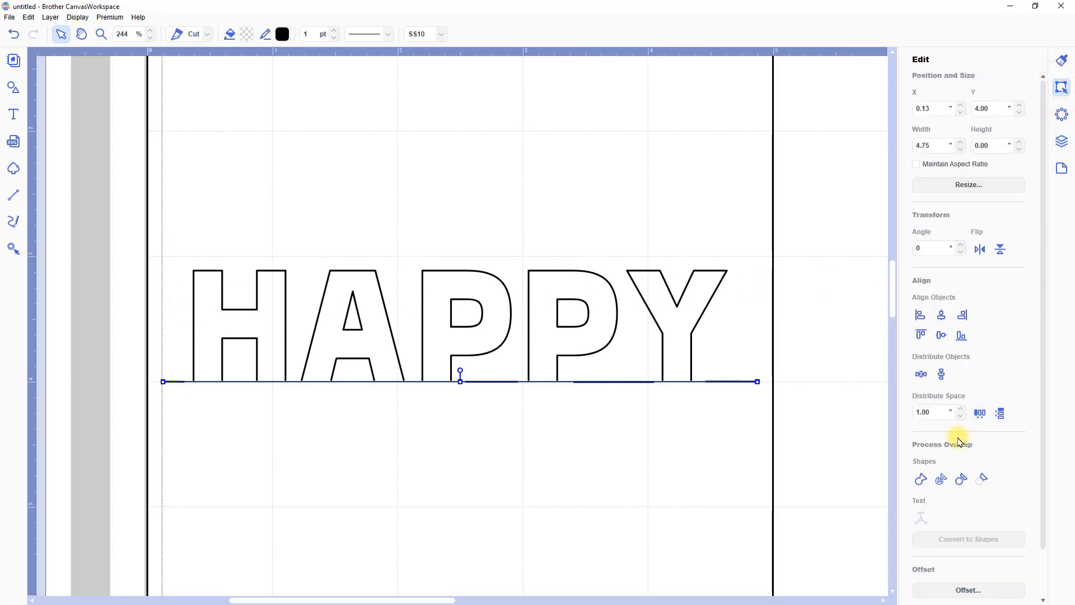
pyautogui.click(824, 375)
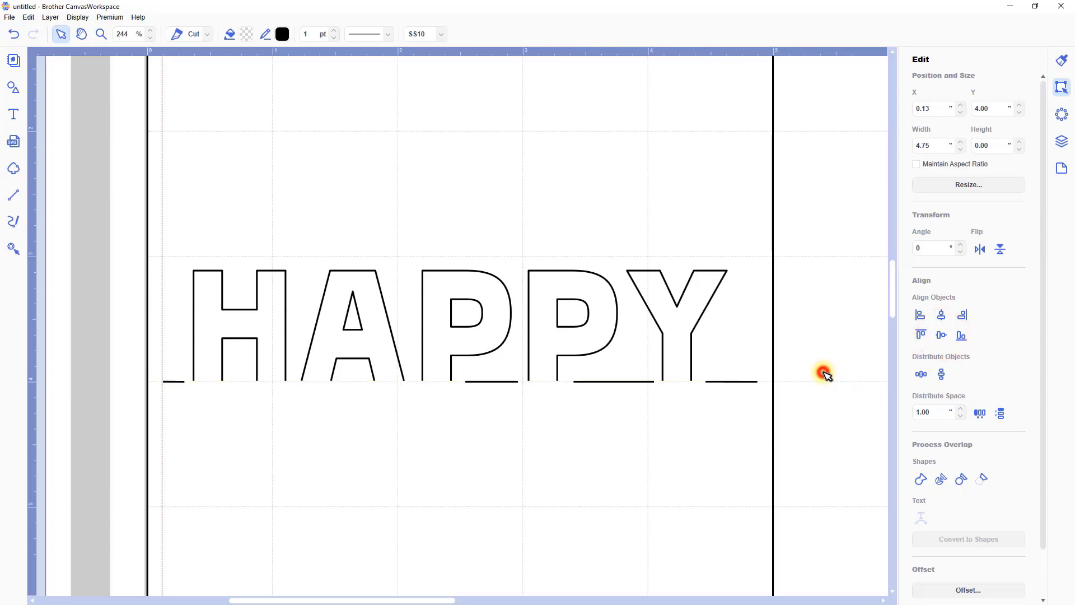
# - Change the dash pattern of the fold segment right of the Y to short, widely spaced dashes
pyautogui.click(743, 381)
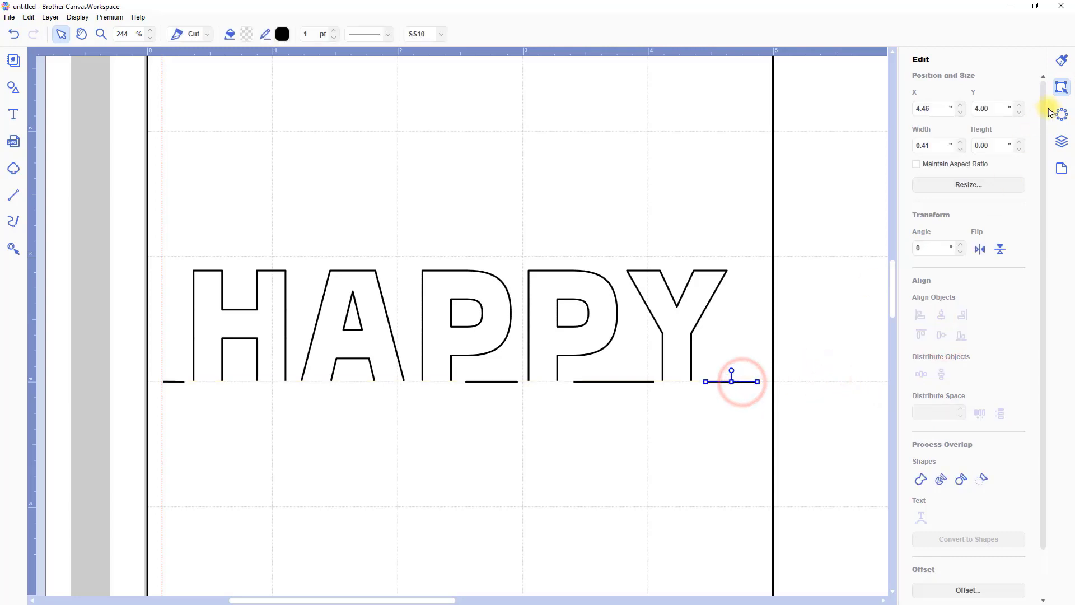
pyautogui.click(1061, 63)
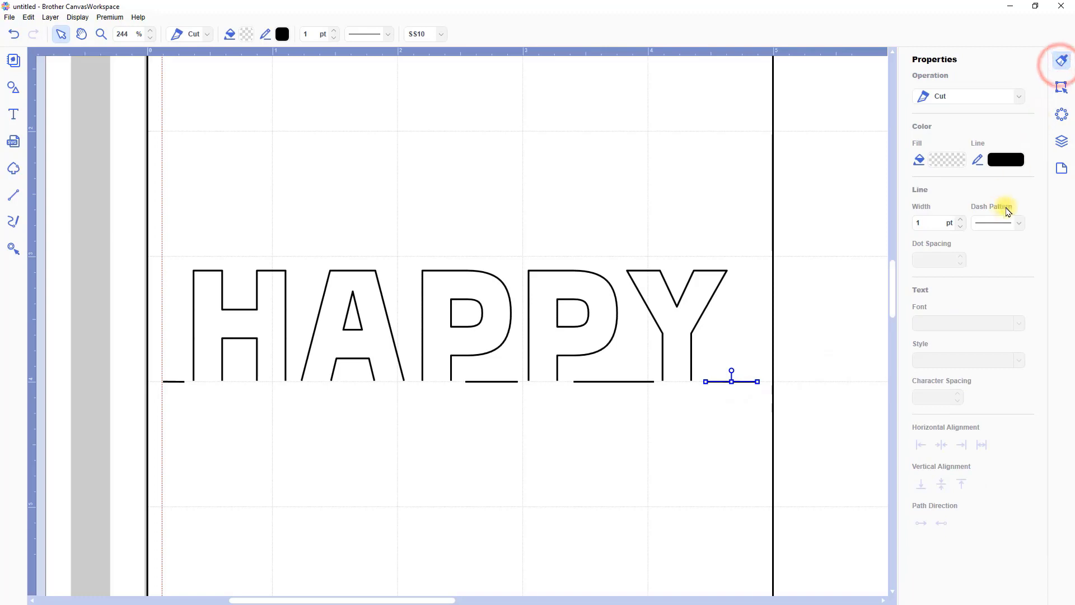
pyautogui.click(1021, 225)
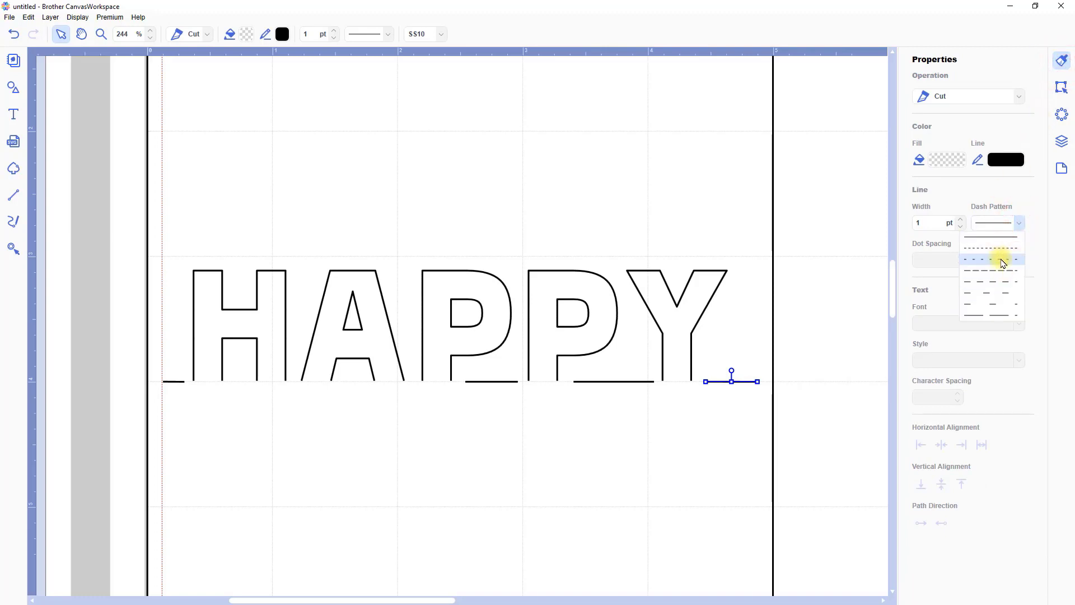
pyautogui.click(1003, 259)
pyautogui.click(833, 336)
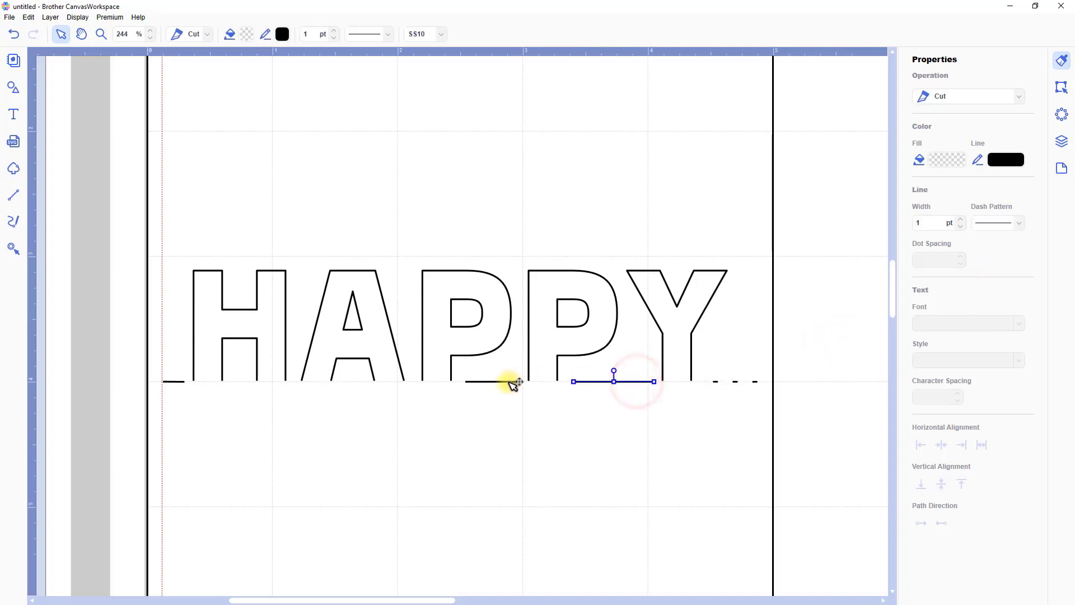
# - Apply the same short, widely spaced dash pattern to the two segments beside the P stems and the segment left of the H
pyautogui.click(1019, 223)
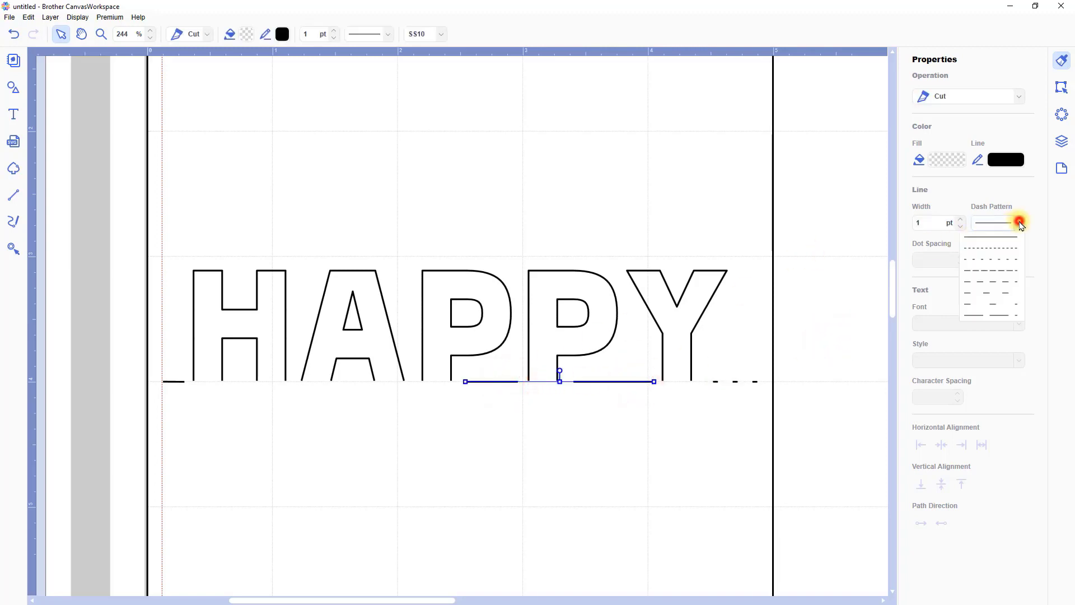
pyautogui.click(1014, 257)
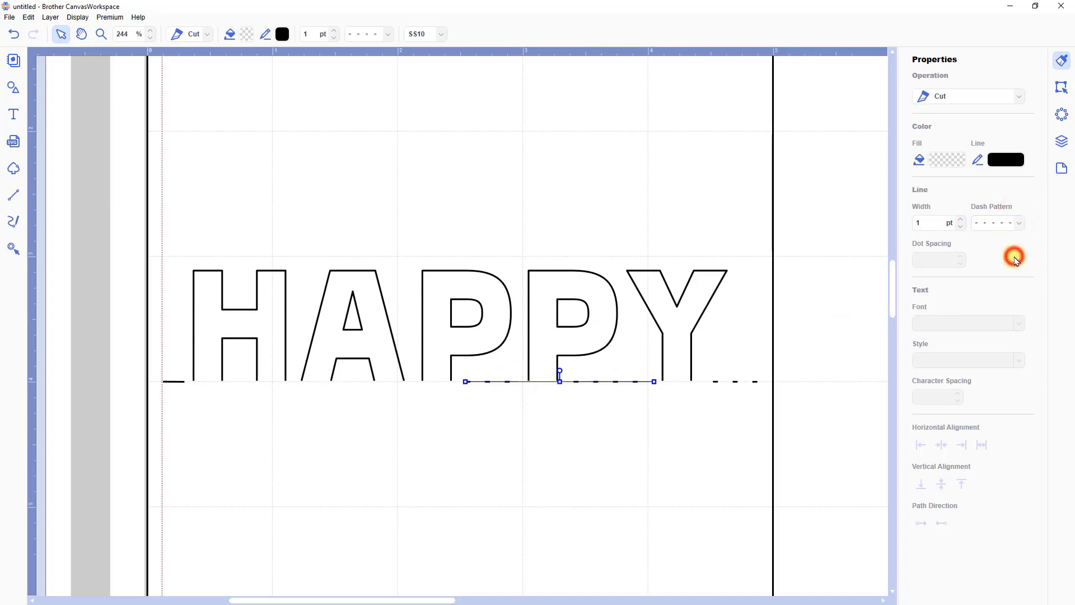
pyautogui.click(831, 258)
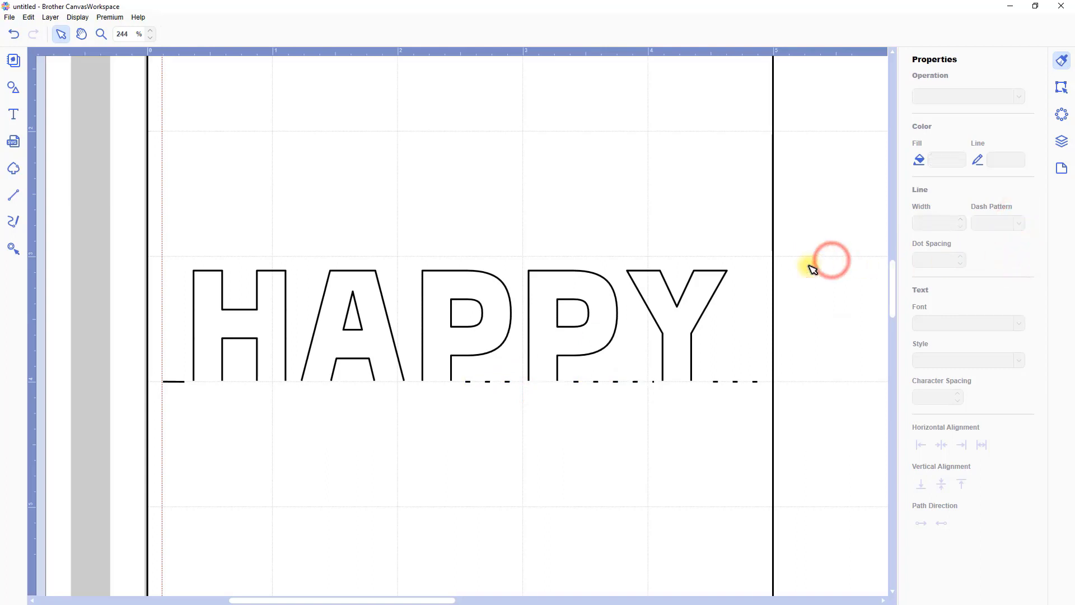
pyautogui.click(179, 383)
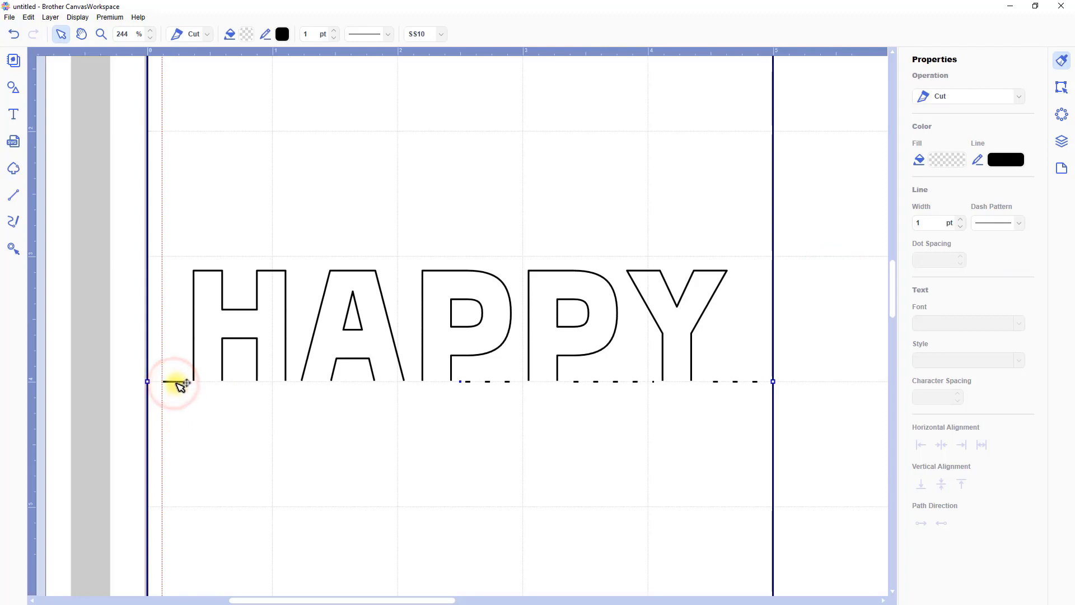
pyautogui.click(175, 381)
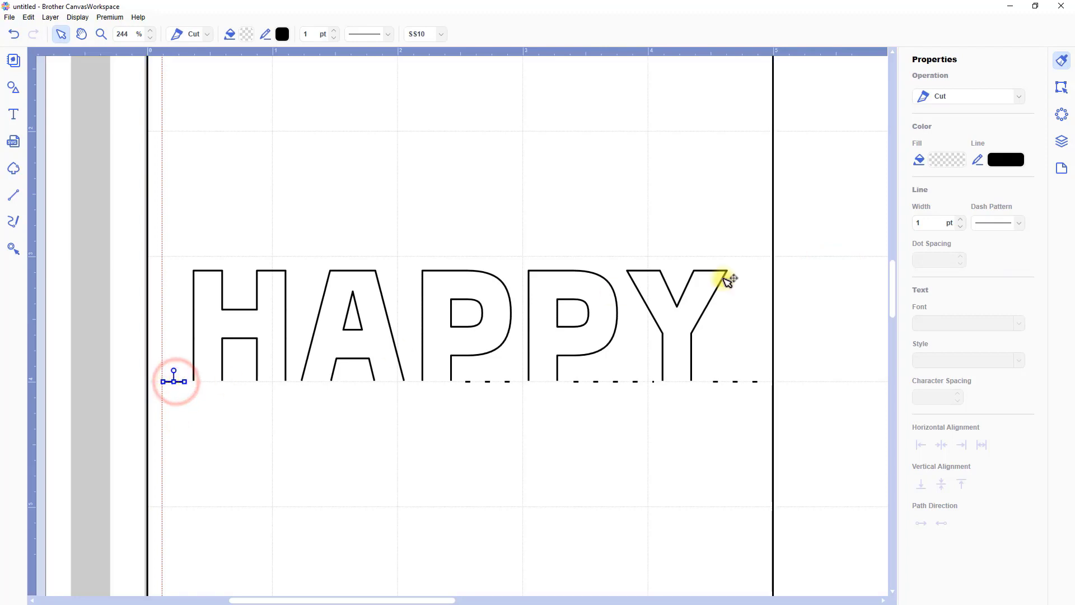
pyautogui.click(1020, 224)
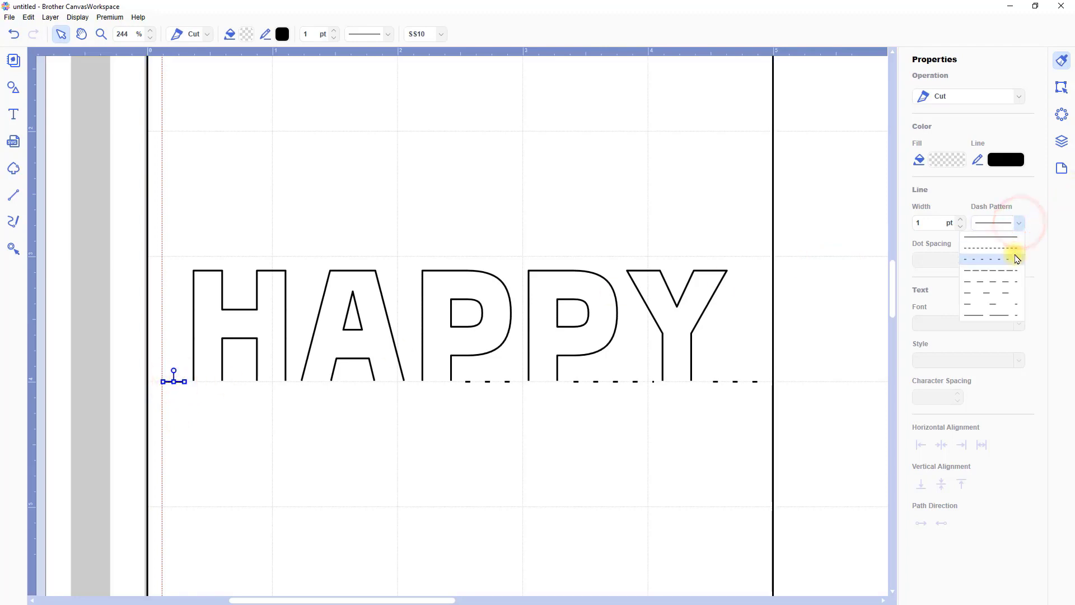
pyautogui.click(1013, 256)
pyautogui.click(827, 311)
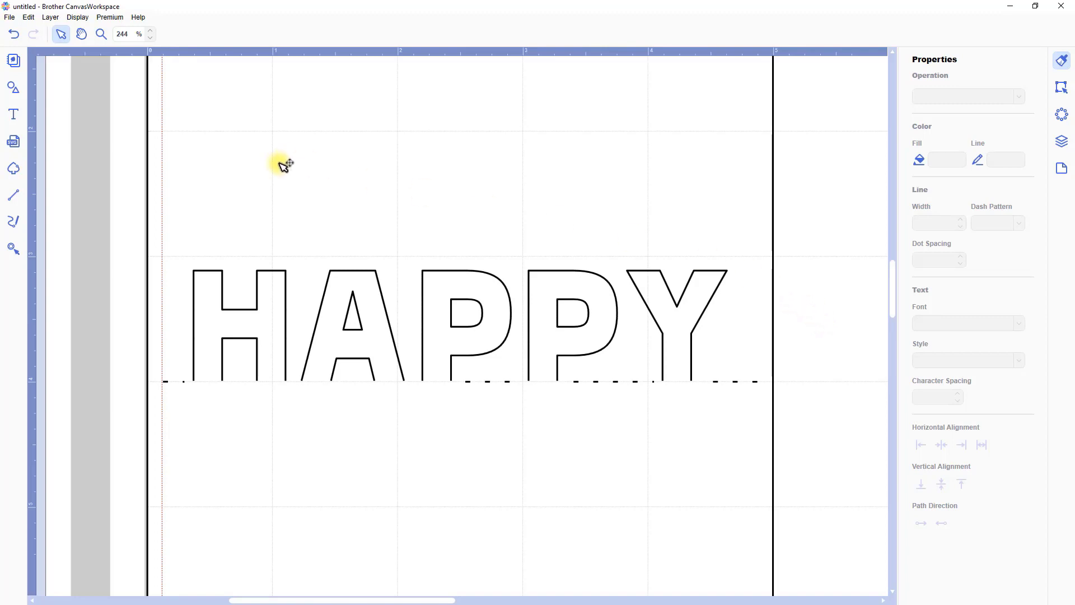
# - Draw a horizontal line about 0.35 inches long along the fold, across the open gap between the A's legs
pyautogui.click(78, 17)
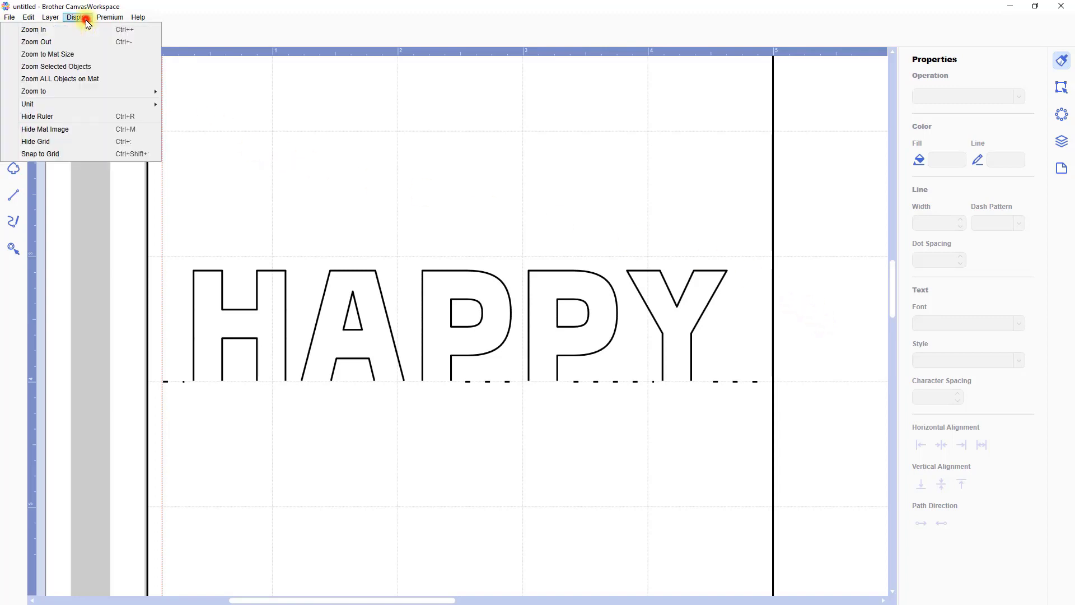
pyautogui.click(86, 54)
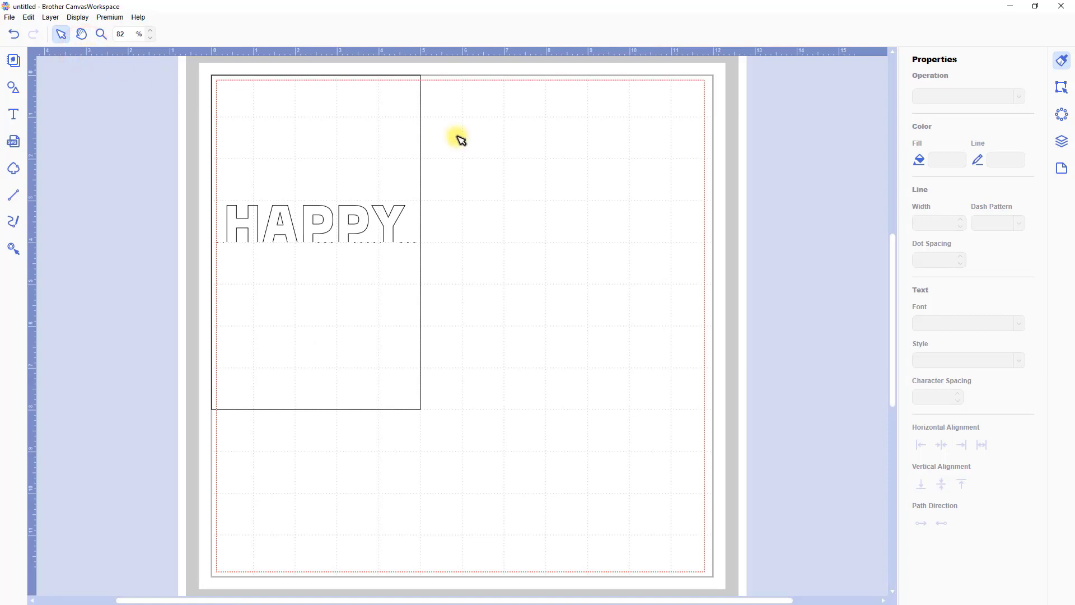
pyautogui.click(460, 139)
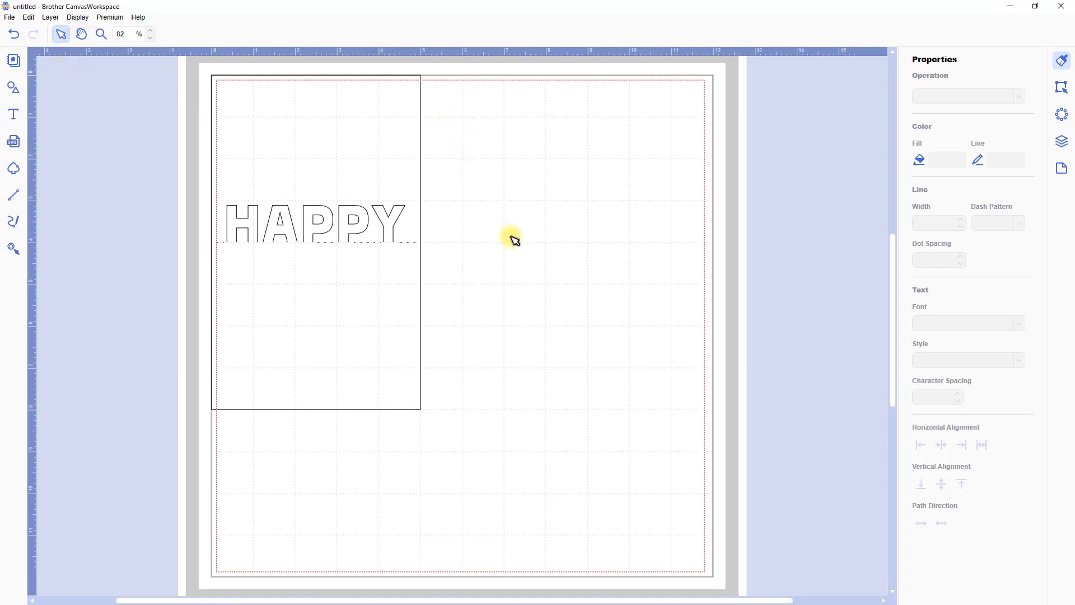
pyautogui.click(101, 33)
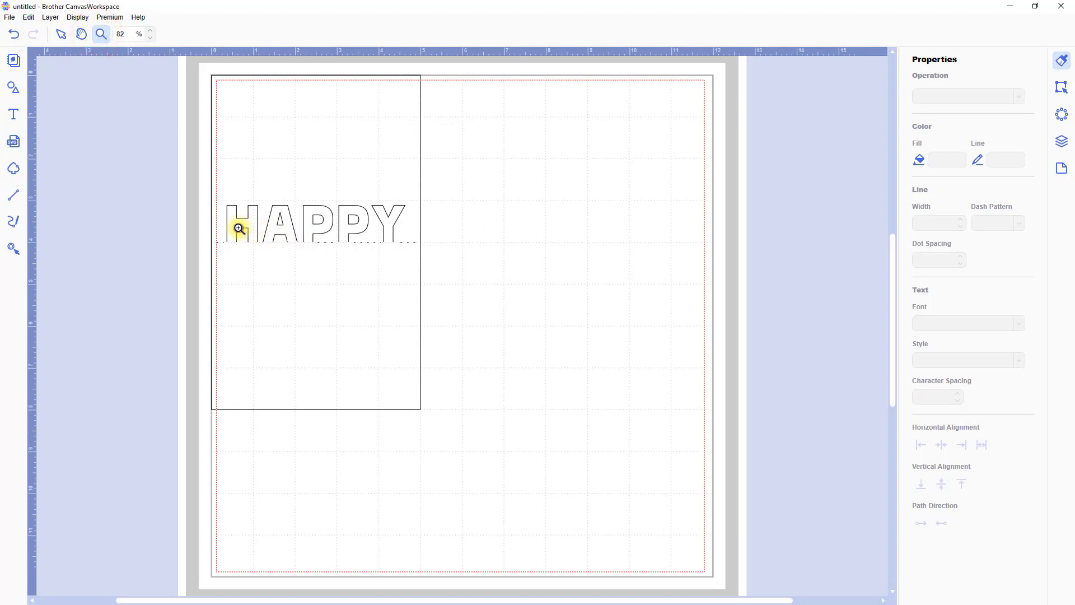
pyautogui.moveTo(238, 228); pyautogui.dragTo(314, 244)
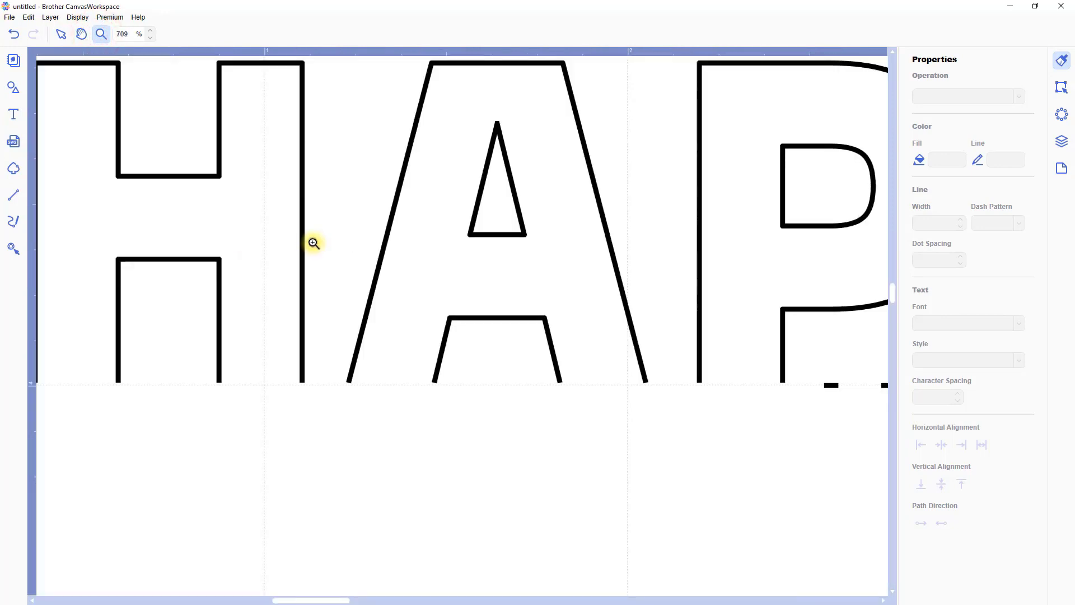
pyautogui.click(13, 195)
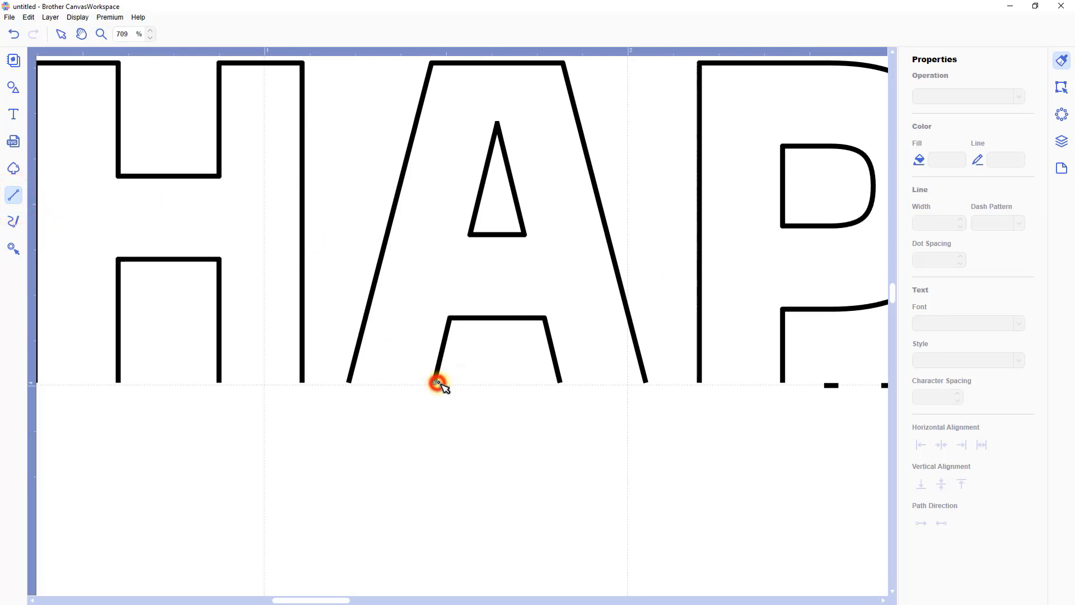
pyautogui.moveTo(438, 383); pyautogui.dragTo(560, 384)
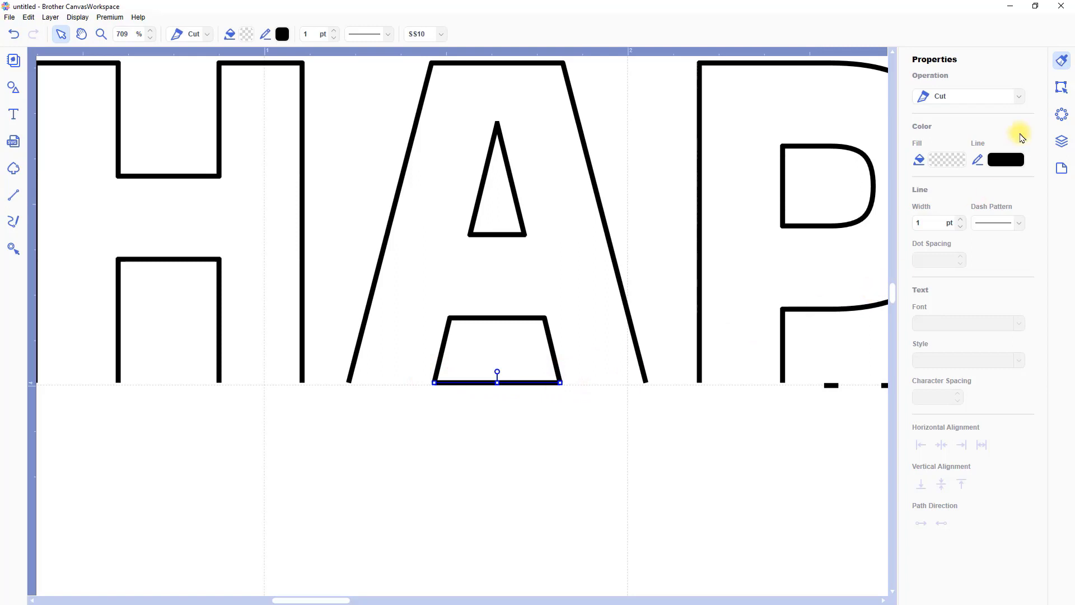
# - Set the new line's width to 0.20 inches and centre it between the A's legs, at about X 1.55 inches
pyautogui.click(1062, 91)
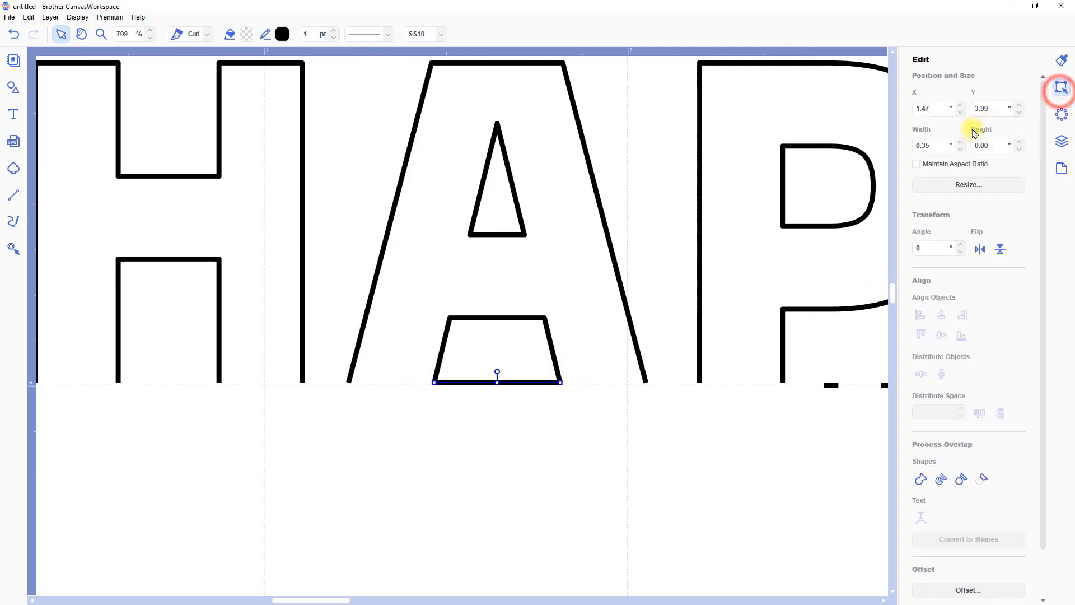
pyautogui.click(927, 145)
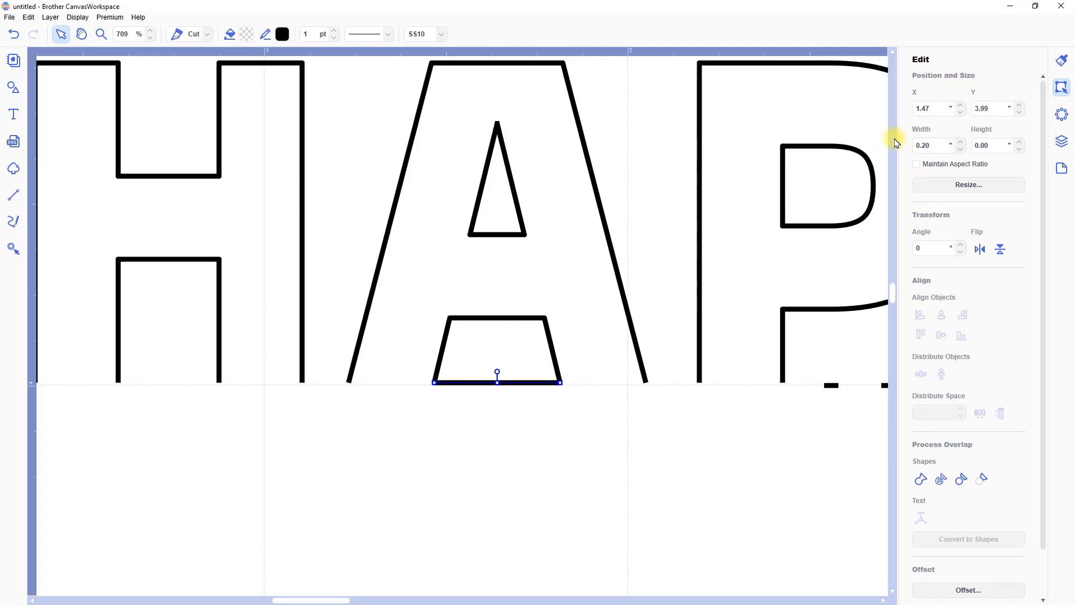
pyautogui.write('0.20')
pyautogui.press('Return')
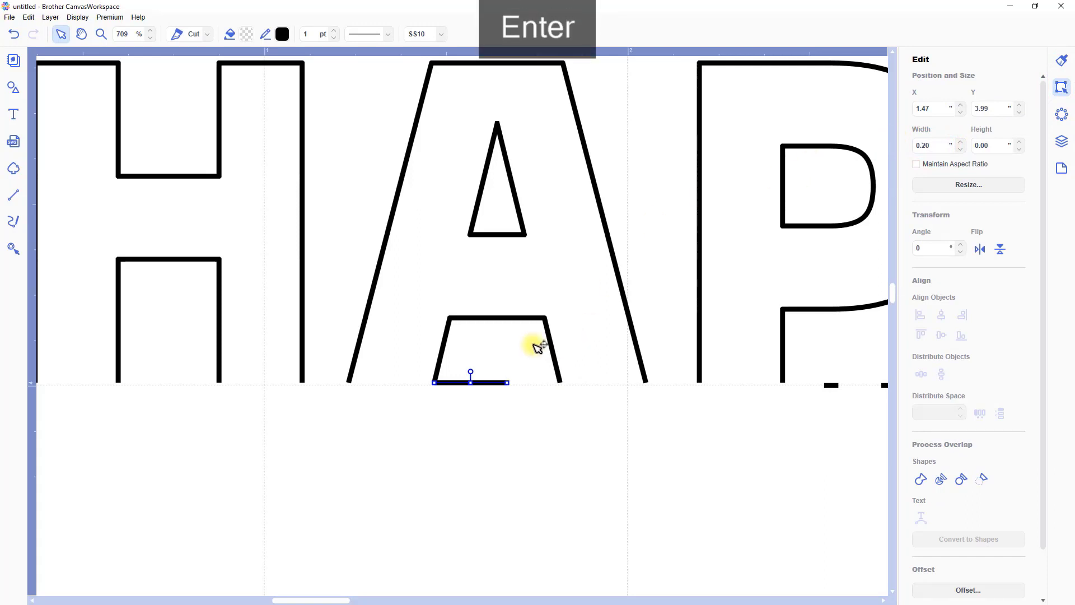
pyautogui.moveTo(487, 385); pyautogui.dragTo(517, 385)
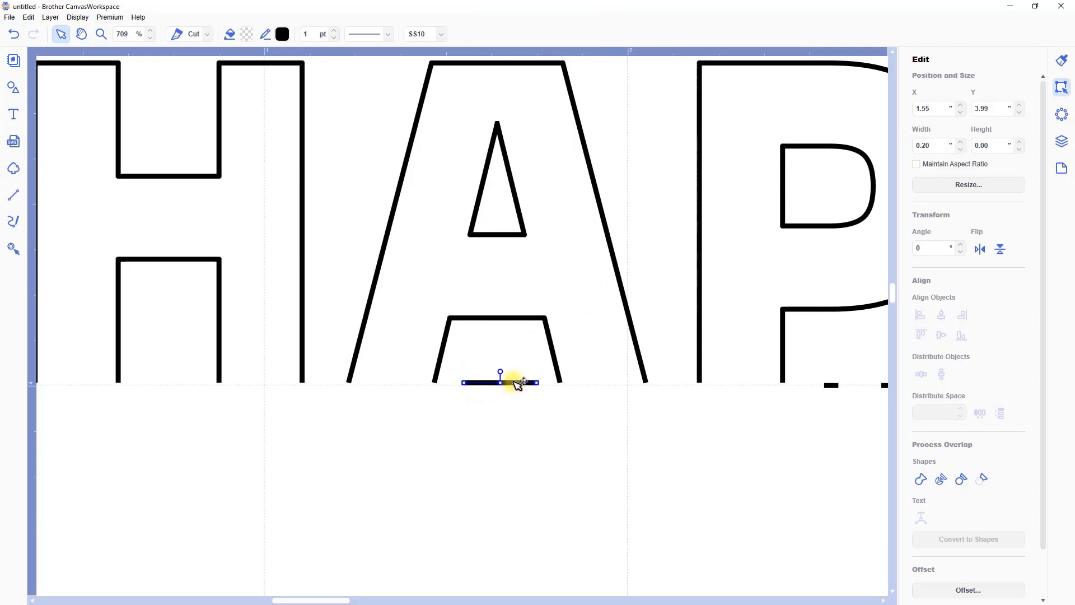
# - Apply the short, widely spaced dash pattern to the line between the A's legs and deselect it with the whole card in view
pyautogui.click(1062, 63)
pyautogui.click(1019, 223)
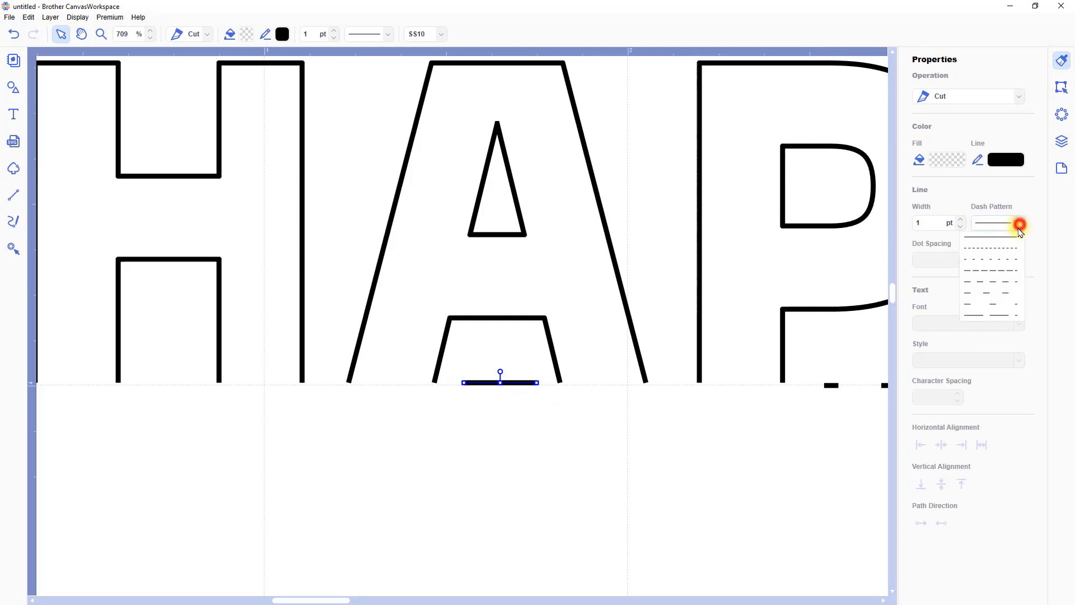
pyautogui.click(1004, 261)
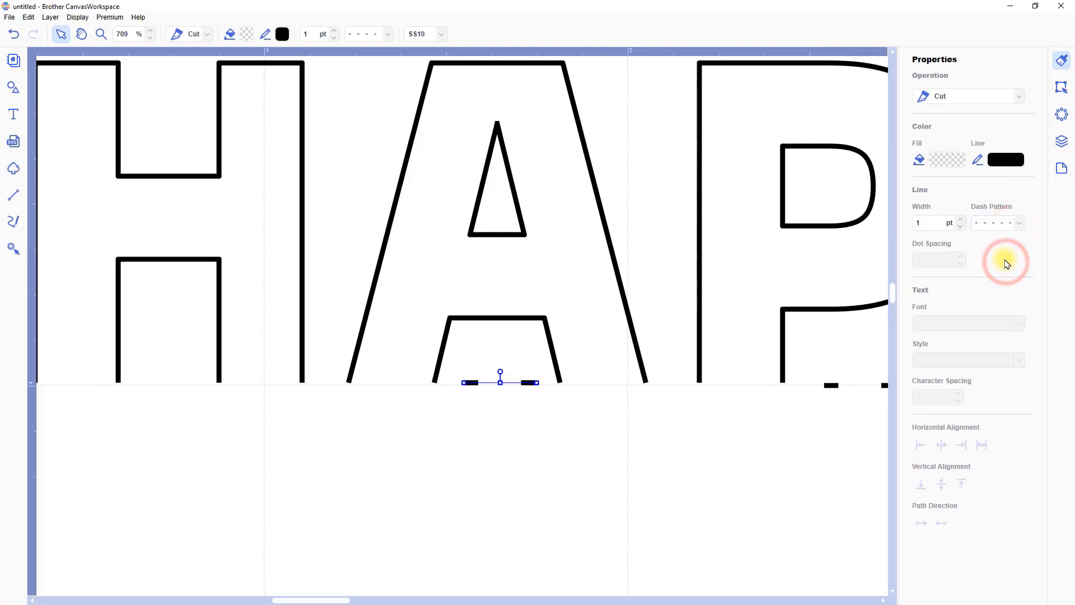
pyautogui.click(77, 18)
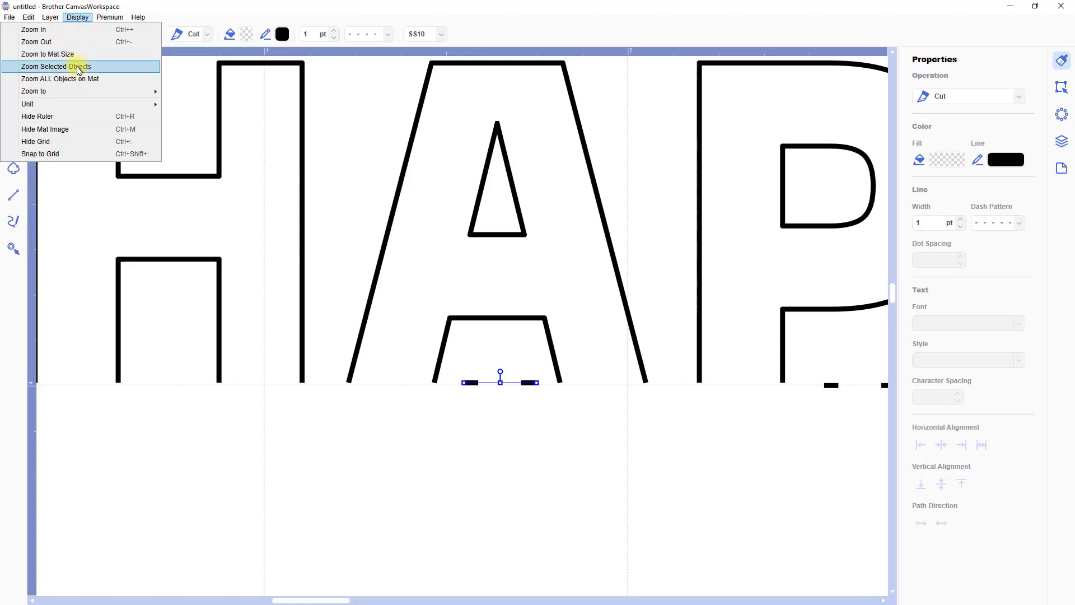
pyautogui.click(78, 78)
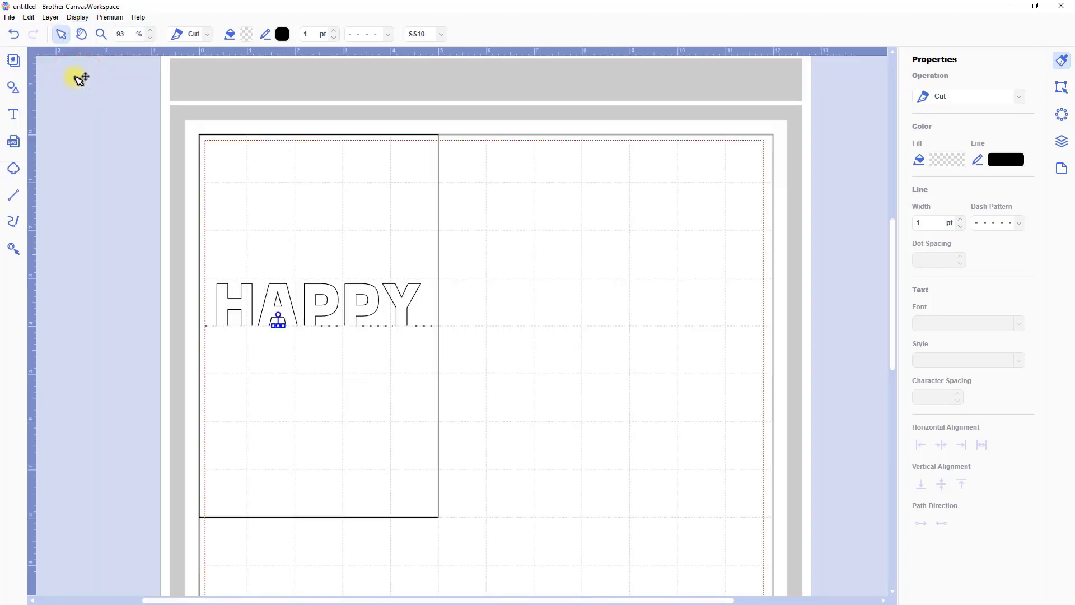
pyautogui.click(517, 218)
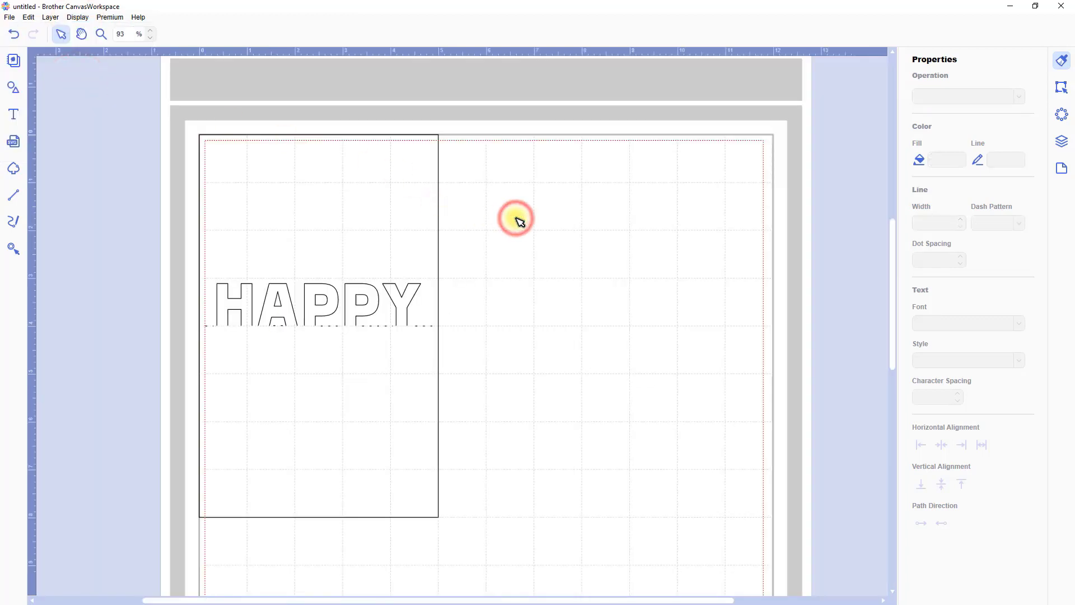
# - Open the basic shapes library beside the whole card and look over the file export and transfer options
pyautogui.click(101, 33)
pyautogui.moveTo(192, 128); pyautogui.dragTo(446, 527)
pyautogui.click(13, 87)
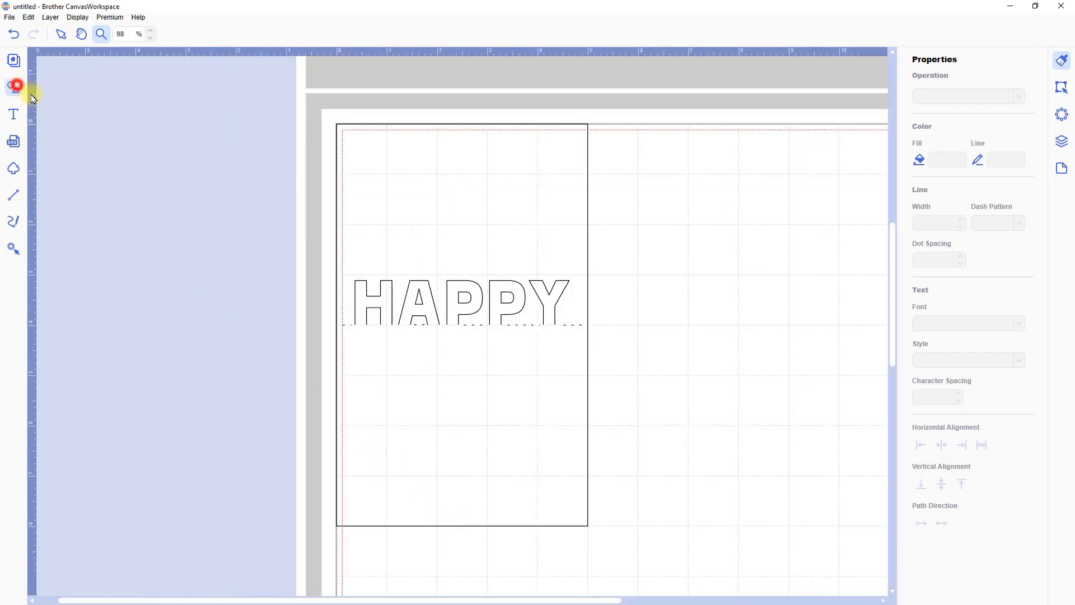
pyautogui.moveTo(491, 601); pyautogui.dragTo(531, 601)
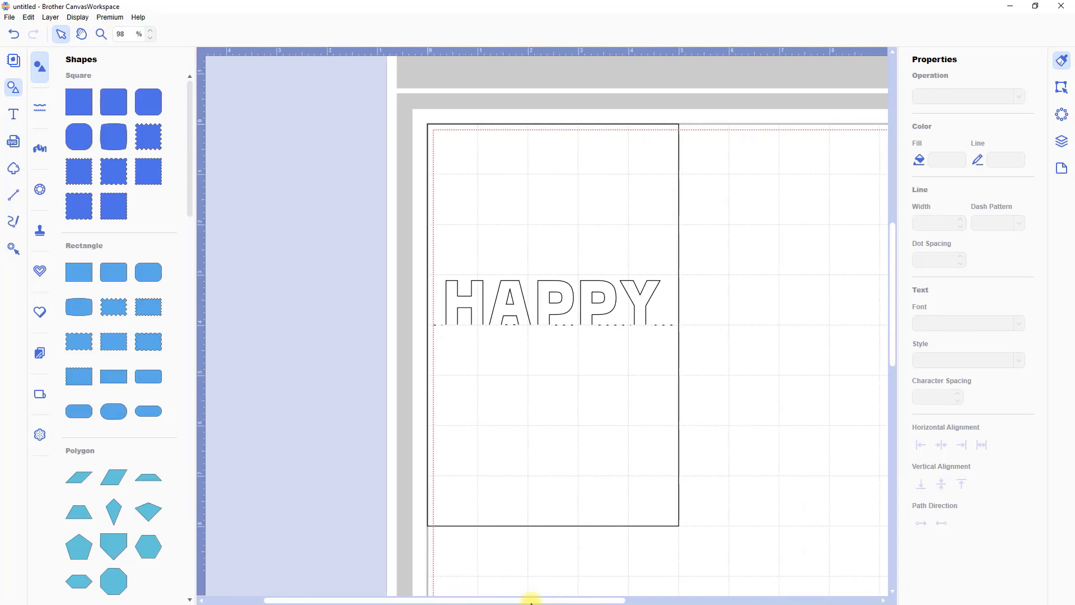
pyautogui.click(3, 18)
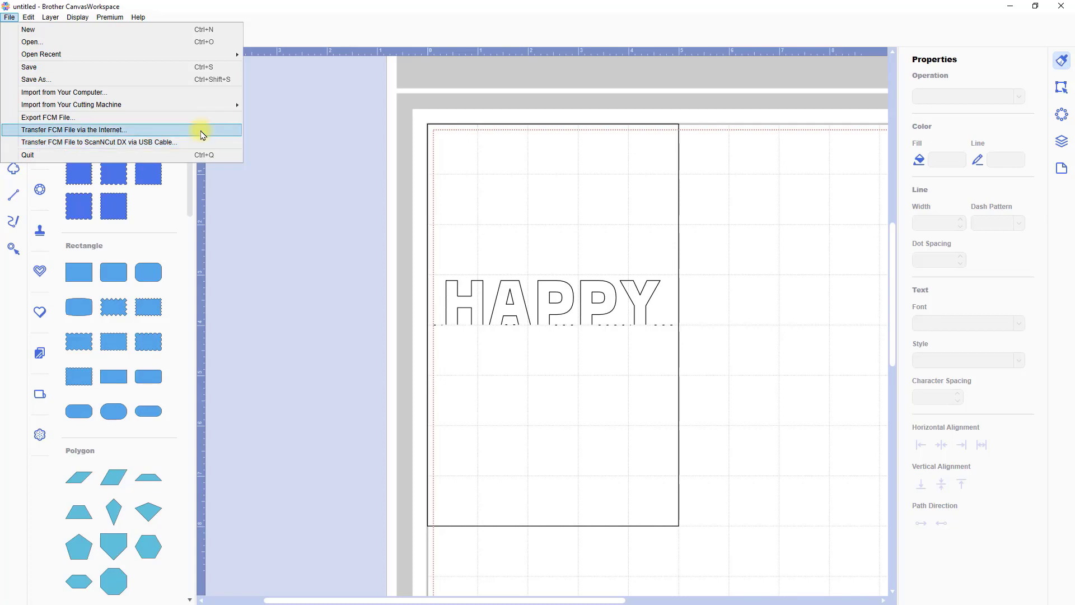
pyautogui.click(306, 7)
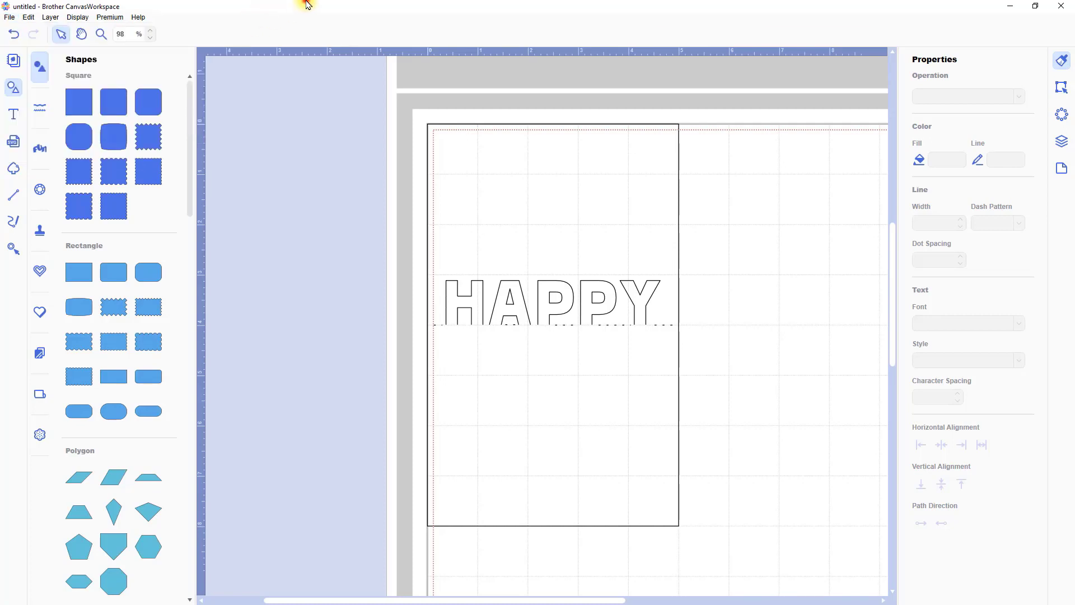